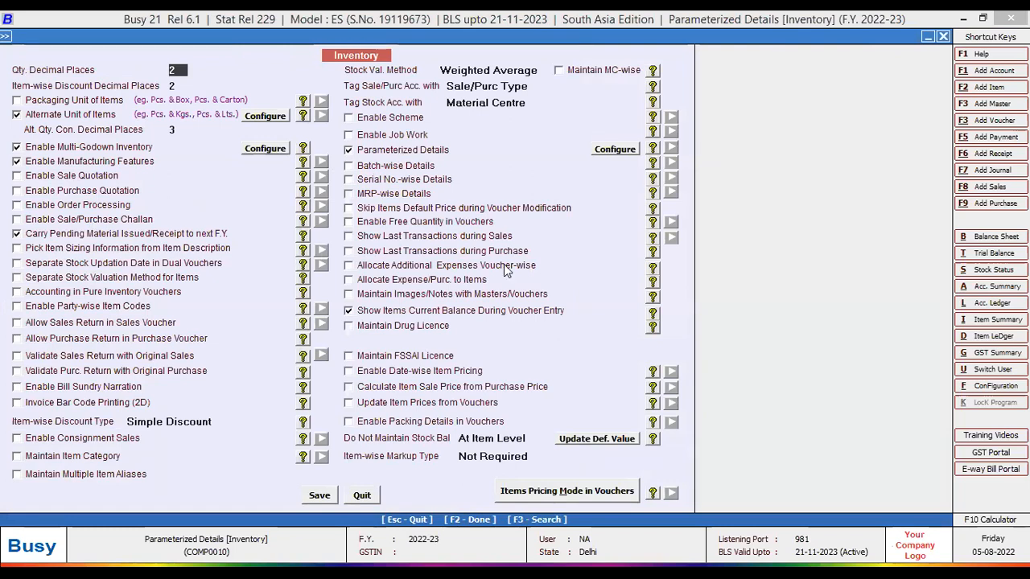
# Step: Search the inventory features for "parameter" and open the configuration of Parameterized Details
pyautogui.press('F3')
pyautogui.write('parameter')
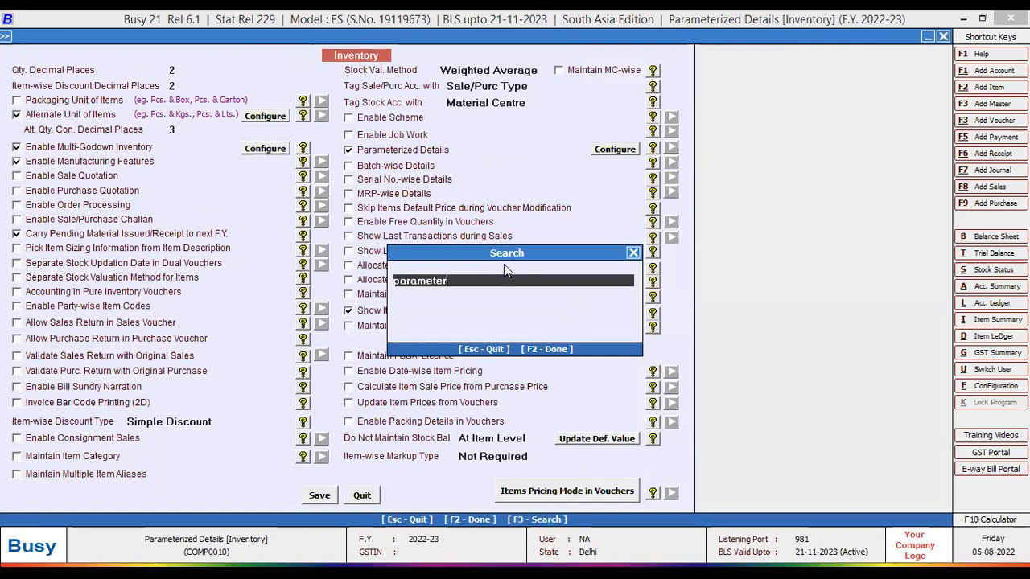
pyautogui.press('Return')
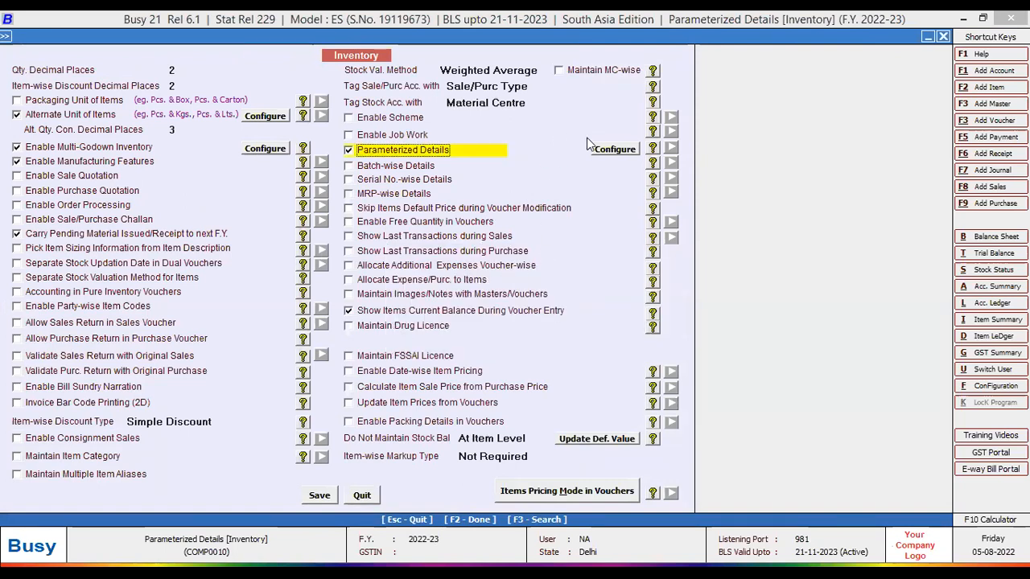
pyautogui.click(601, 155)
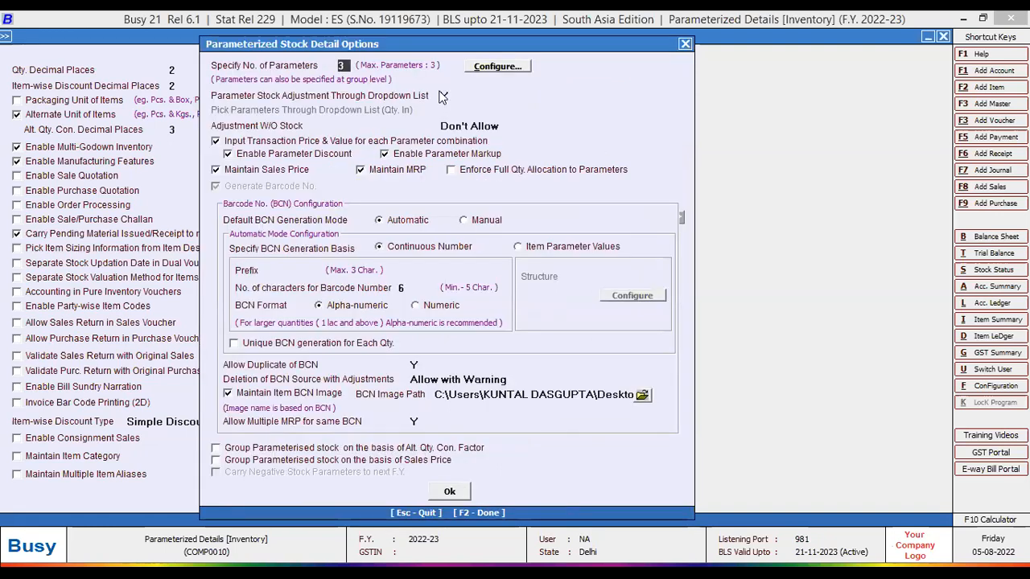
# Step: Open the stock parameter definitions, examine the predefined values of Size and Brand, and close the definitions
pyautogui.click(483, 71)
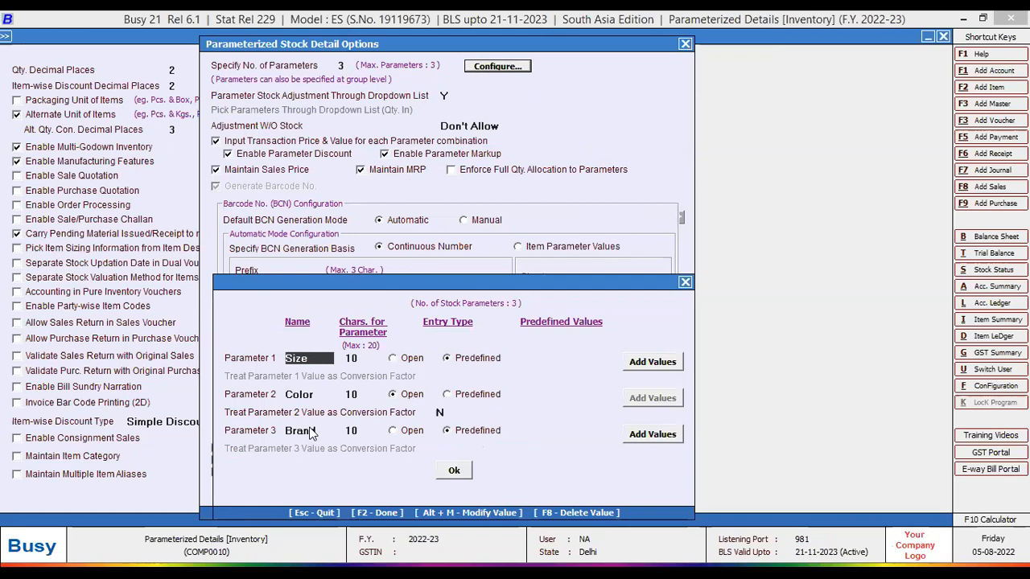
pyautogui.click(547, 356)
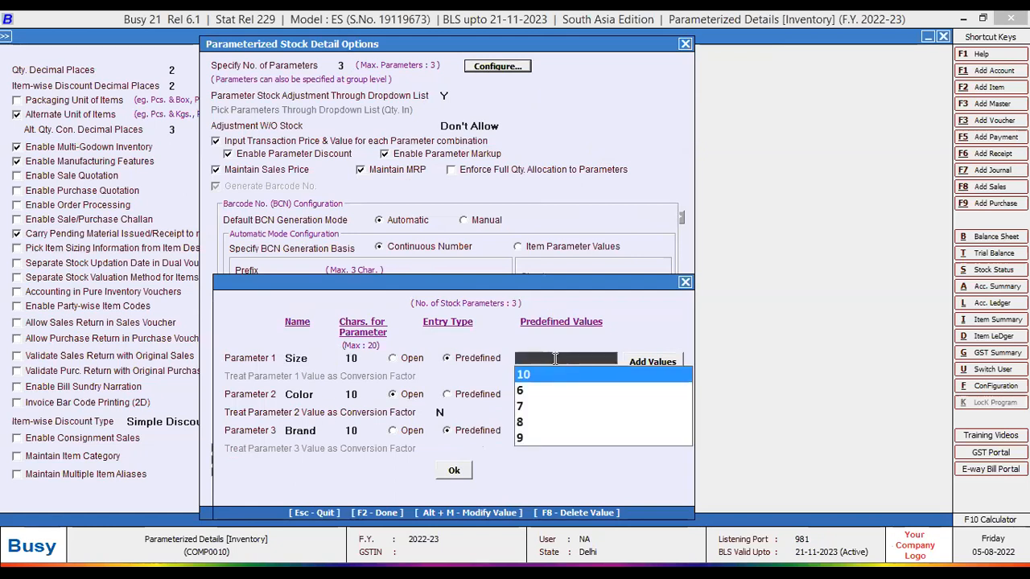
pyautogui.click(641, 363)
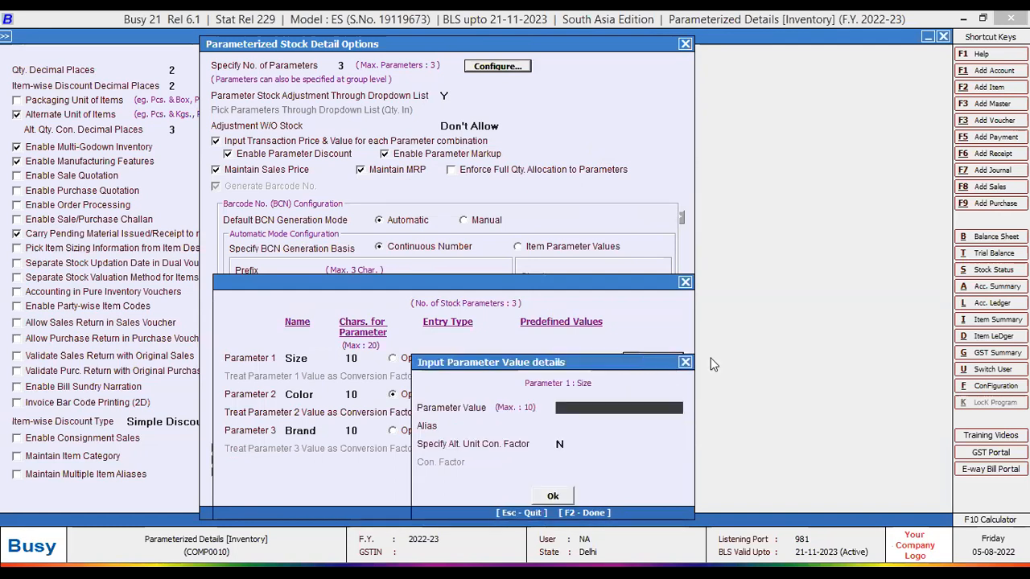
pyautogui.click(685, 364)
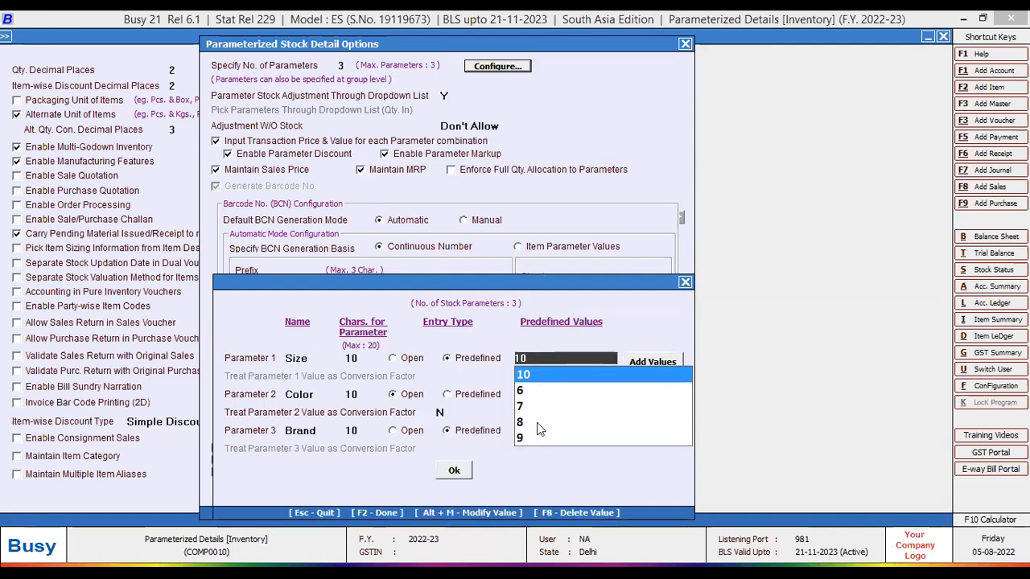
pyautogui.click(326, 394)
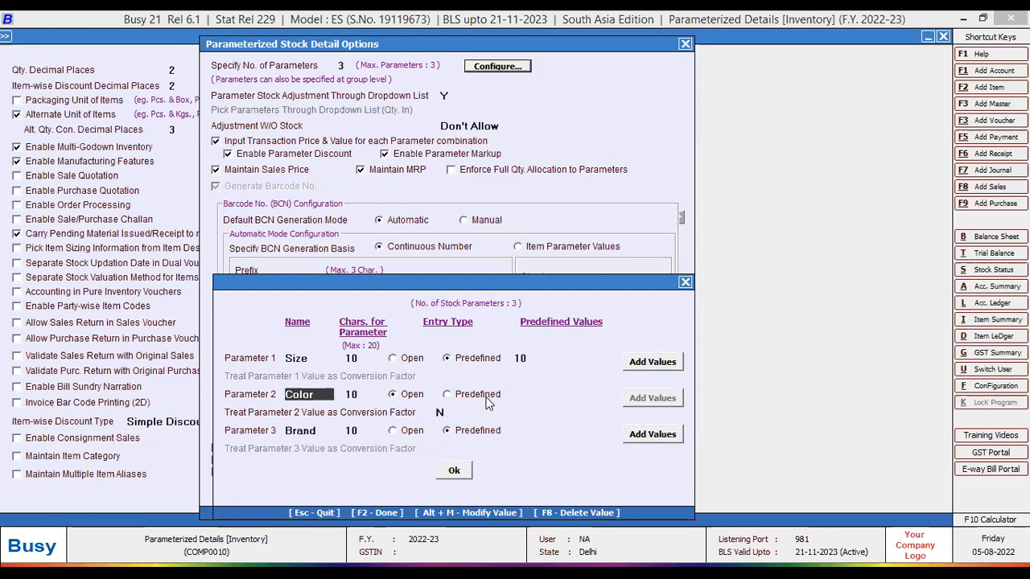
pyautogui.click(544, 429)
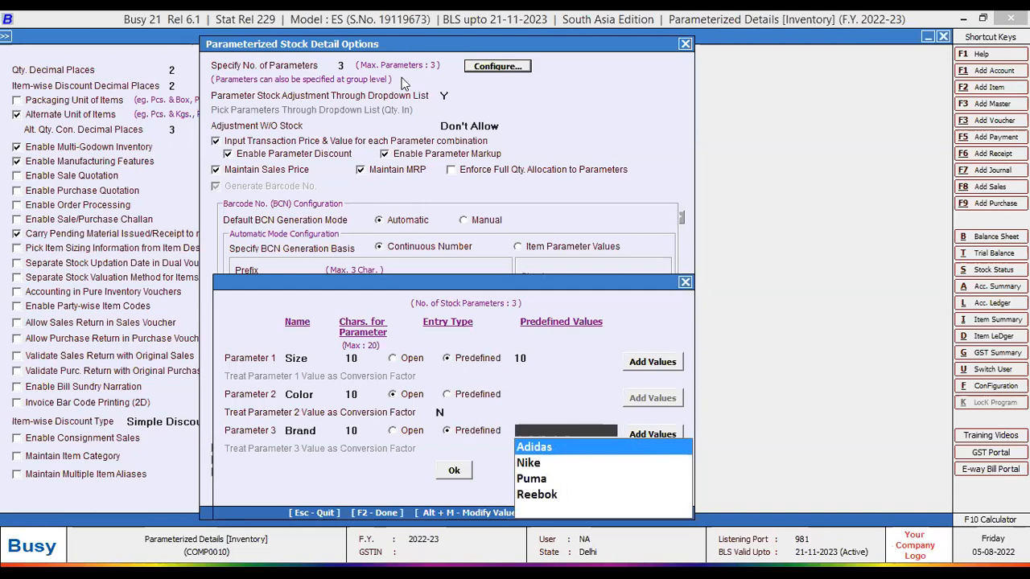
pyautogui.click(685, 284)
# Step: Reopen the stock parameter definitions to check the parameter names, and close them again
pyautogui.click(488, 69)
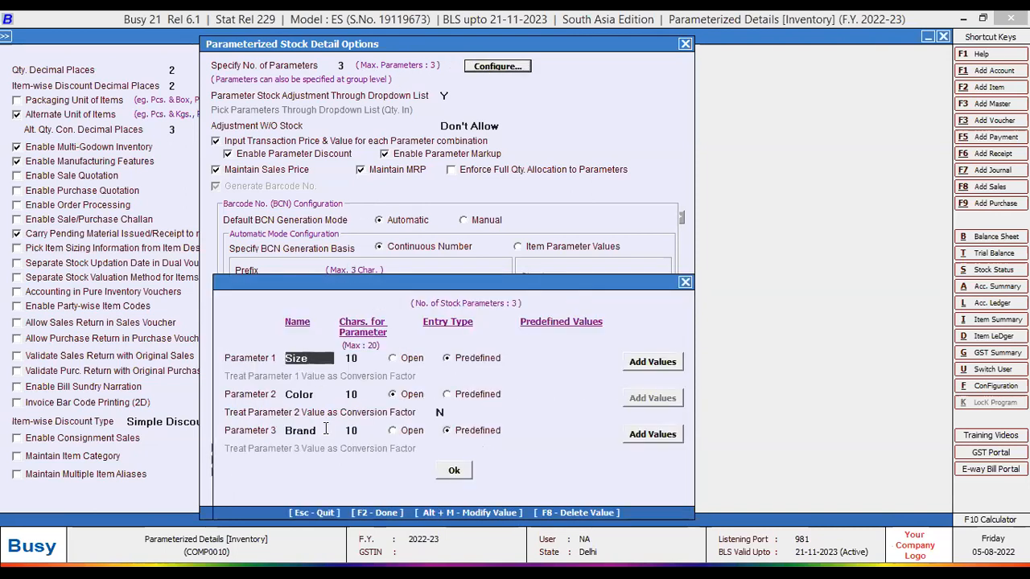
pyautogui.click(319, 358)
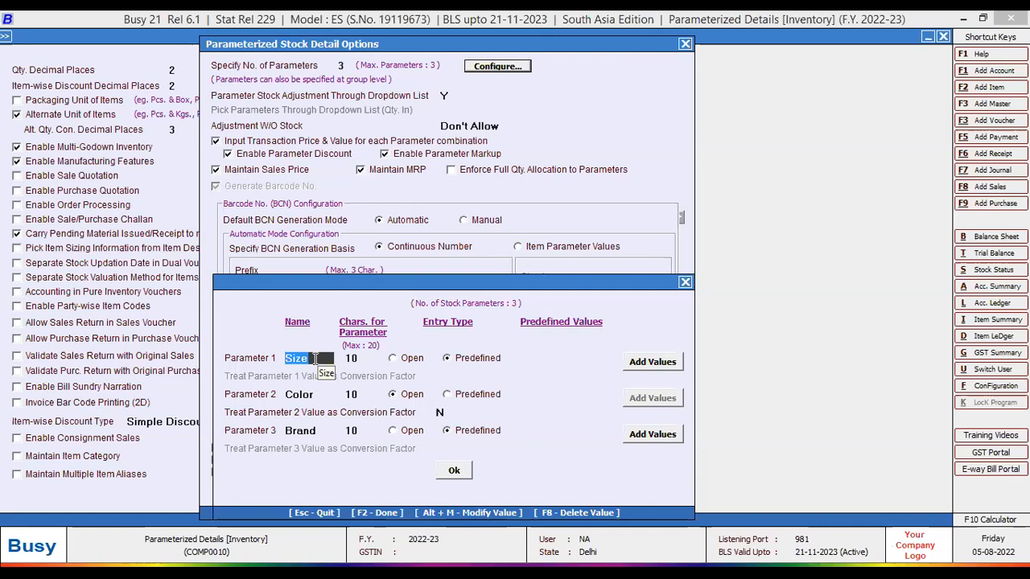
pyautogui.click(686, 282)
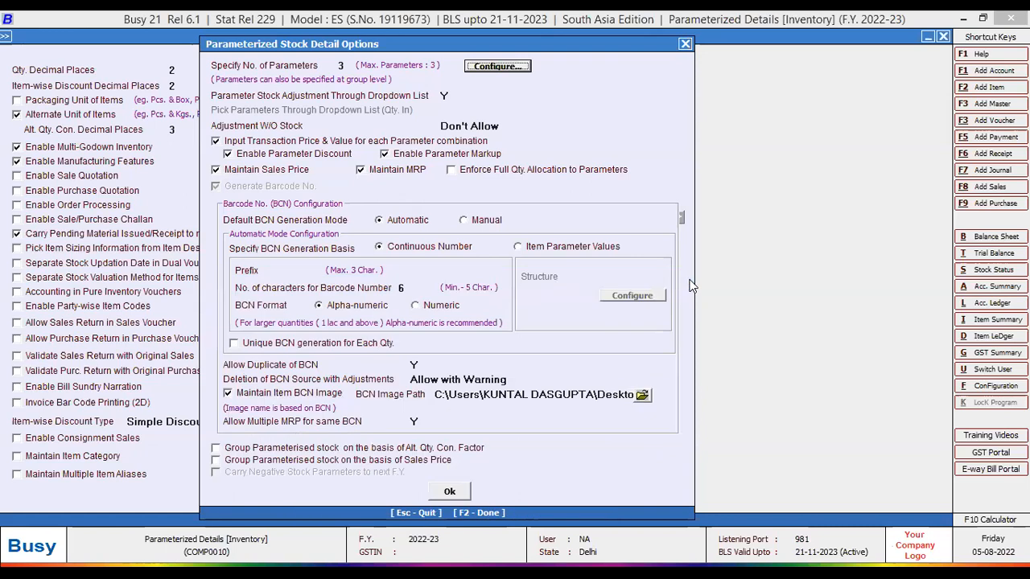
# Step: Check the dropdown stock adjustment setting and choose Don't Allow for Adjustment W/O Stock
pyautogui.click(444, 95)
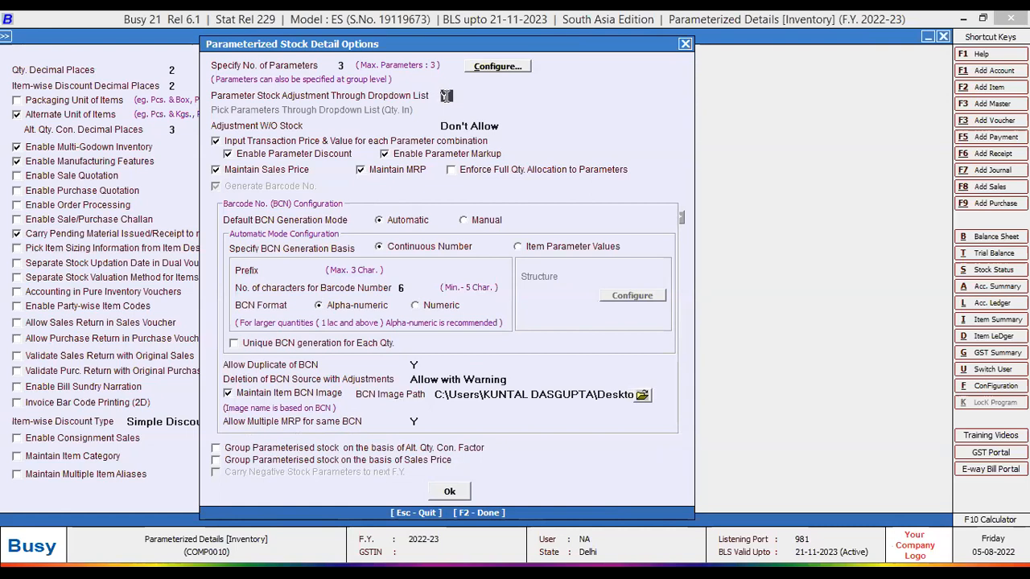
pyautogui.click(471, 127)
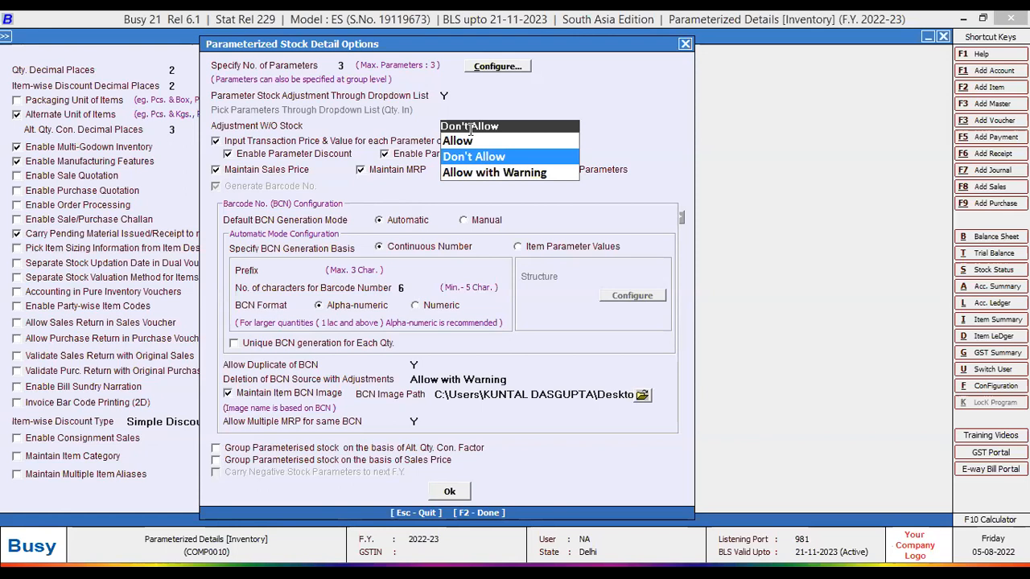
pyautogui.click(557, 158)
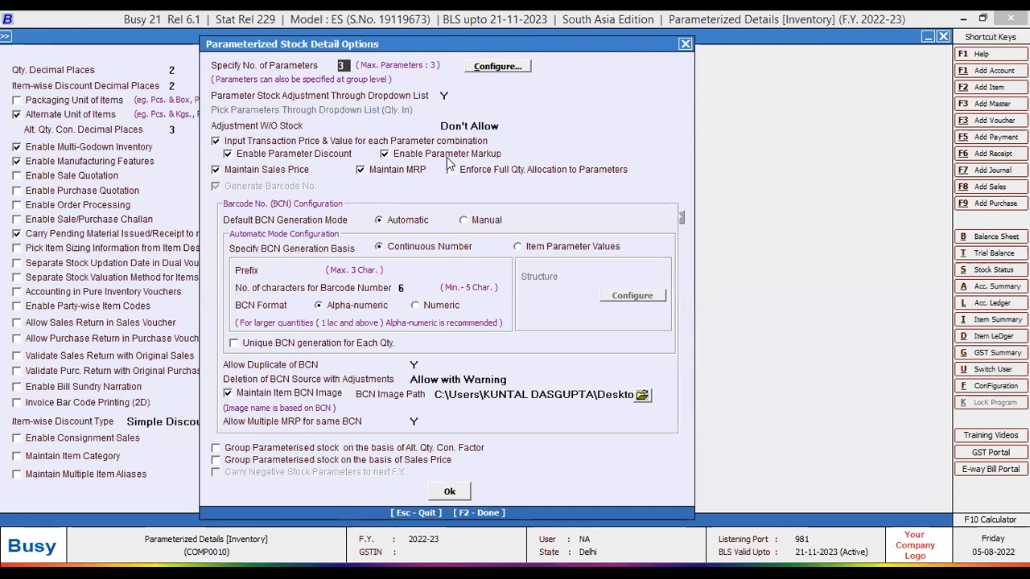
# Step: Try the Numeric barcode format and the Item Parameter Values basis, restoring Alpha-numeric and Continuous Number
pyautogui.click(427, 305)
pyautogui.click(358, 307)
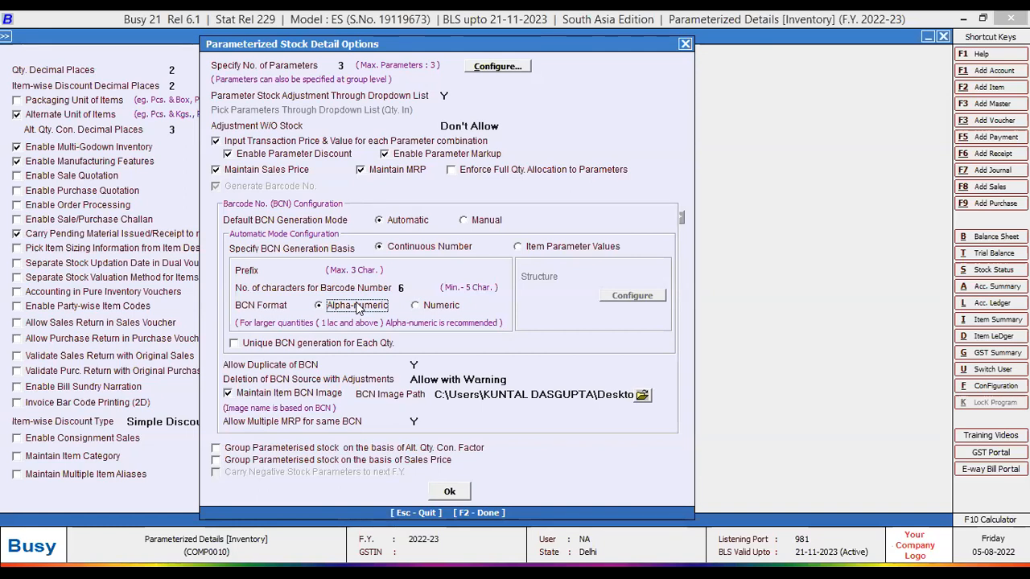
pyautogui.click(596, 249)
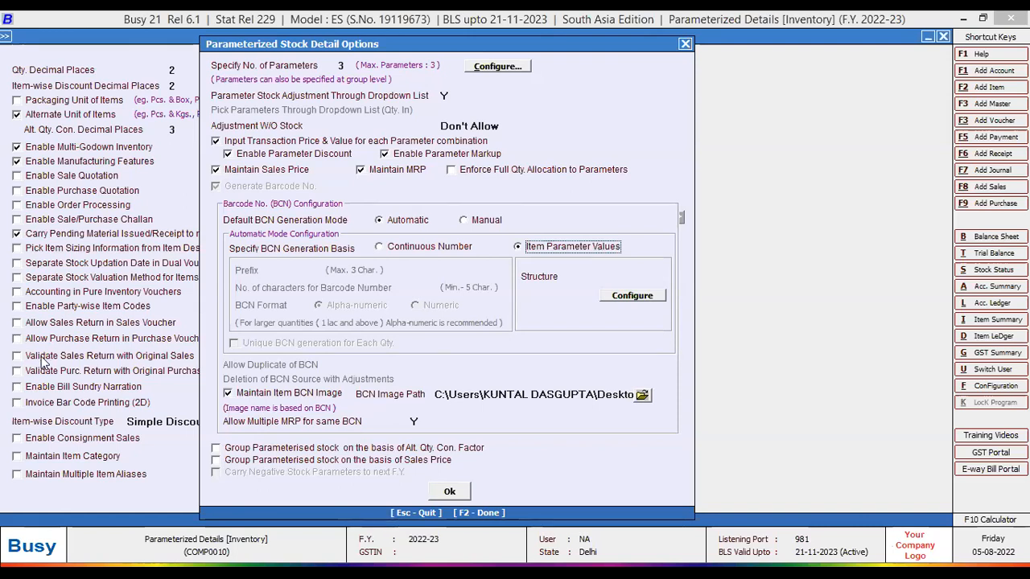
pyautogui.click(401, 249)
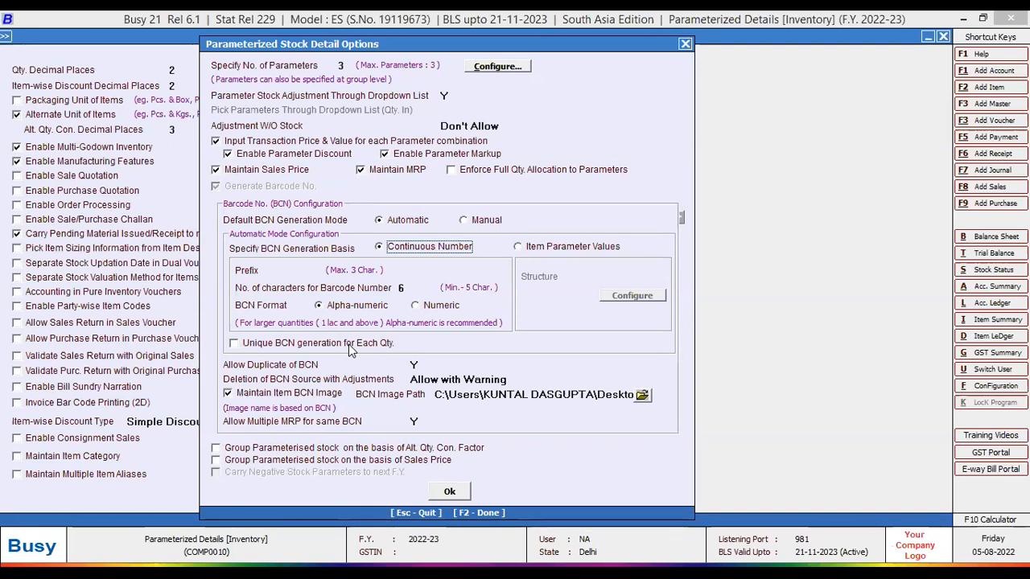
# Step: Examine the barcode settings for unique generation per quantity, duplicates and image path, and leave the stock detail options
pyautogui.click(350, 350)
pyautogui.click(351, 351)
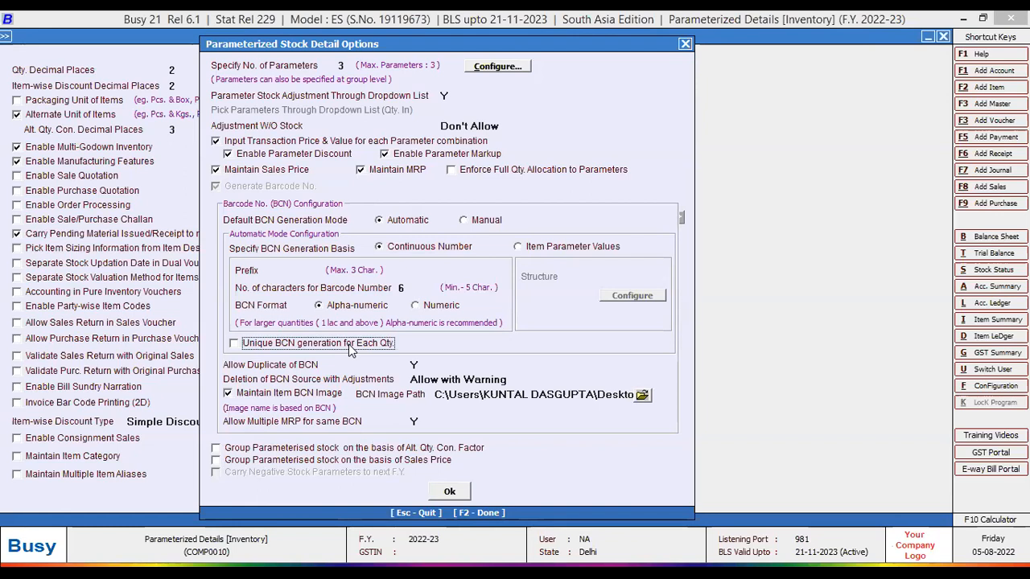
pyautogui.click(414, 365)
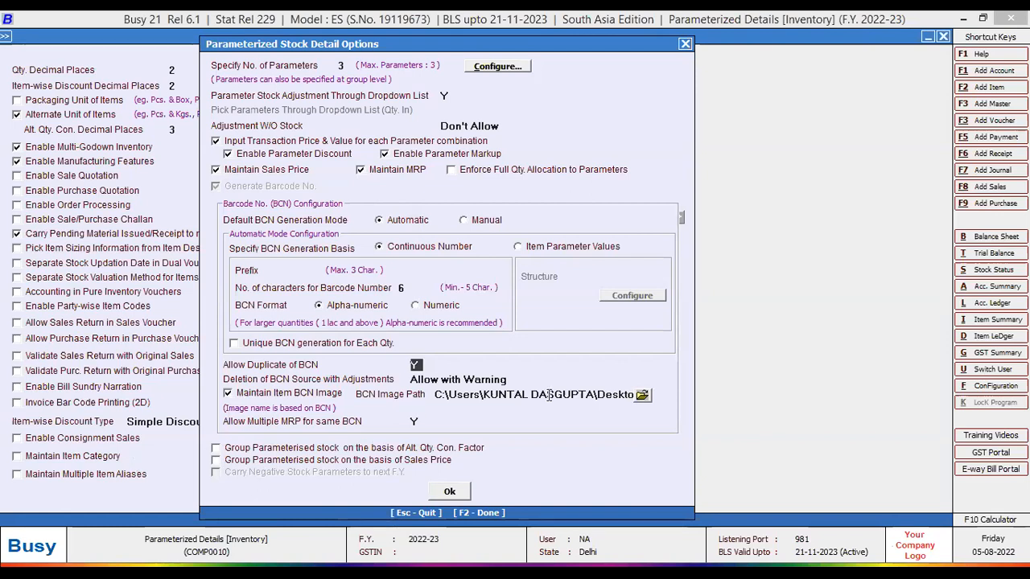
pyautogui.click(609, 394)
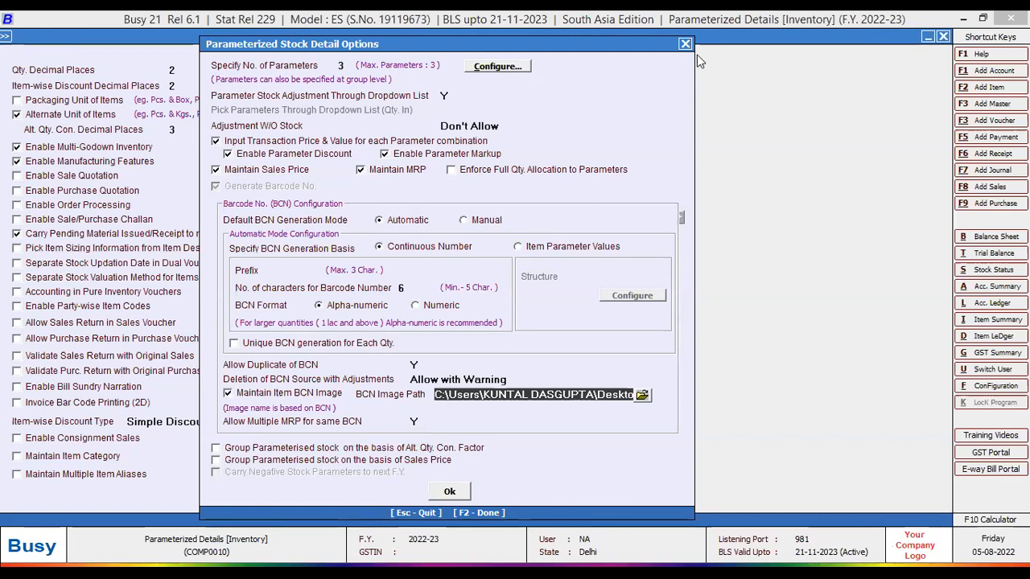
pyautogui.press('Escape')
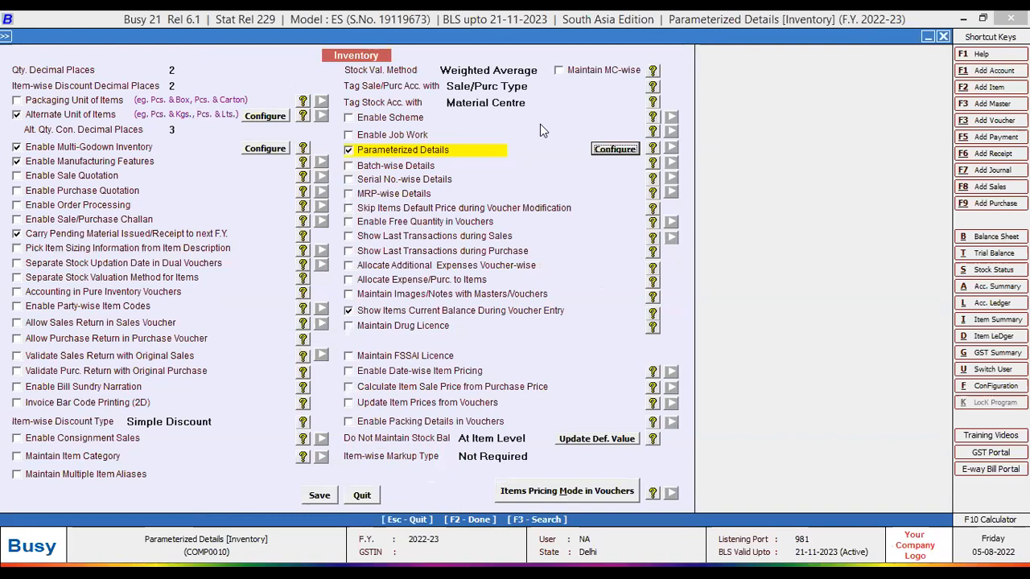
# Step: Recheck the parameterized stock options, save the Inventory features and exit the configuration
pyautogui.click(605, 148)
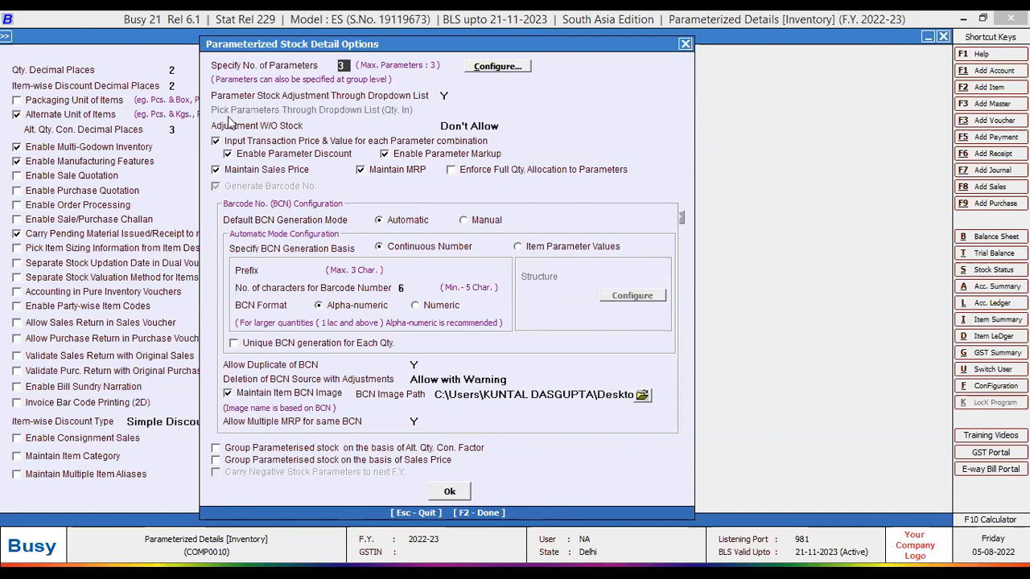
pyautogui.press('Escape')
pyautogui.click(317, 496)
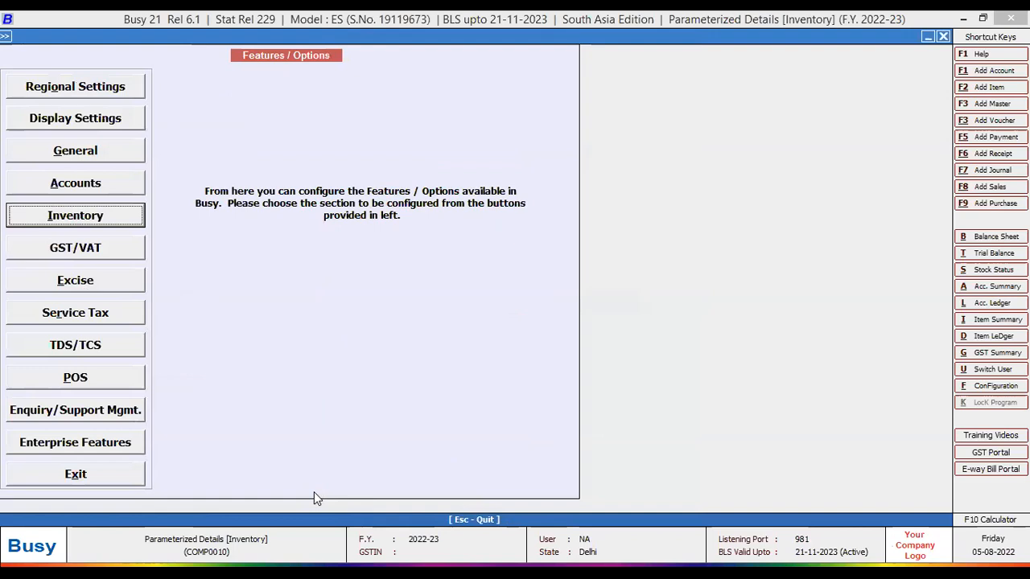
pyautogui.press('Escape')
pyautogui.press('Escape')
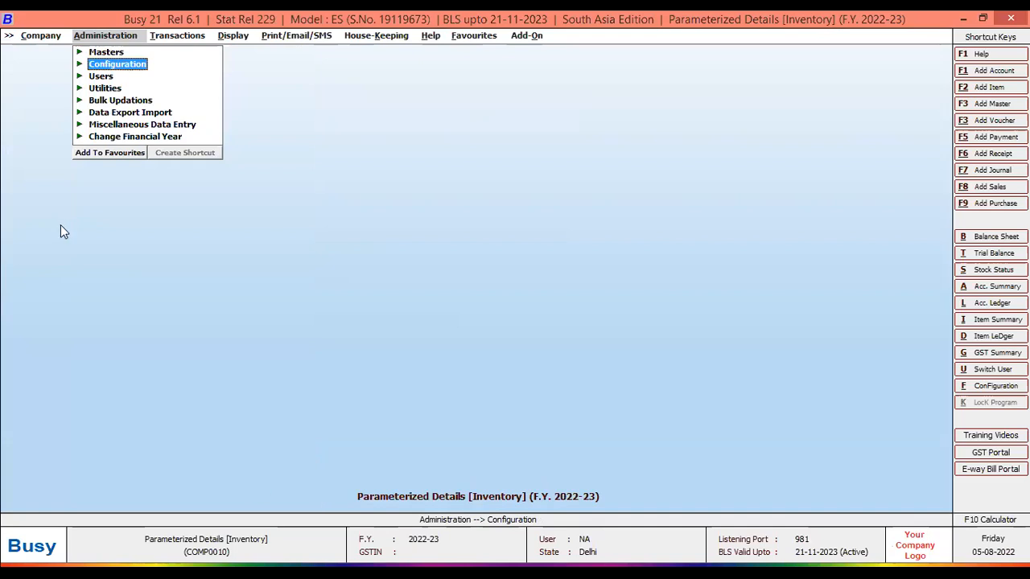
# Step: Open the Footwear item group for modification, check its parameterized stock configuration, and quit without changes
pyautogui.click(95, 52)
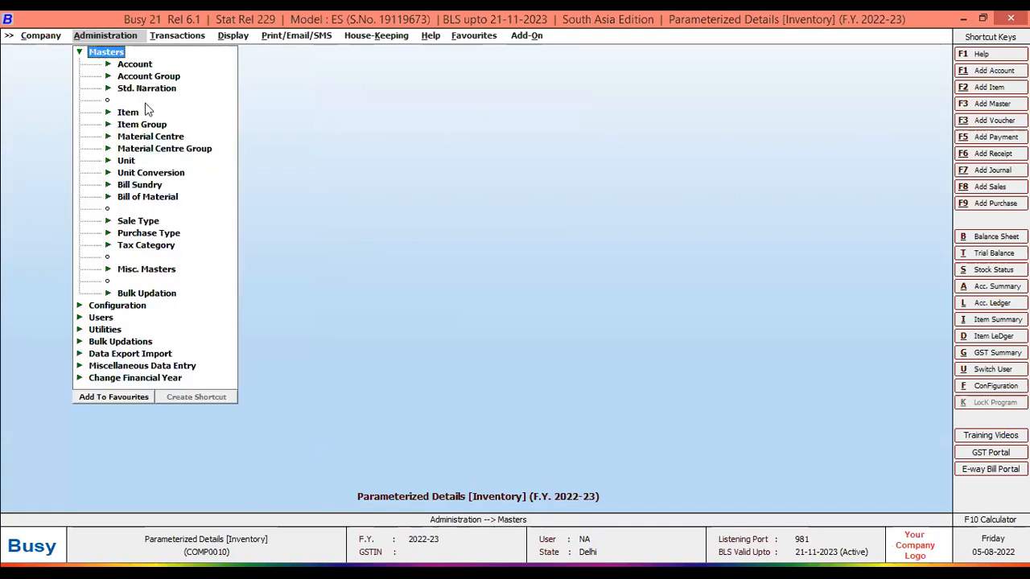
pyautogui.click(146, 126)
pyautogui.click(158, 149)
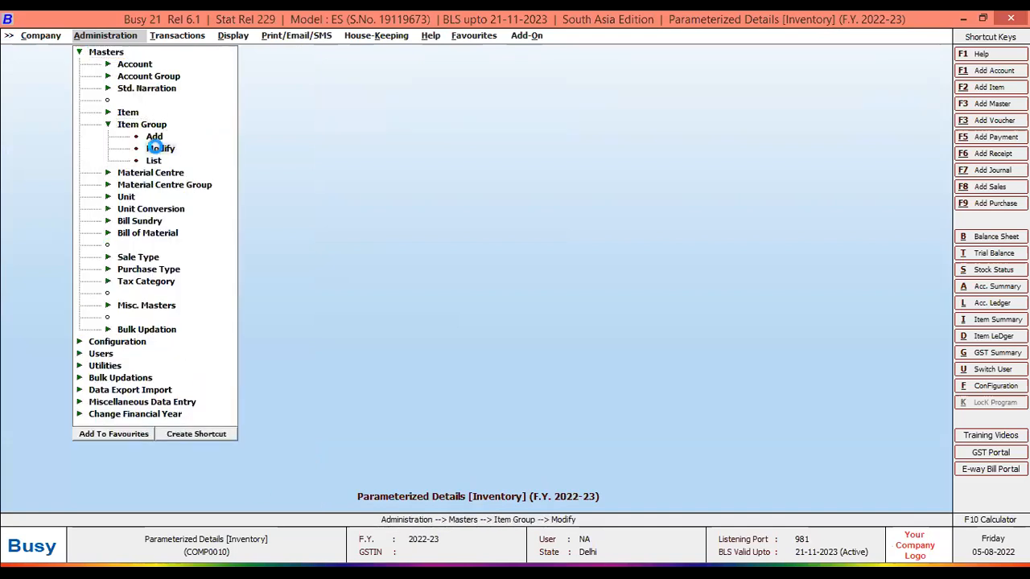
pyautogui.click(159, 150)
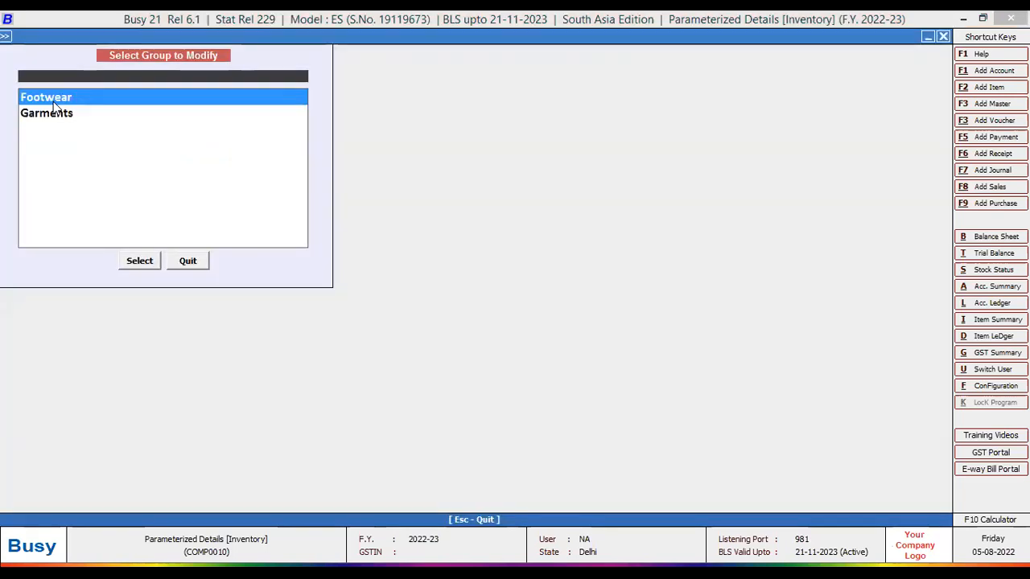
pyautogui.doubleClick(53, 102)
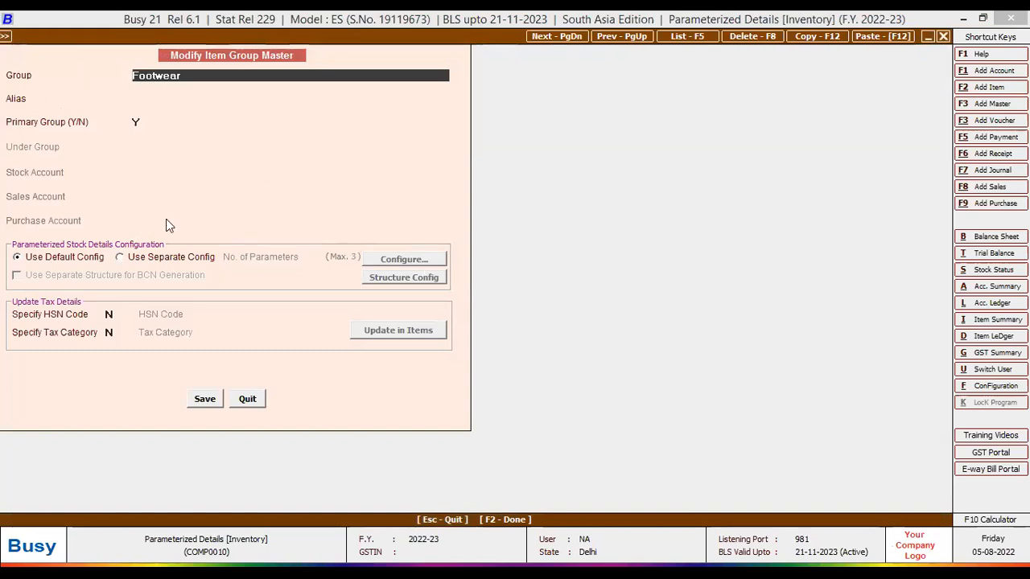
pyautogui.click(250, 406)
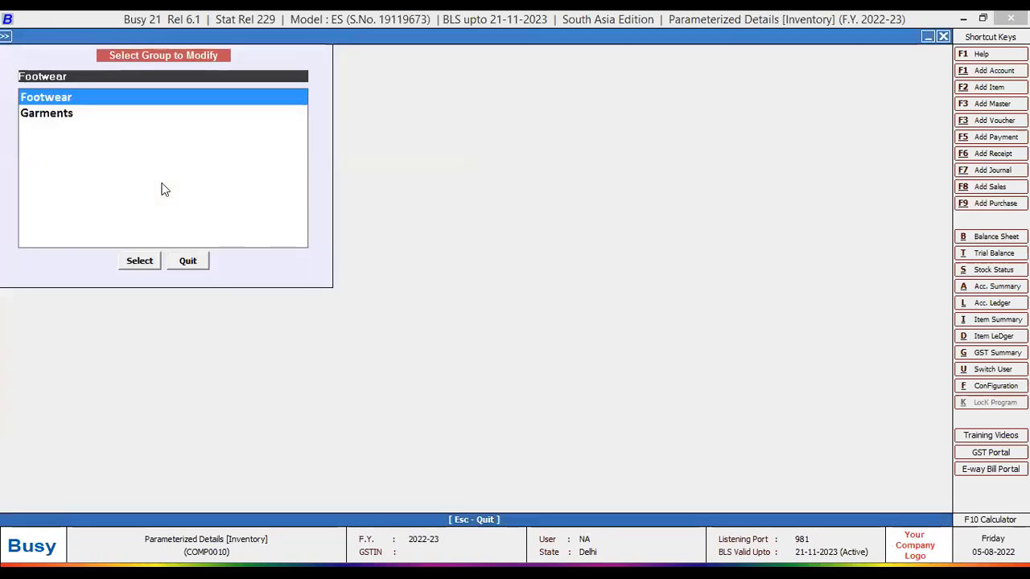
# Step: Open the Garments item group, examine its separate stock parameter configuration, and leave the item group master
pyautogui.press('Down')
pyautogui.press('Return')
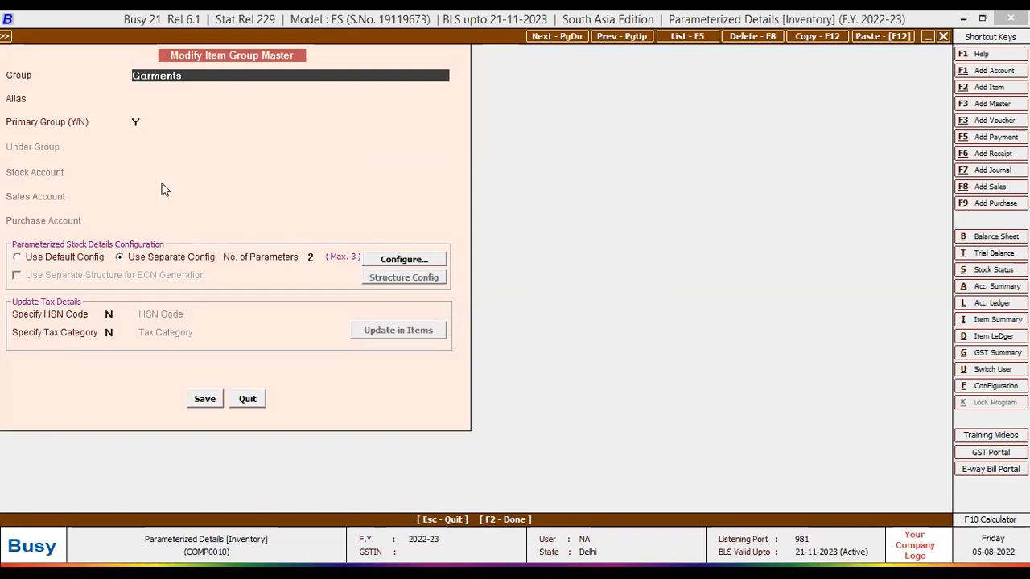
pyautogui.click(400, 266)
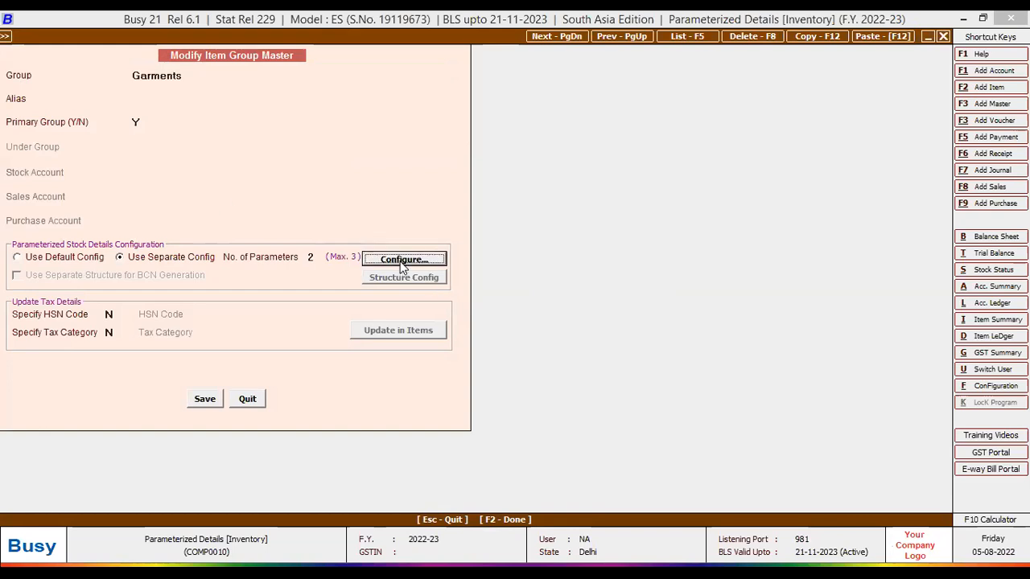
pyautogui.click(401, 266)
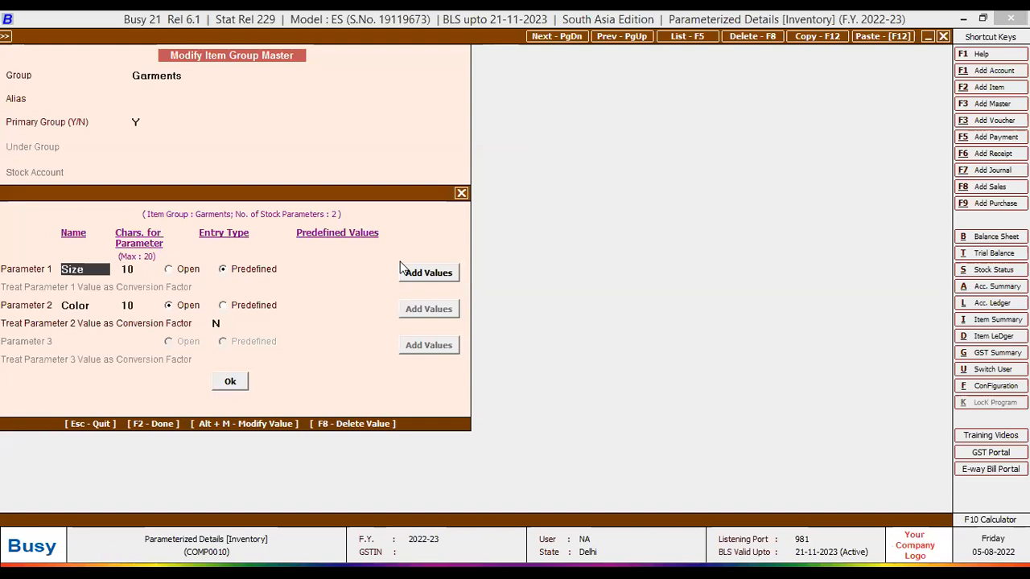
pyautogui.press('Escape')
pyautogui.press('Escape')
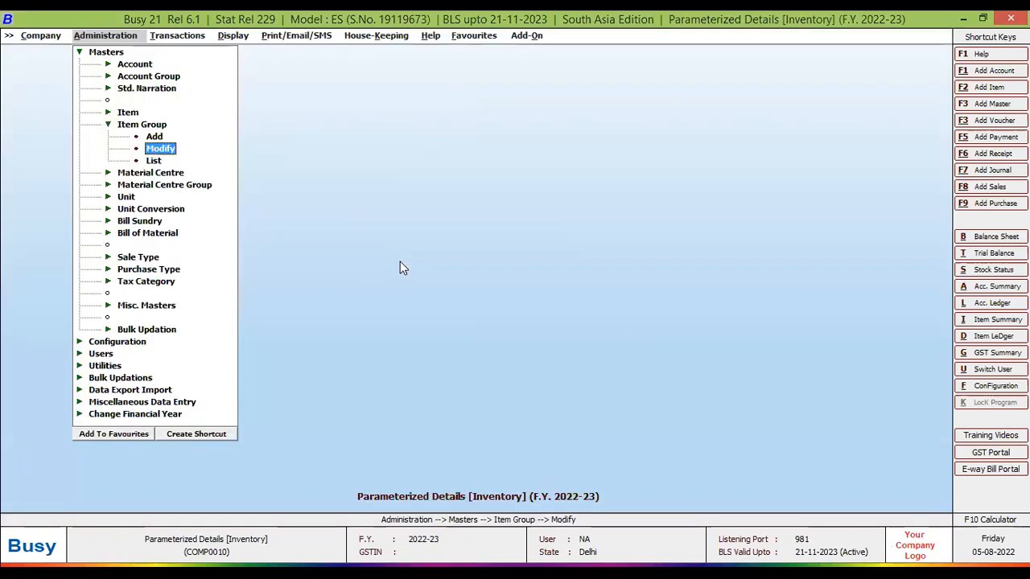
# Step: Open the Main series purchase voucher dated 03-08-2022 for modification and go to its Shirts line
pyautogui.press('Right')
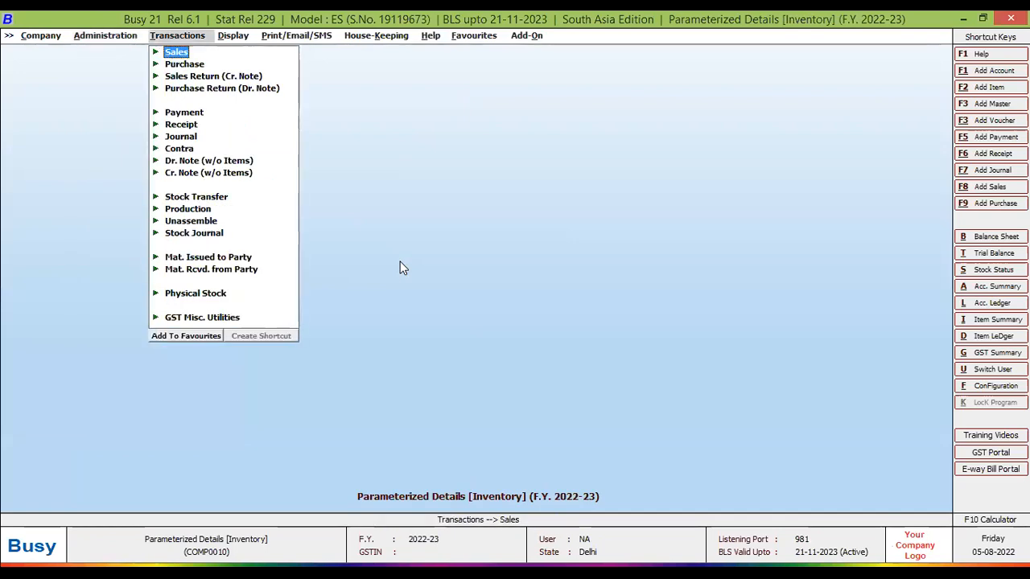
pyautogui.press('Down')
pyautogui.press('Down')
pyautogui.press('Up')
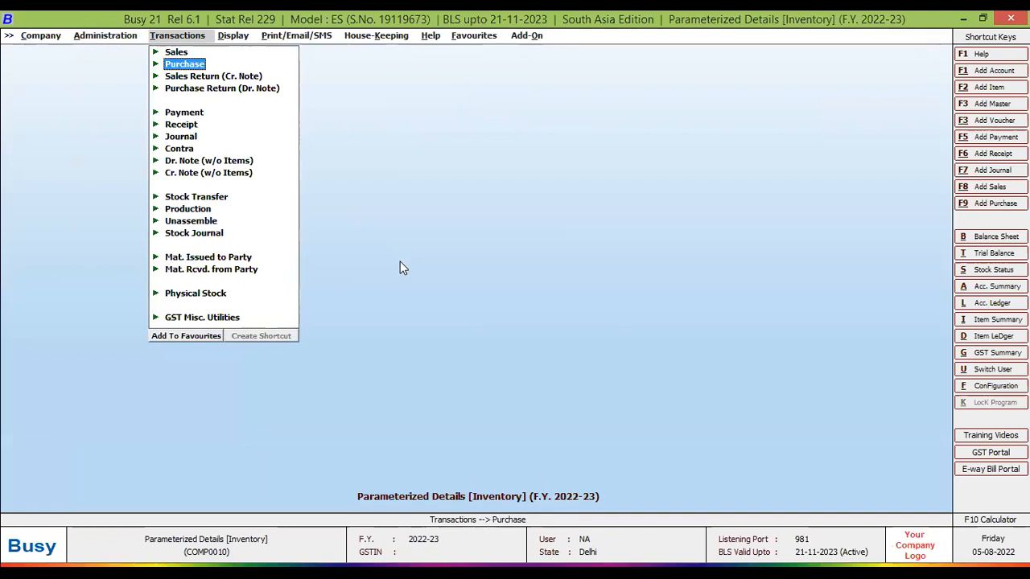
pyautogui.press('Return')
pyautogui.press('Down')
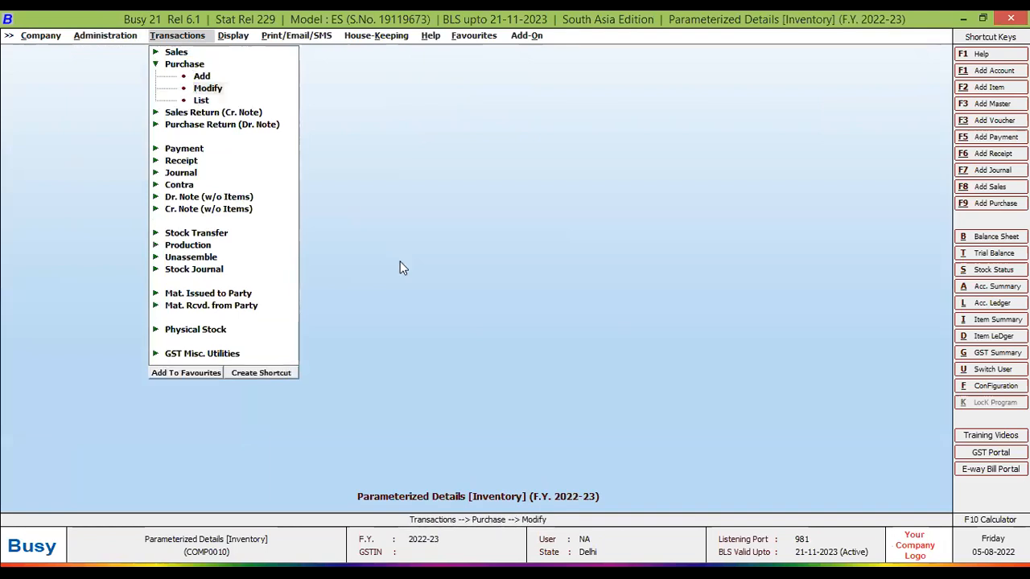
pyautogui.press('Return')
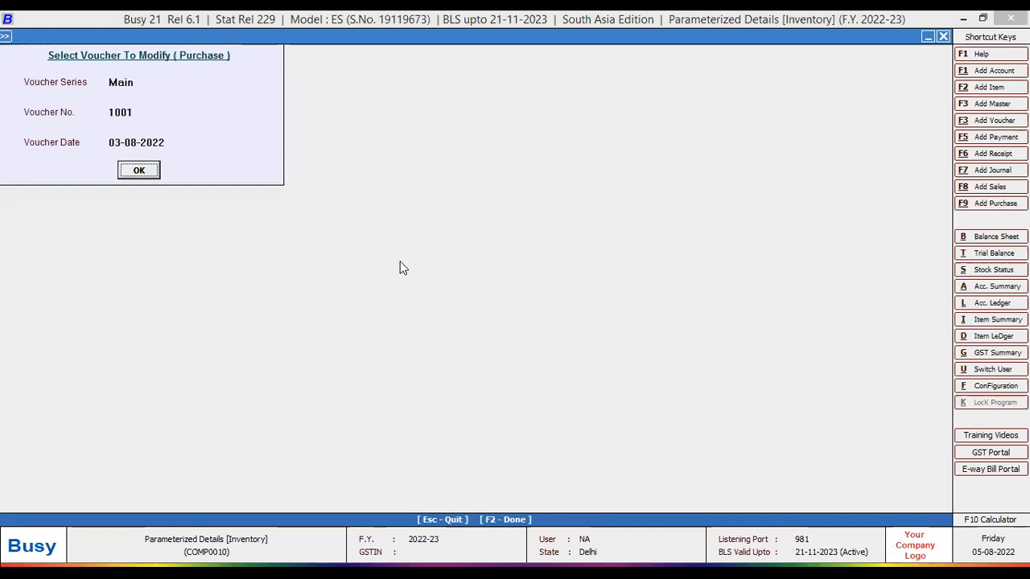
pyautogui.press('Return')
pyautogui.press('Return')
pyautogui.press('Return')
pyautogui.press('Return')
pyautogui.press('Return')
pyautogui.press('Return')
pyautogui.press('Down')
pyautogui.press('Up')
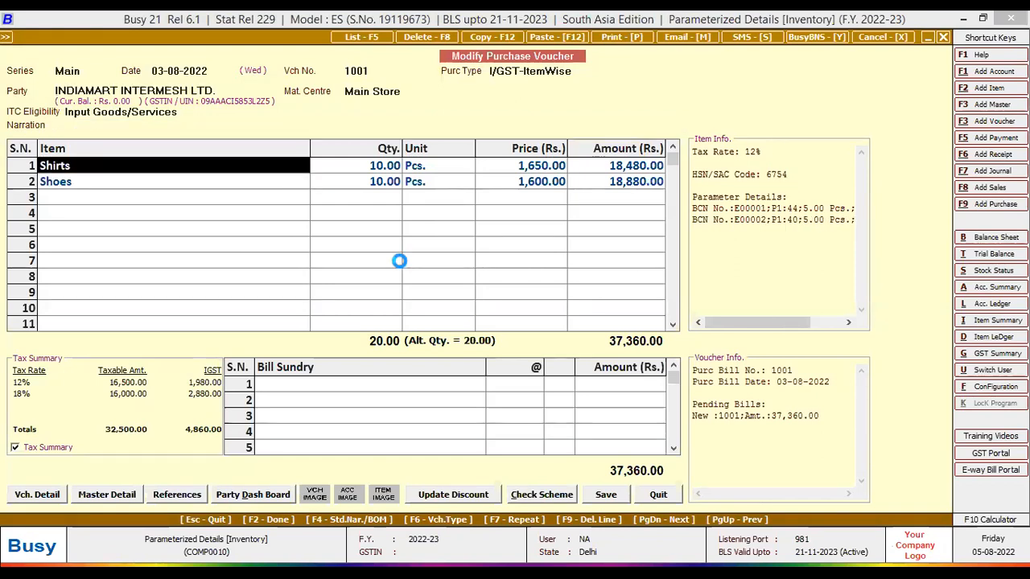
# Step: Check the assigned item group in the Shirts and Shoes item masters from the purchase voucher, leaving each master without changes
pyautogui.hotkey('alt', 'm')
pyautogui.moveTo(115, 123); pyautogui.dragTo(8, 133)
pyautogui.press('Escape')
pyautogui.click(83, 183)
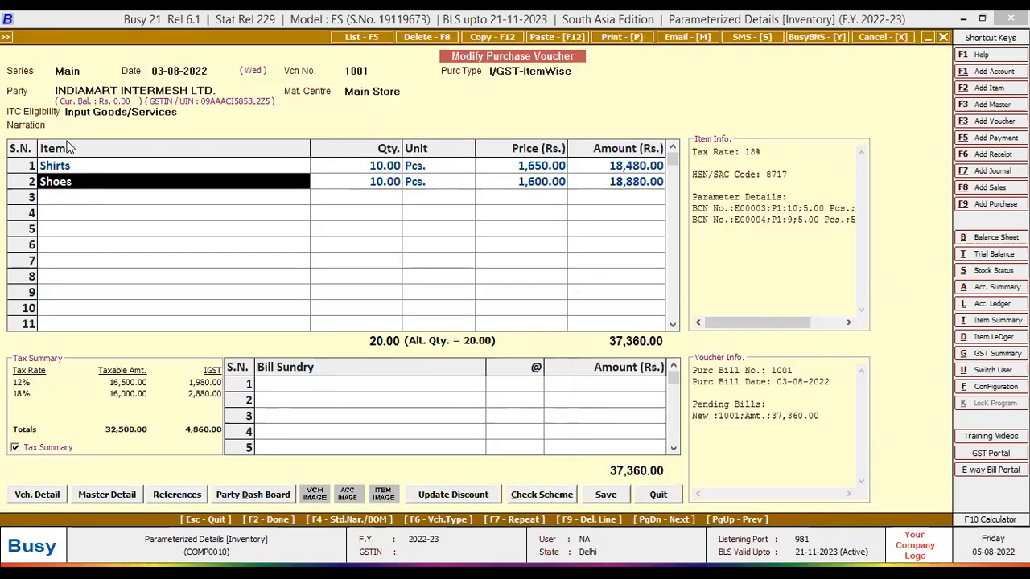
pyautogui.hotkey('alt', 'm')
pyautogui.moveTo(109, 122); pyautogui.dragTo(35, 124)
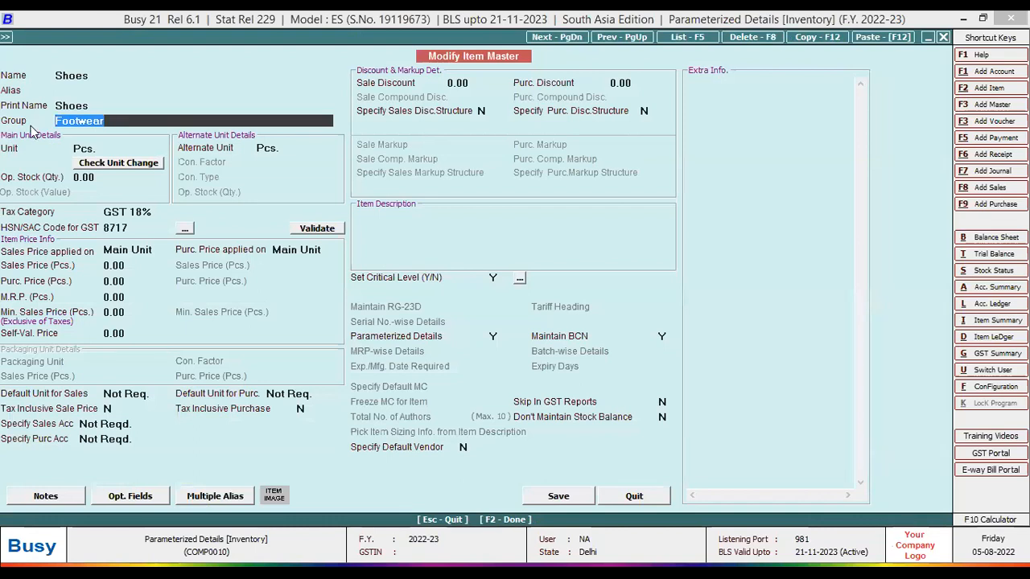
pyautogui.press('Escape')
# Step: Examine the Shirts line's parameterized stock details for size, color, MRP, sales price and barcode, and accept them
pyautogui.click(199, 167)
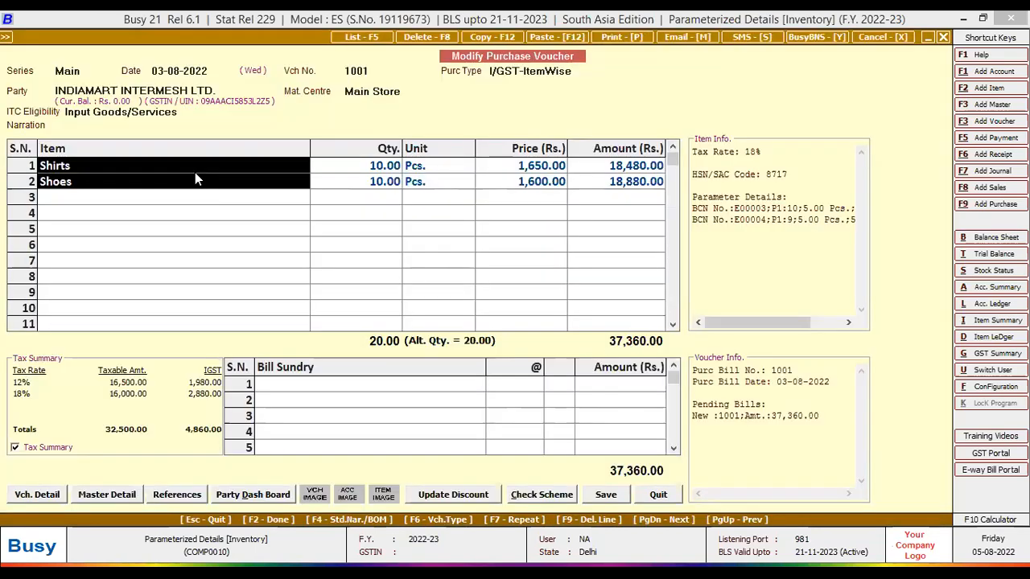
pyautogui.press('Return')
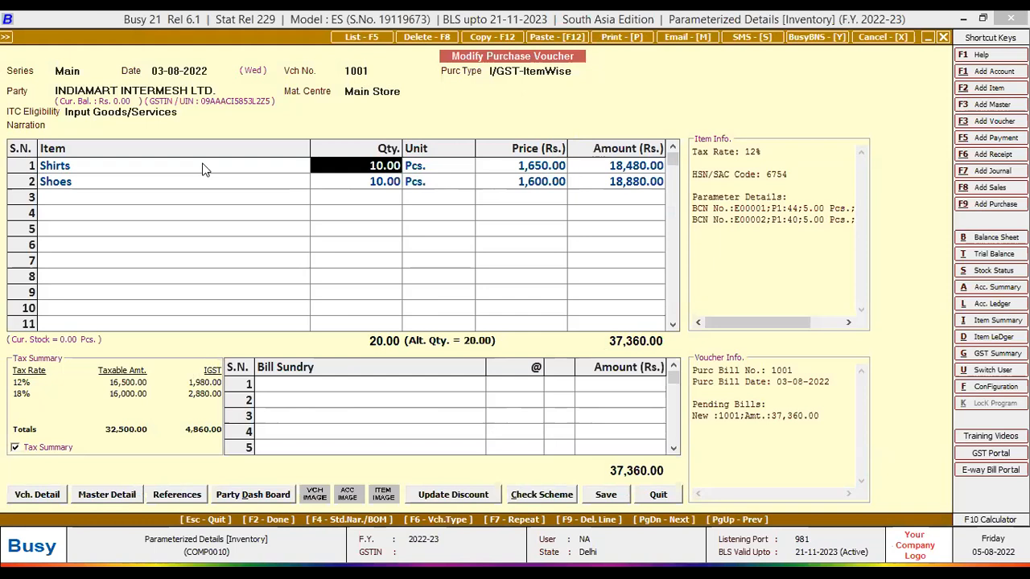
pyautogui.press('Return')
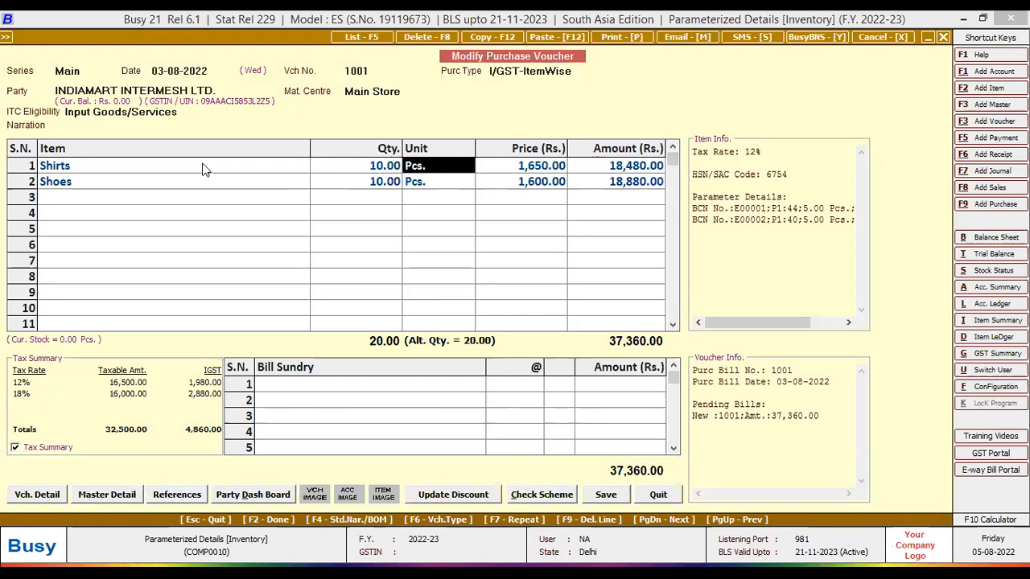
pyautogui.press('Return')
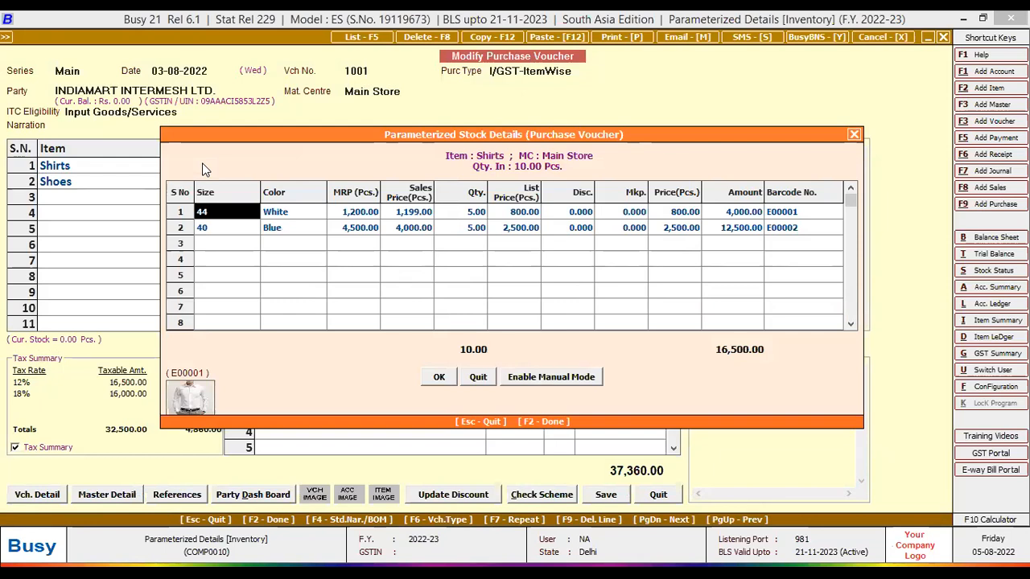
pyautogui.click(240, 215)
pyautogui.click(291, 208)
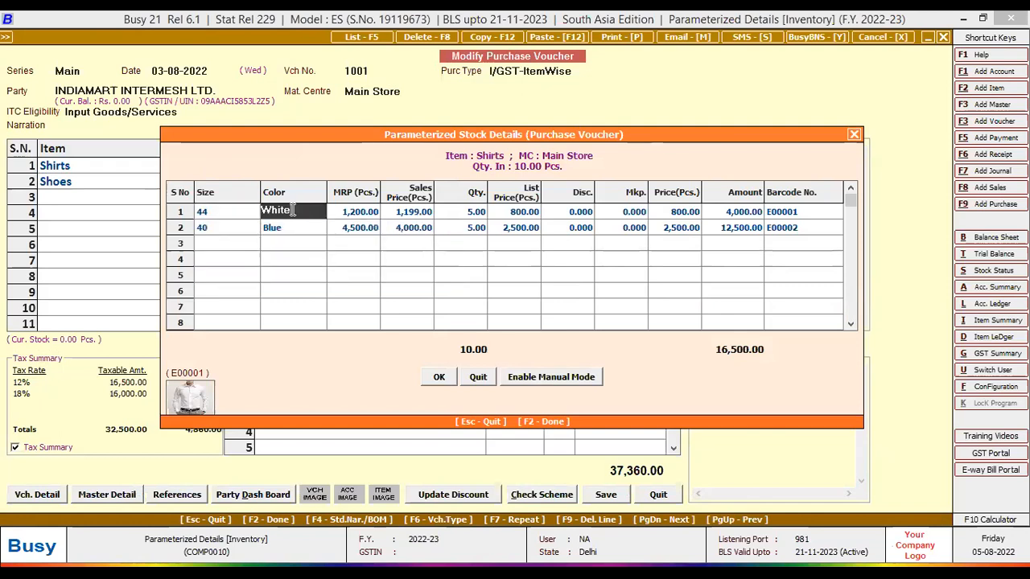
pyautogui.click(364, 214)
pyautogui.click(404, 216)
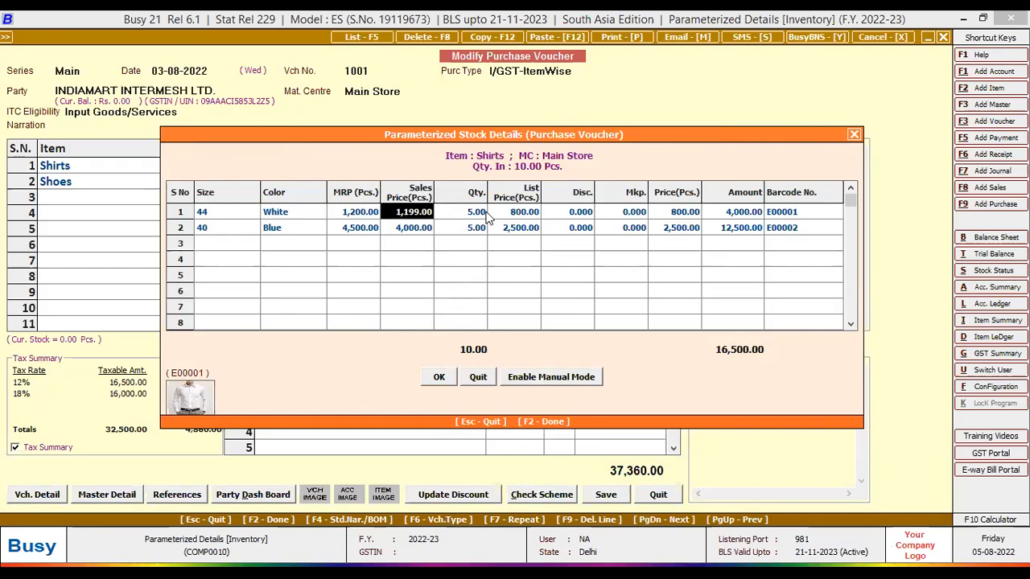
pyautogui.click(788, 213)
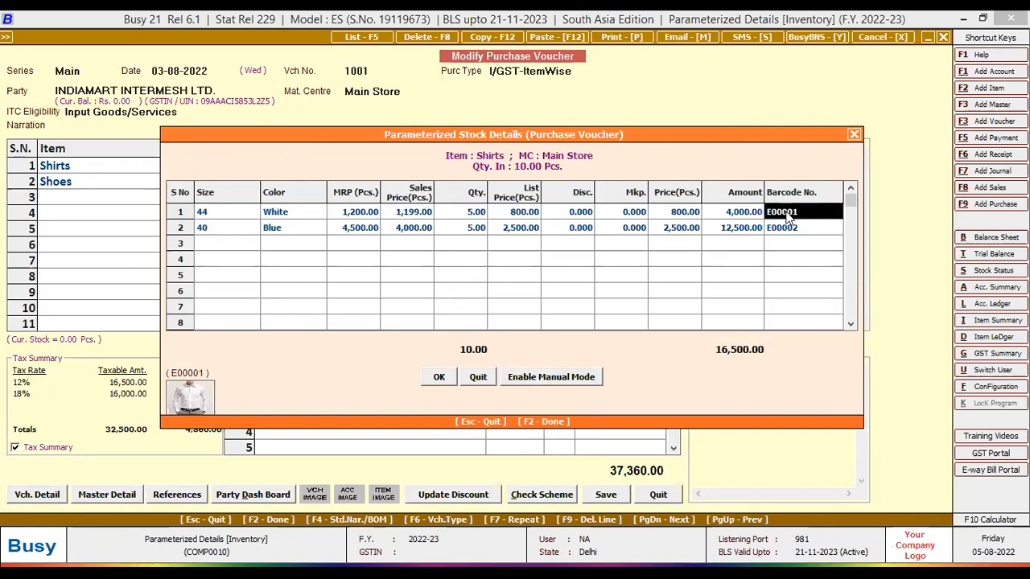
pyautogui.moveTo(788, 217); pyautogui.dragTo(256, 207)
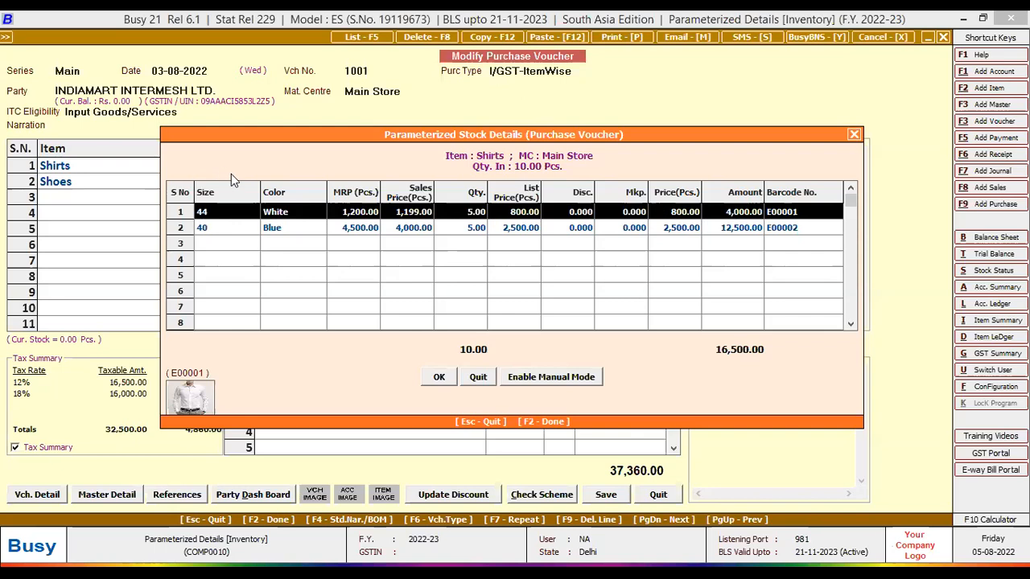
pyautogui.click(216, 193)
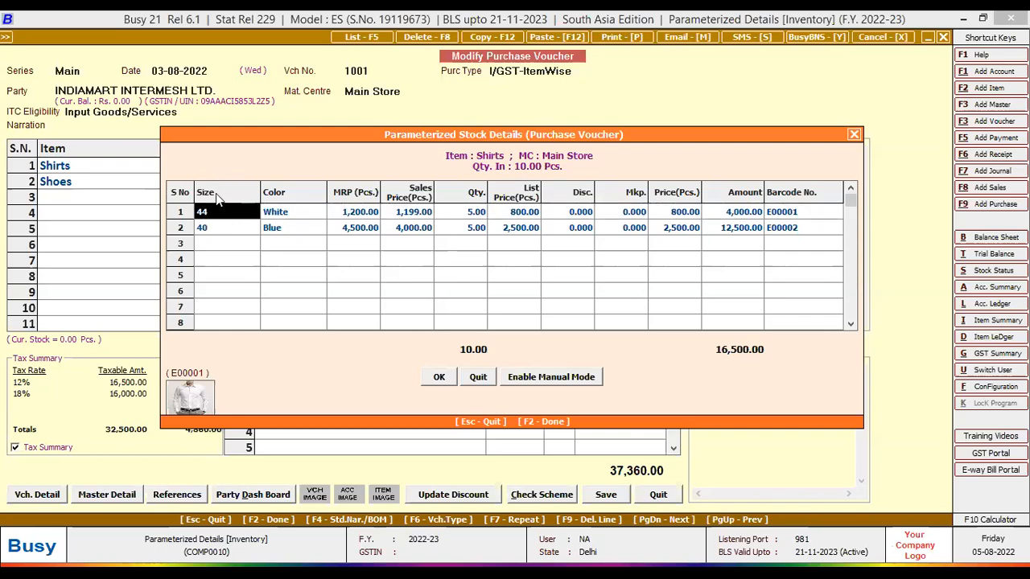
pyautogui.click(295, 194)
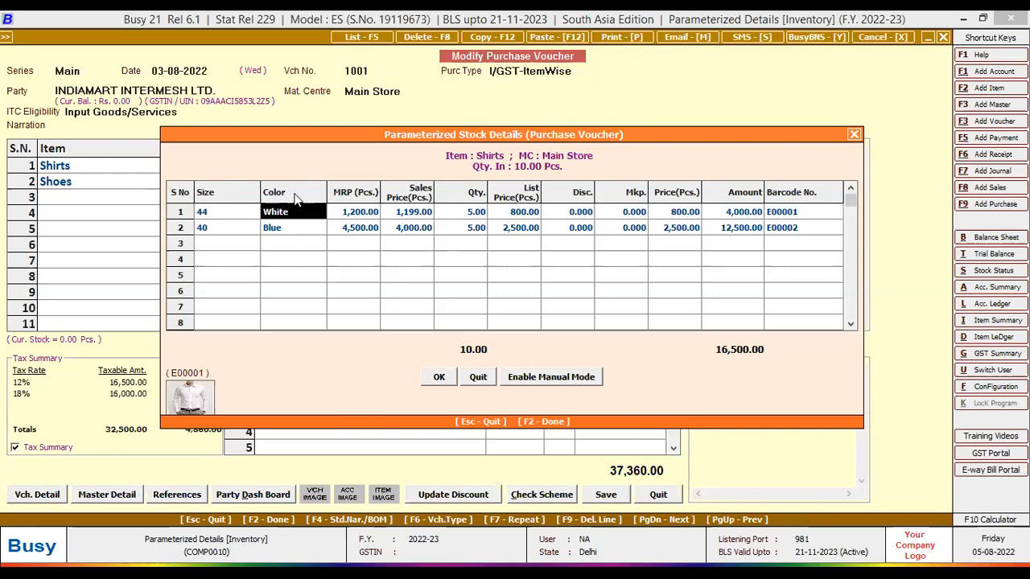
pyautogui.press('F2')
# Step: View the parameterized stock details of the Shoes line in the purchase voucher and quit them without changes
pyautogui.press('F2')
pyautogui.press('Right')
pyautogui.press('Right')
pyautogui.press('Return')
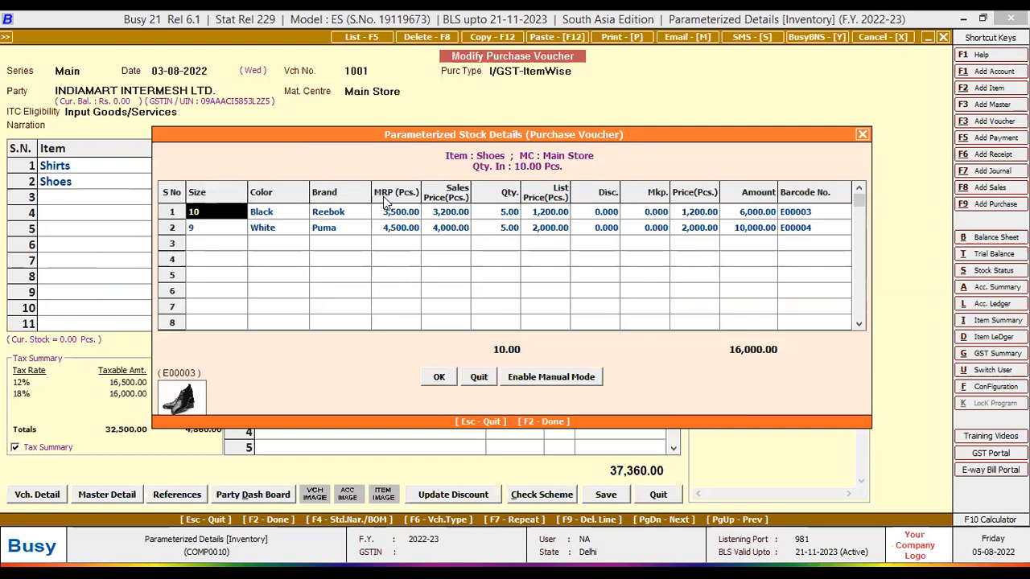
pyautogui.press('Escape')
pyautogui.press('Escape')
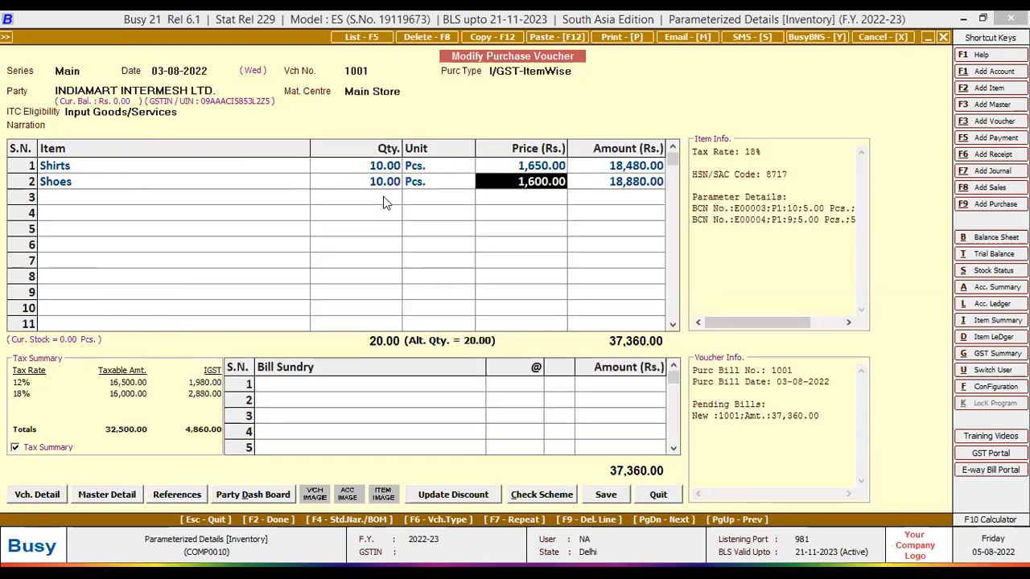
# Step: Return to the Shirts line of the purchase voucher and recheck its parameterized stock details
pyautogui.press('Left')
pyautogui.press('Up')
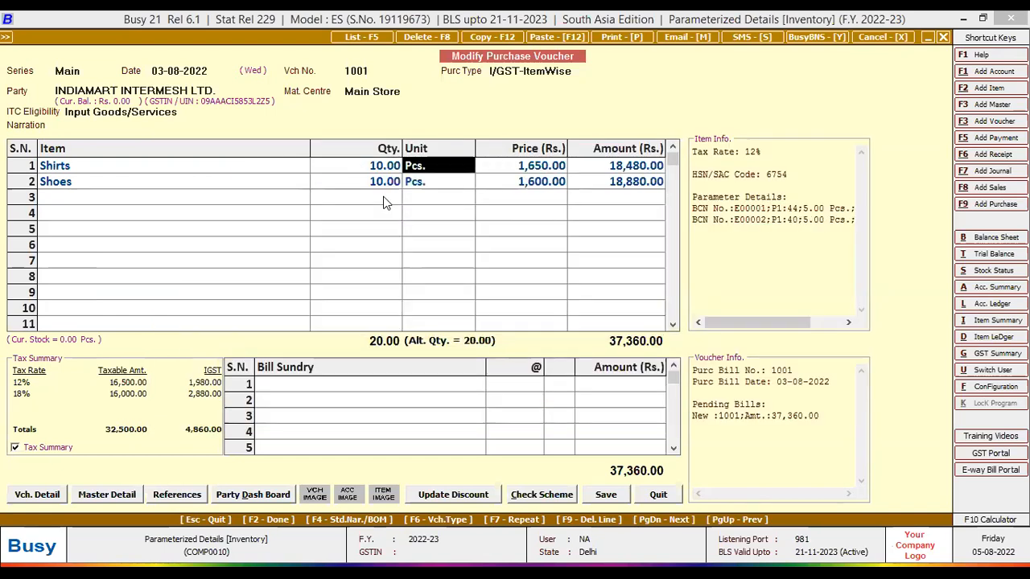
pyautogui.press('Return')
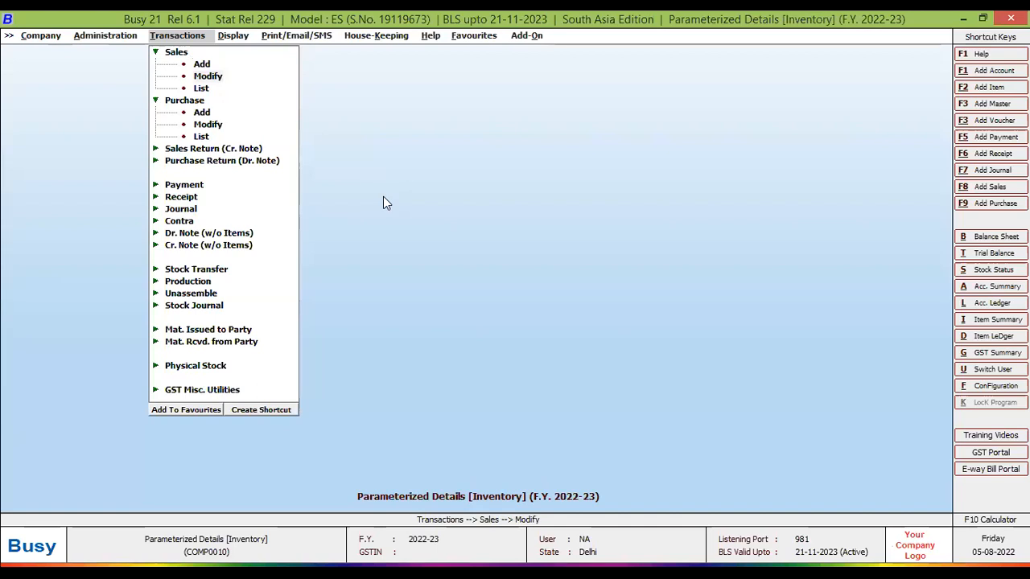
# Step: Open the POS series sales voucher dated 04-08-2022, view the Shirts line's parameterized stock details, and close them
pyautogui.press('Return')
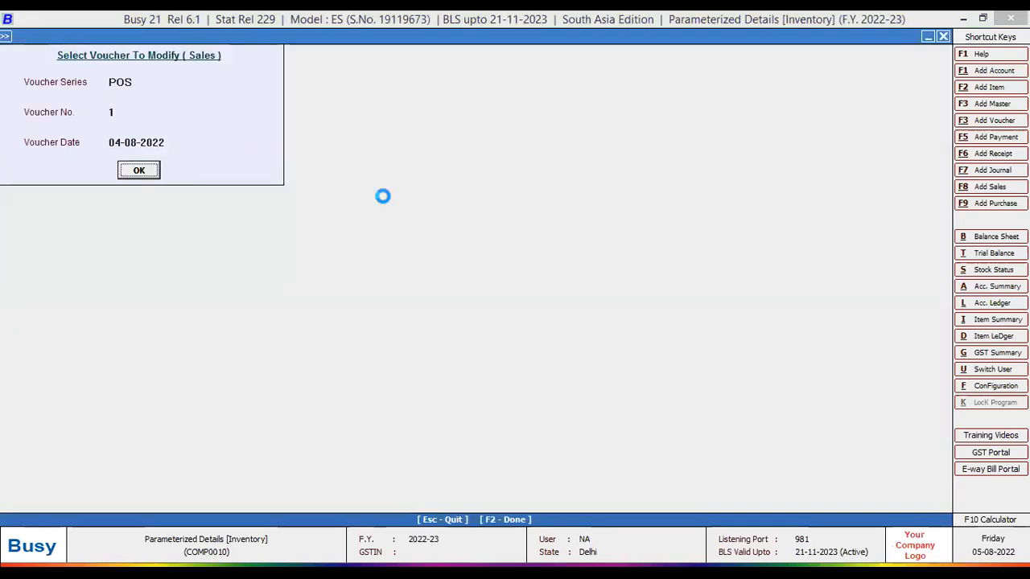
pyautogui.press('Return')
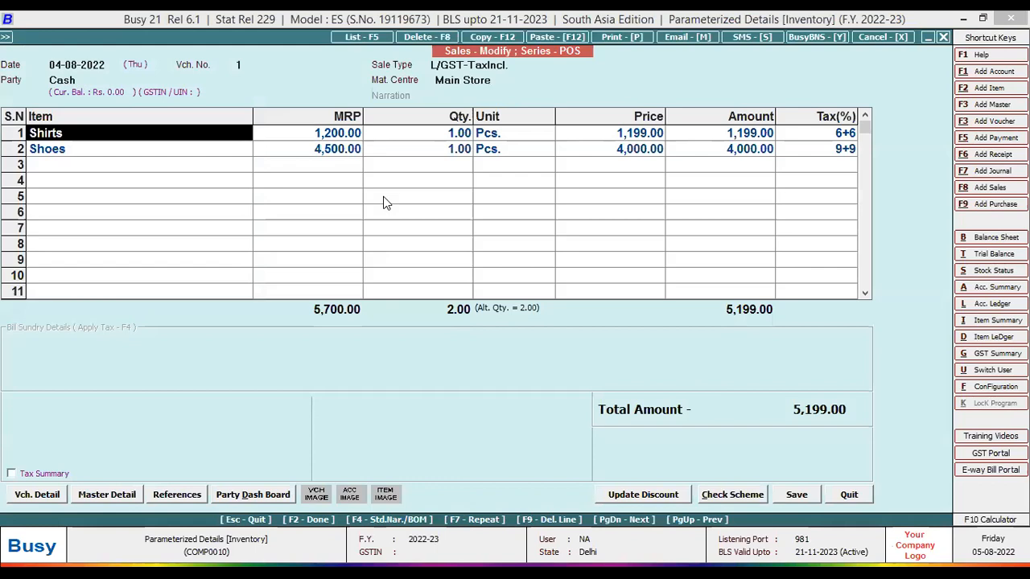
pyautogui.press('Return')
pyautogui.press('Return')
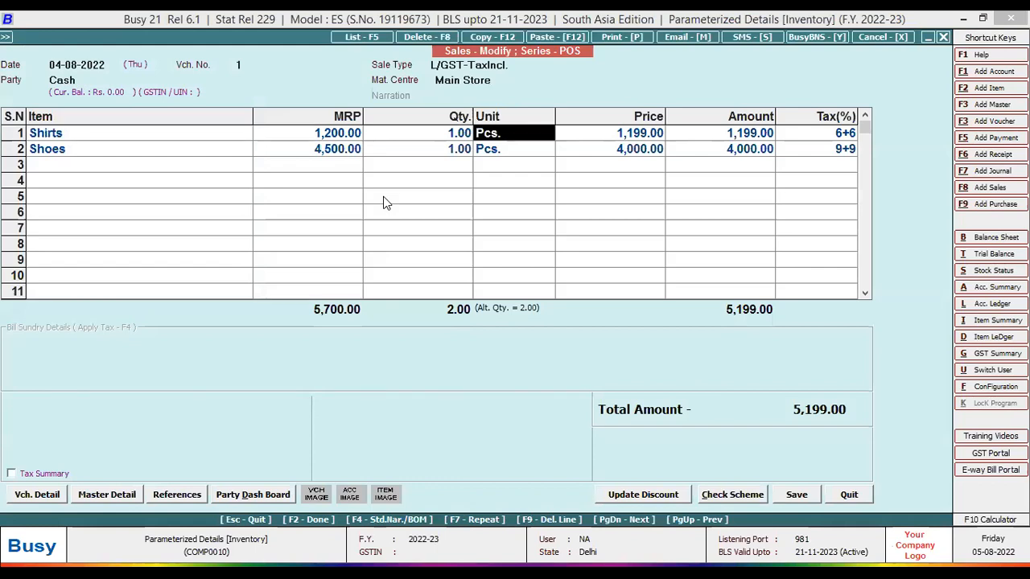
pyautogui.press('Return')
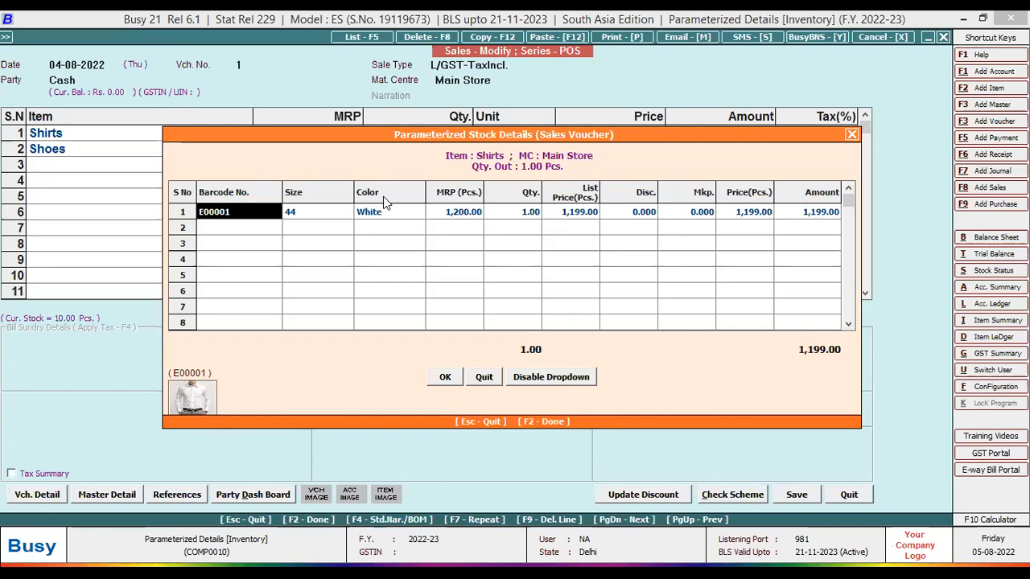
pyautogui.click(851, 132)
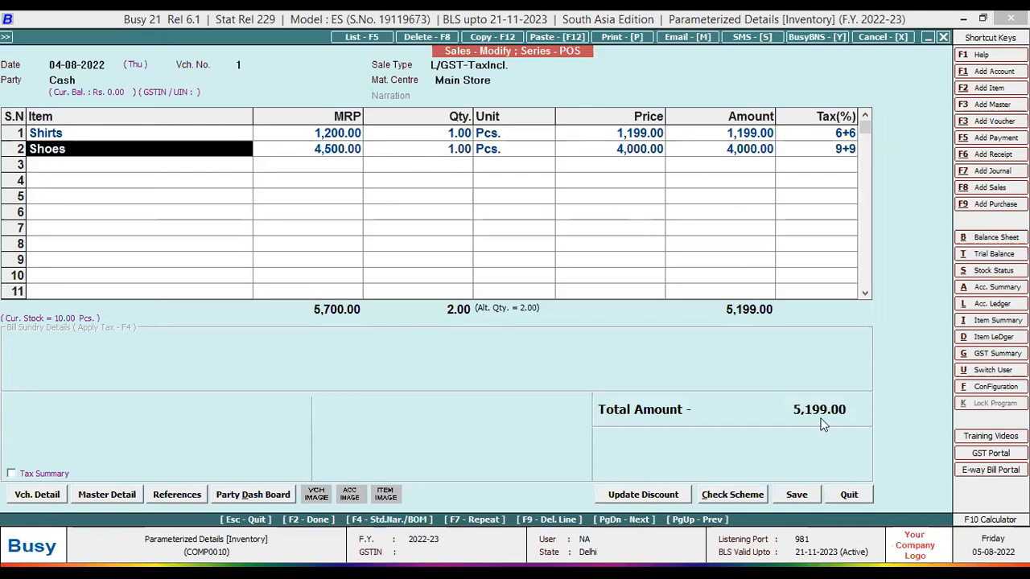
# Step: Save the POS sales voucher without printing the invoice and leave sales voucher modification
pyautogui.click(796, 494)
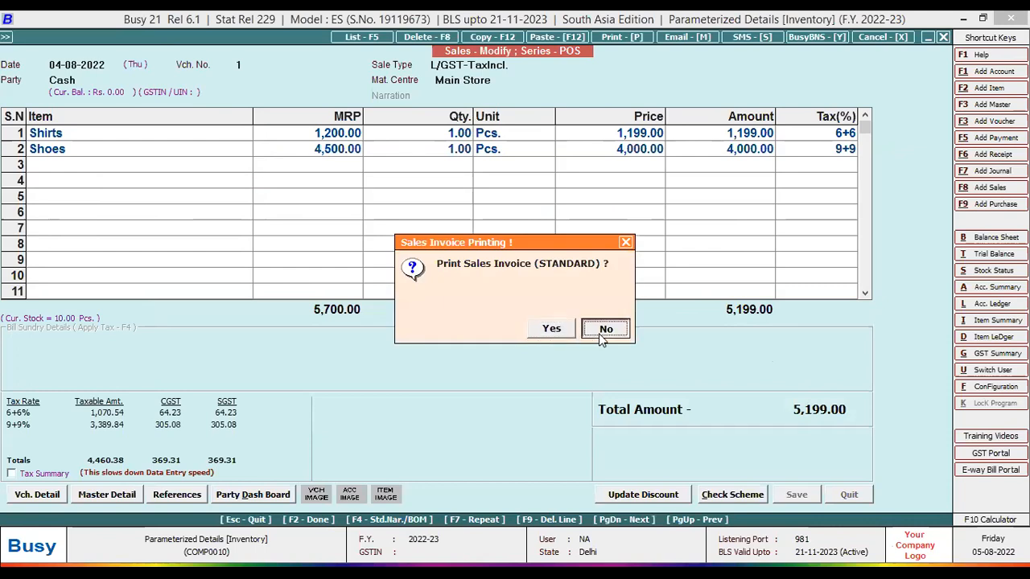
pyautogui.click(605, 330)
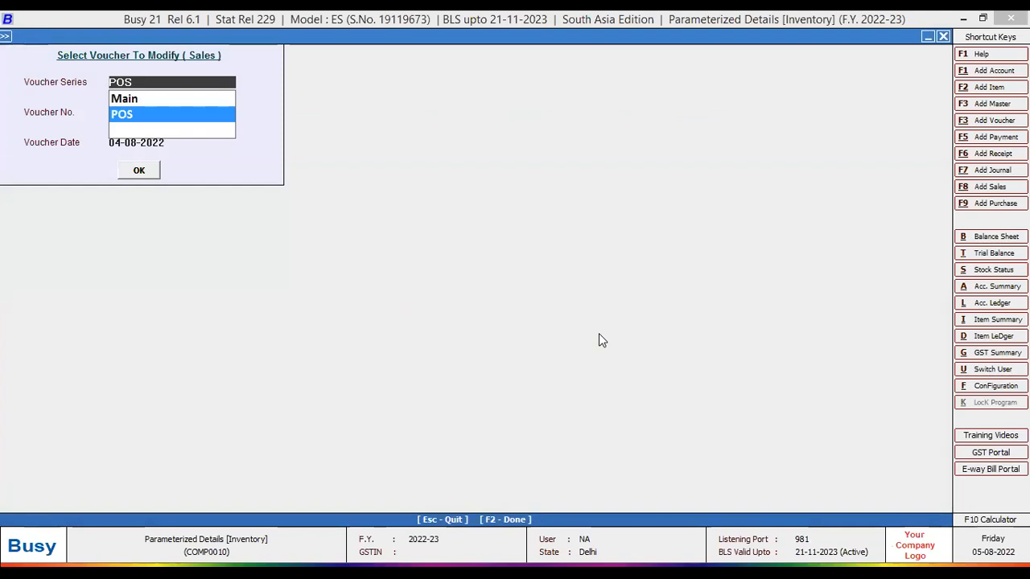
pyautogui.press('Escape')
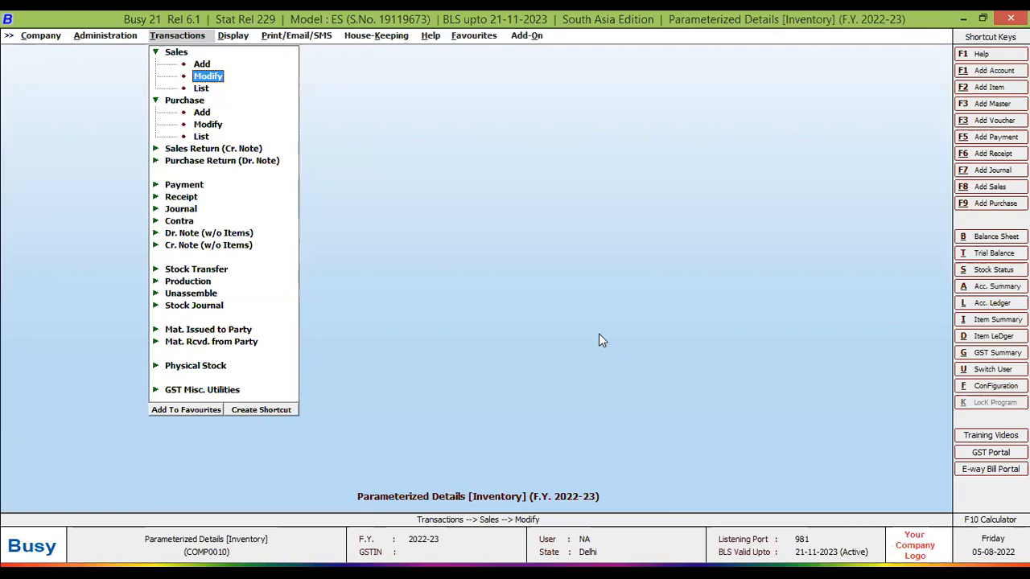
# Step: Open the detailed Parameterized Closing Stock report from the parameter-wise reports
pyautogui.click(234, 37)
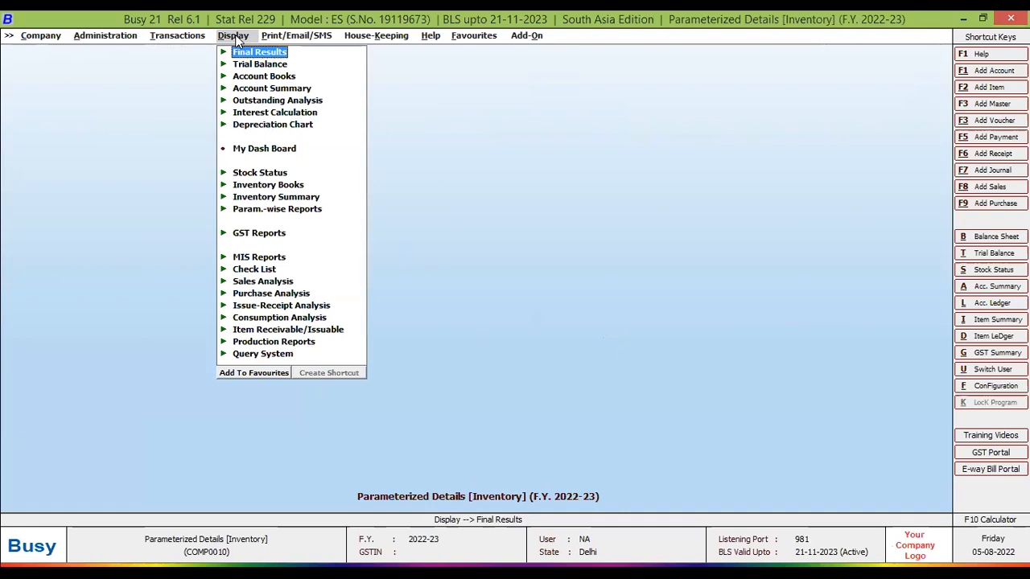
pyautogui.click(285, 211)
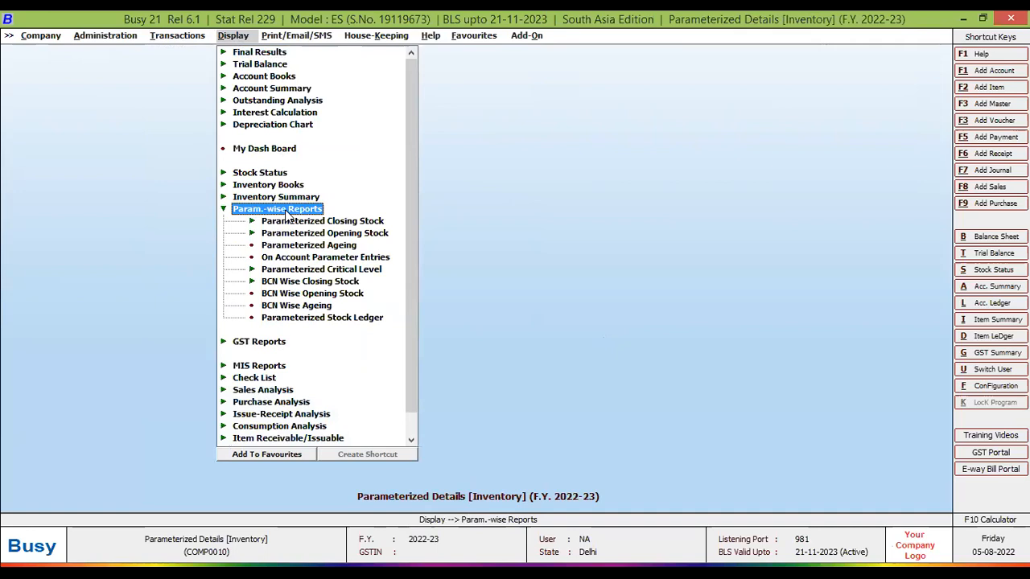
pyautogui.click(293, 222)
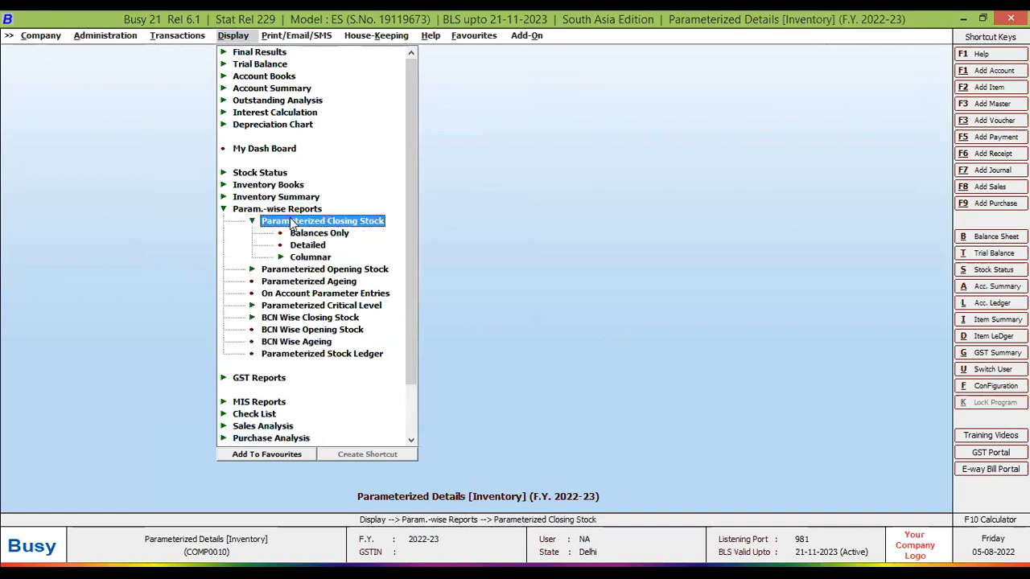
pyautogui.click(312, 259)
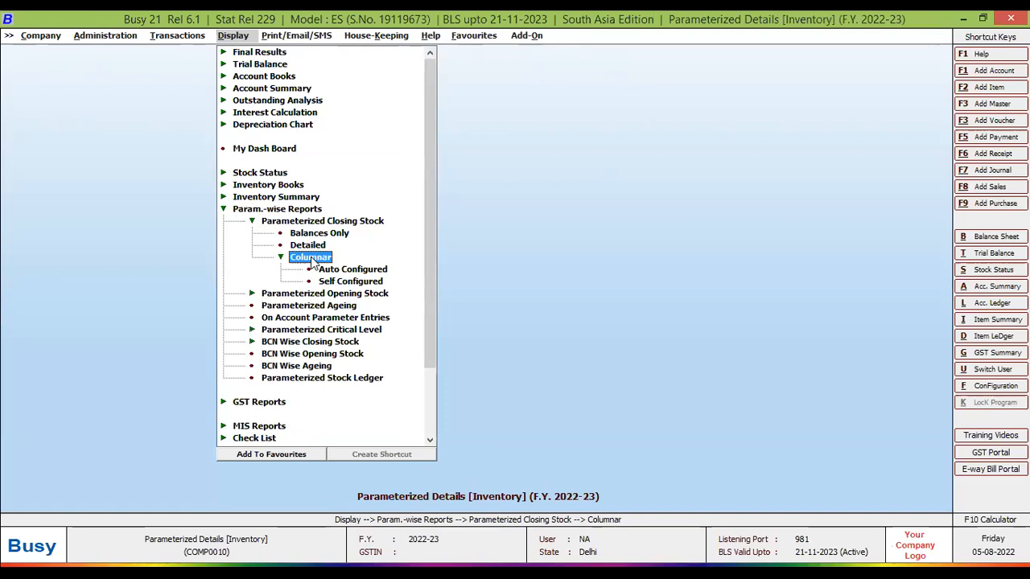
pyautogui.click(321, 245)
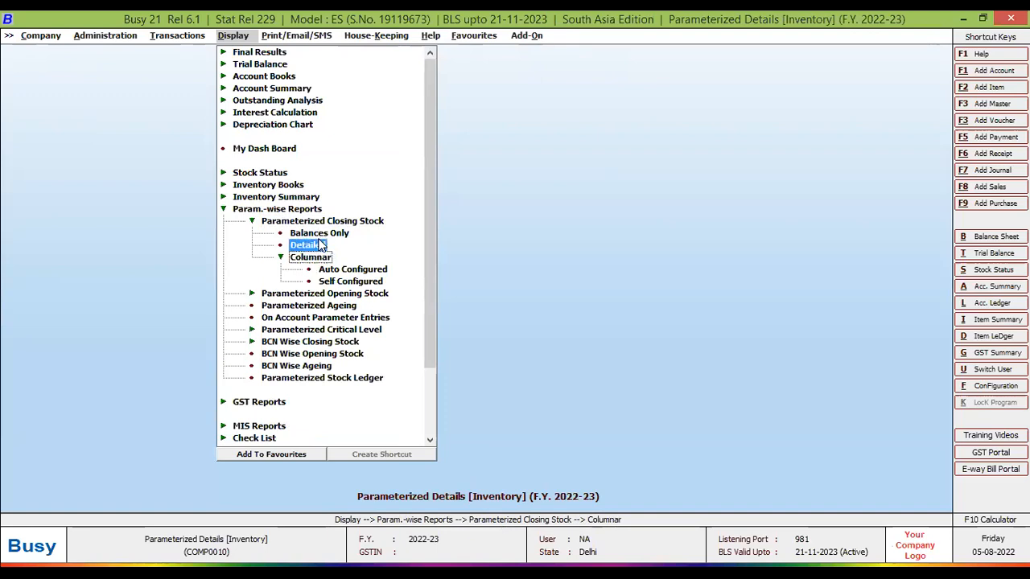
pyautogui.click(321, 245)
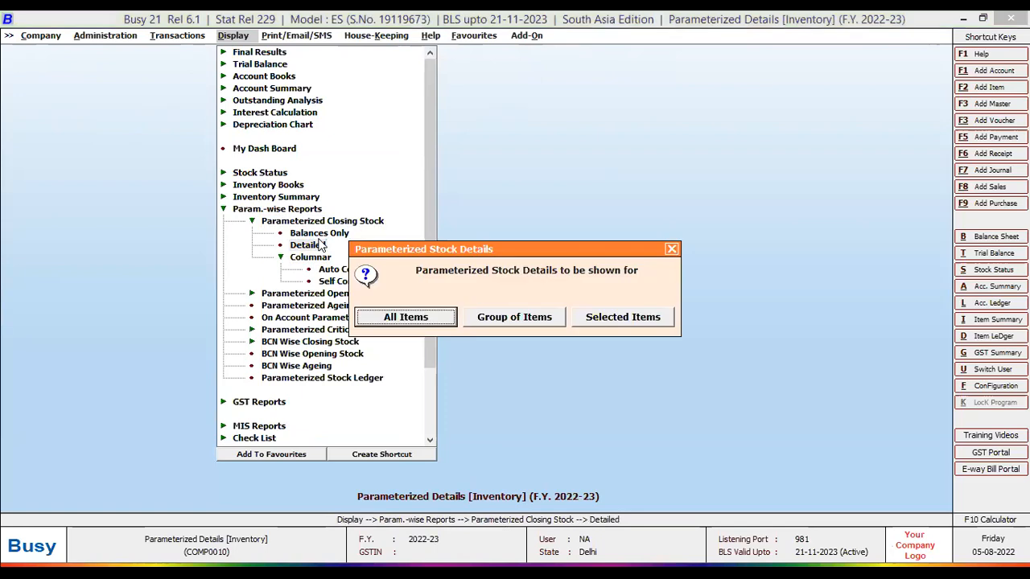
# Step: Generate the detailed parameterized stock report for all items from 01-04-2022 to 04-08-2022, in main units and without parameter values
pyautogui.click(406, 321)
pyautogui.press('Return')
pyautogui.press('Return')
pyautogui.press('Return')
pyautogui.press('Return')
pyautogui.press('Return')
pyautogui.press('Return')
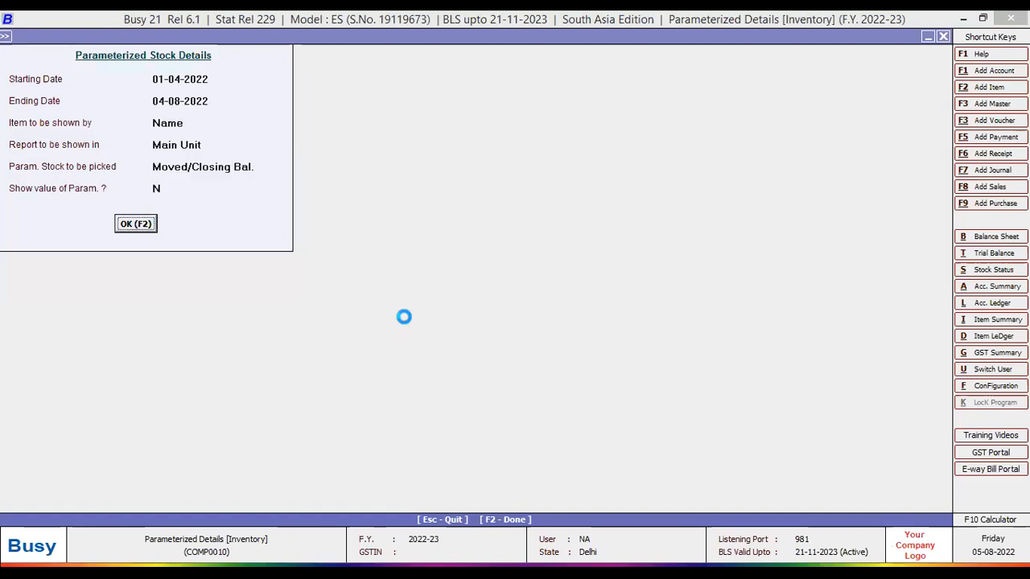
pyautogui.press('F2')
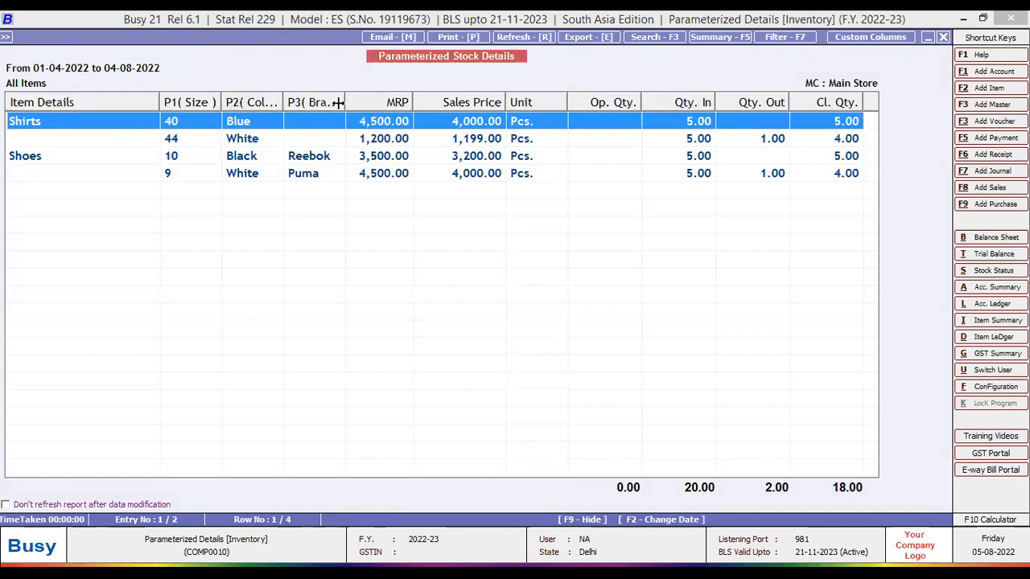
# Step: Widen the Brand column, review the Shoes sizes and the quantity columns, and close the detailed stock report
pyautogui.moveTo(338, 103); pyautogui.dragTo(389, 102)
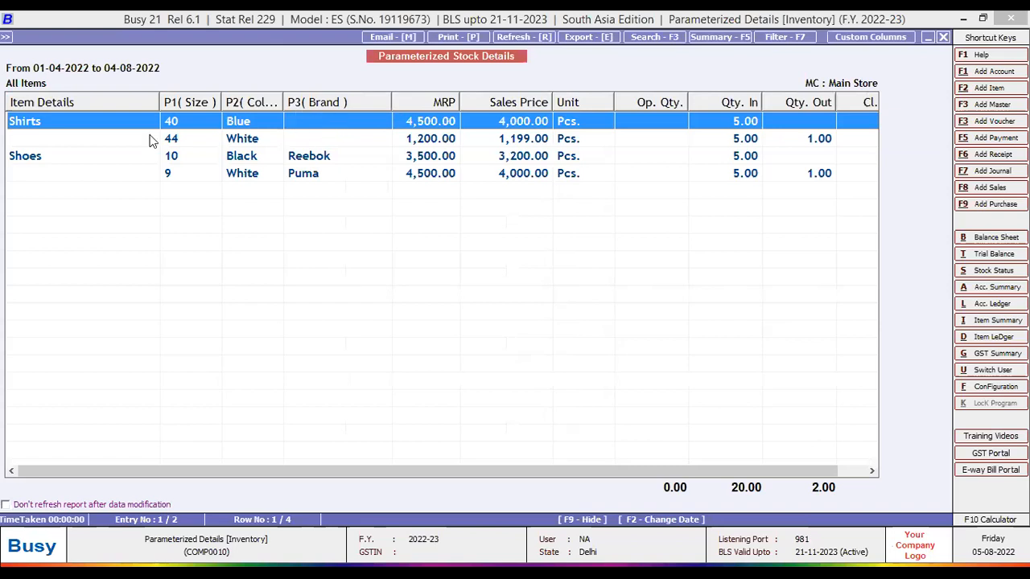
pyautogui.click(62, 154)
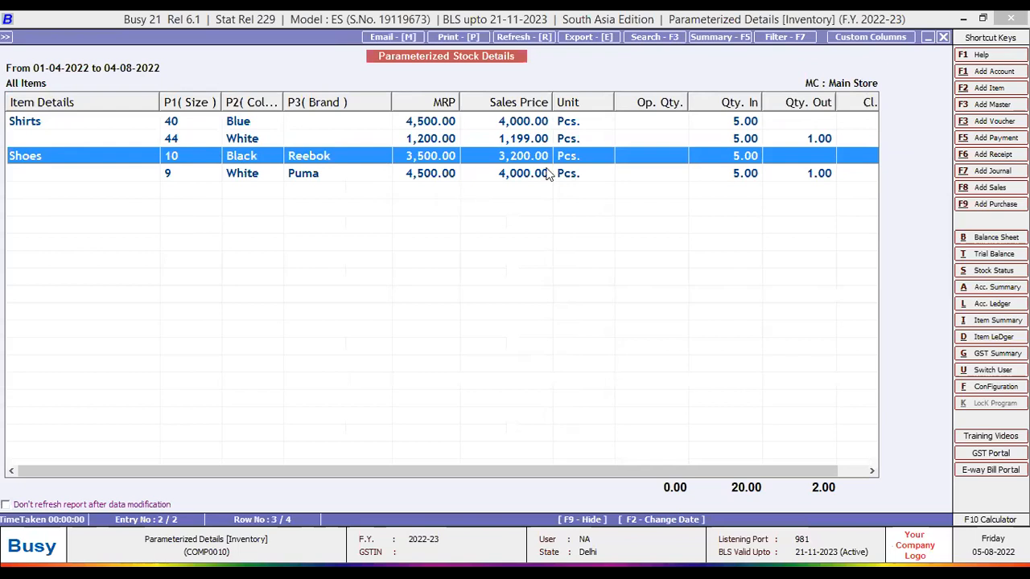
pyautogui.moveTo(567, 469); pyautogui.dragTo(695, 469)
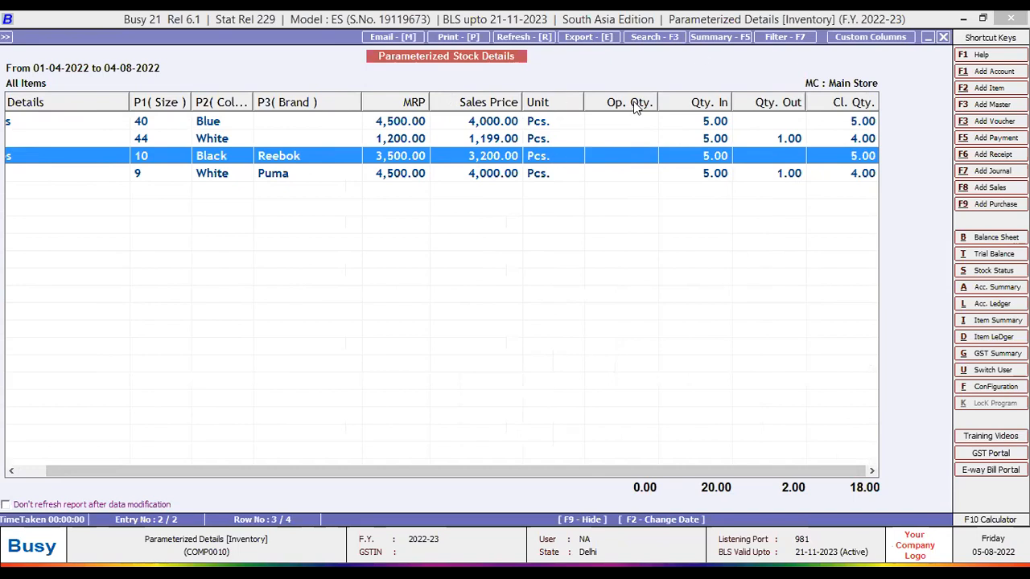
pyautogui.press('Escape')
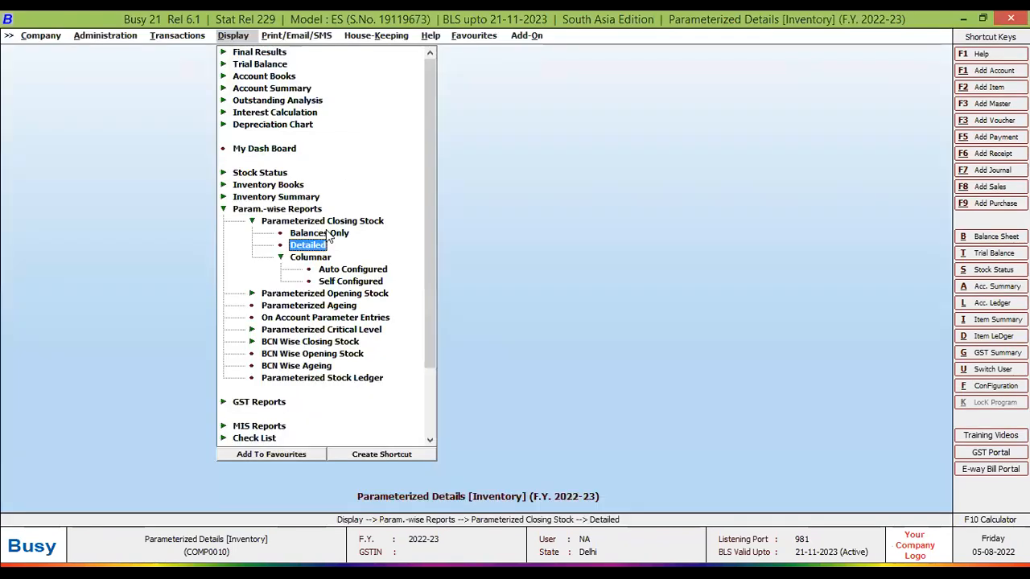
# Step: Generate the Balances Only parameterized closing stock report for all items as on 04-08-2022, with parameter values shown
pyautogui.click(327, 236)
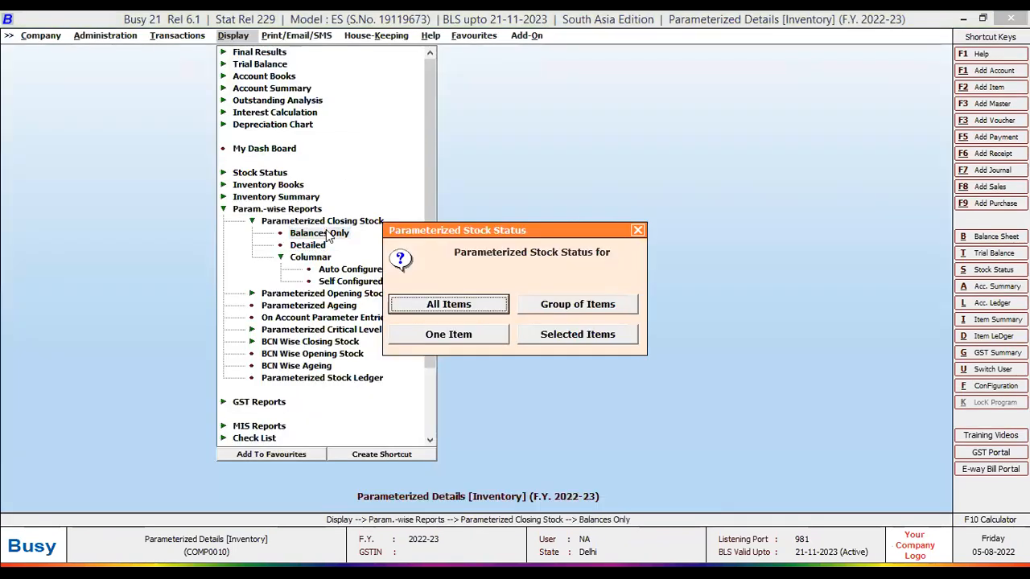
pyautogui.press('Return')
pyautogui.press('Return')
pyautogui.press('Return')
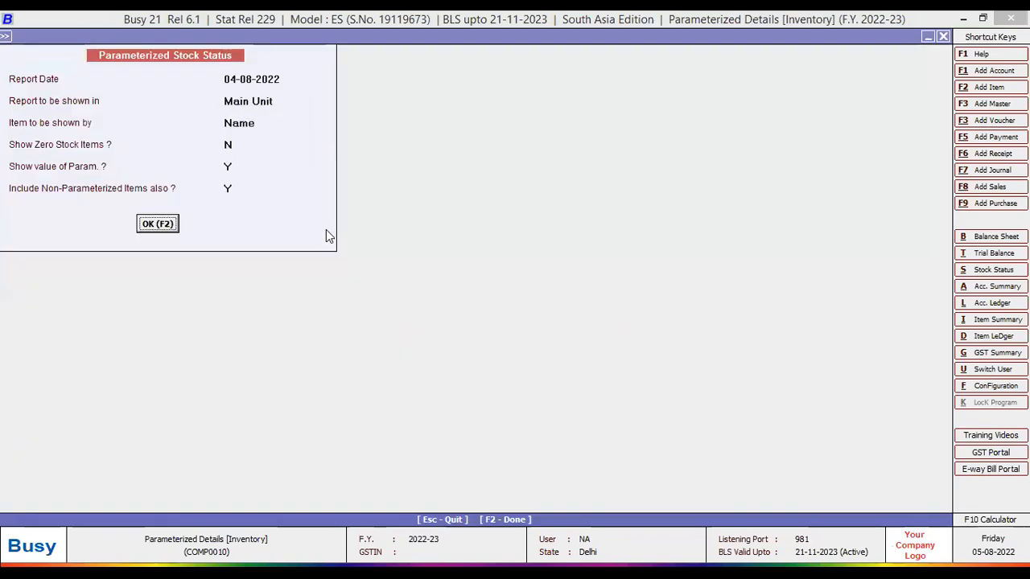
pyautogui.press('Return')
pyautogui.press('F2')
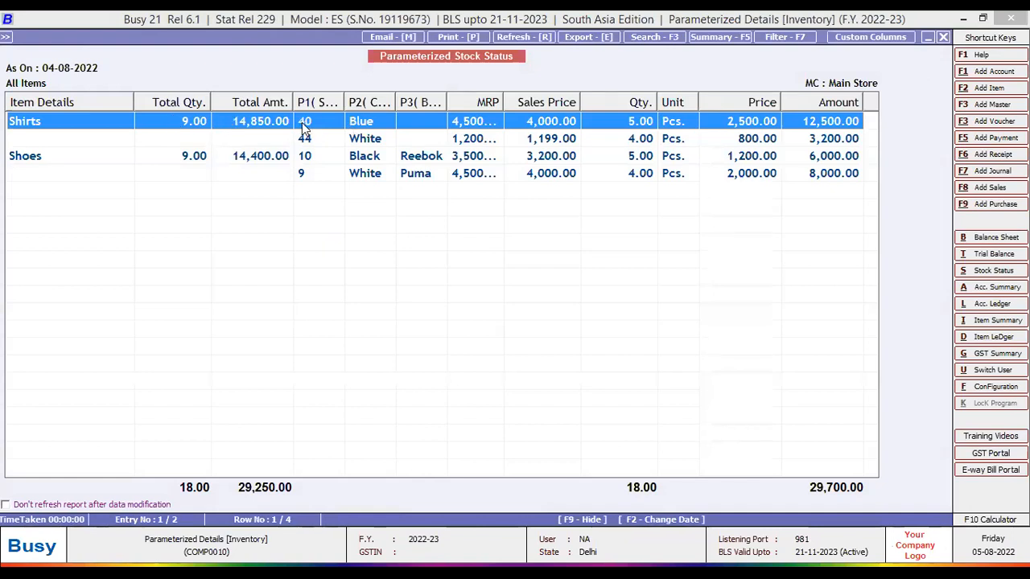
# Step: Widen the Color, Qty. and Size columns of the parameterized stock status report
pyautogui.moveTo(402, 92); pyautogui.dragTo(432, 90)
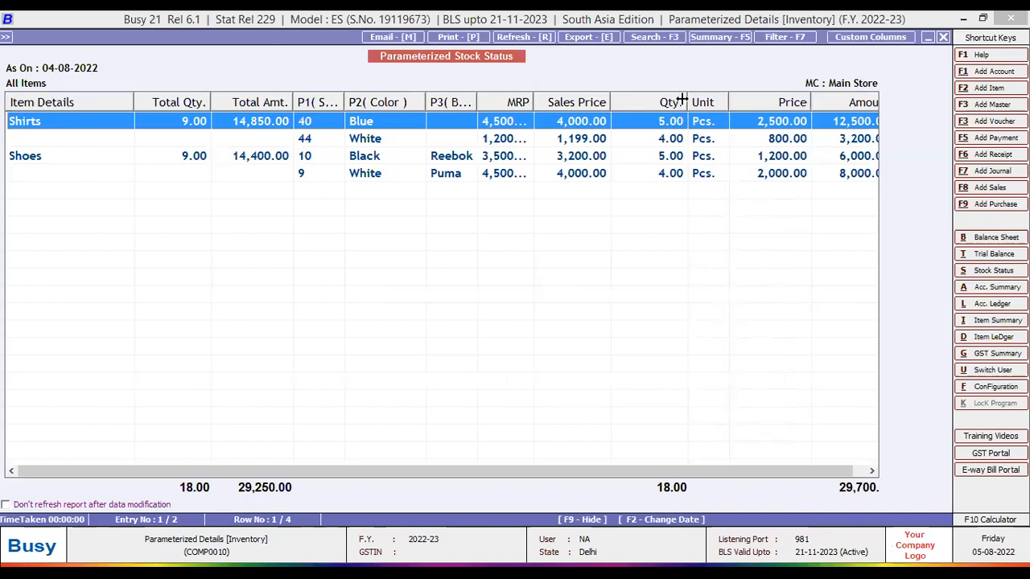
pyautogui.moveTo(681, 98); pyautogui.dragTo(691, 98)
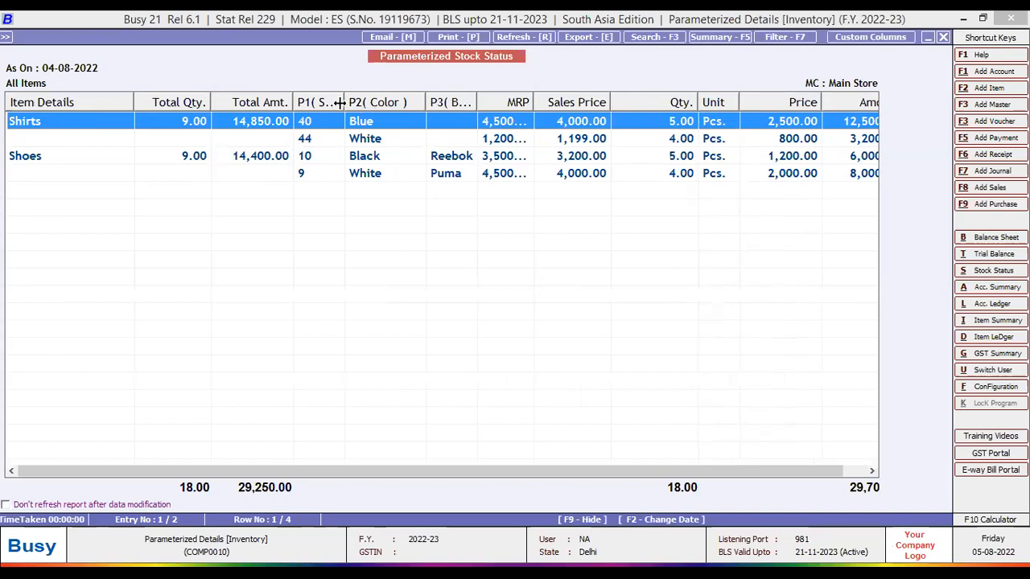
pyautogui.moveTo(340, 103); pyautogui.dragTo(362, 102)
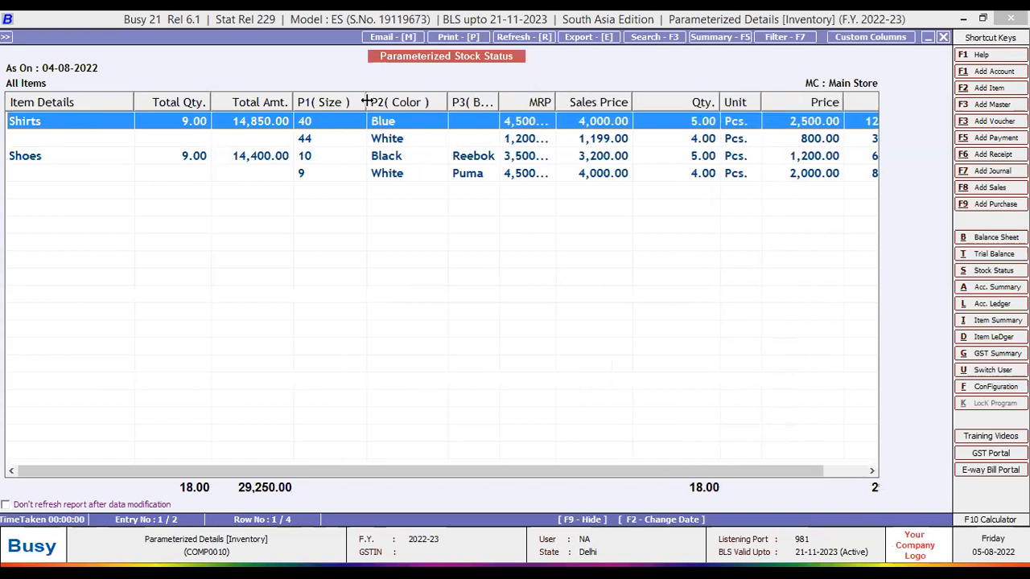
# Step: Compare the Shirts and Shoes total quantities with their size-wise balances and leave the stock status report
pyautogui.click(314, 145)
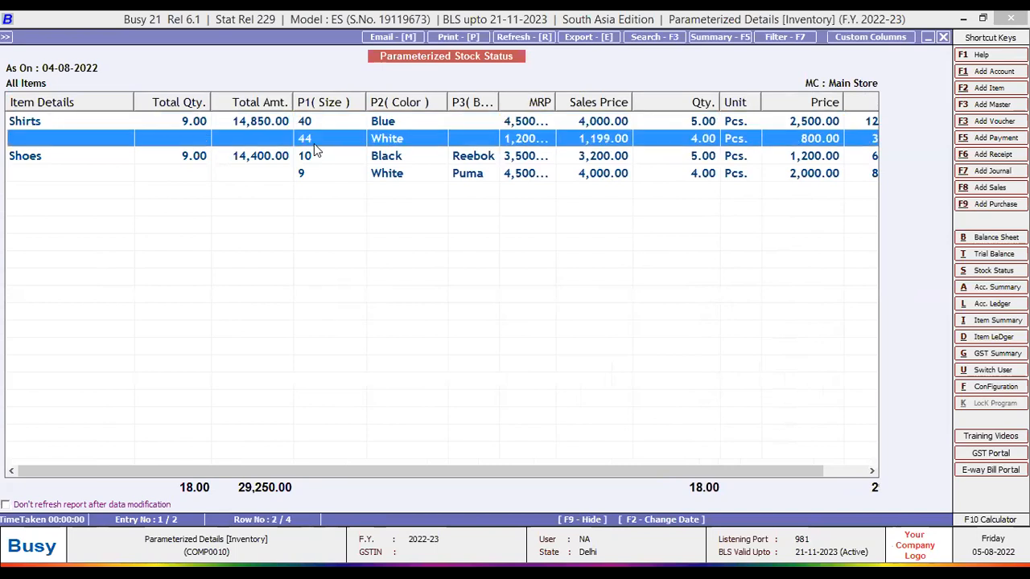
pyautogui.click(183, 122)
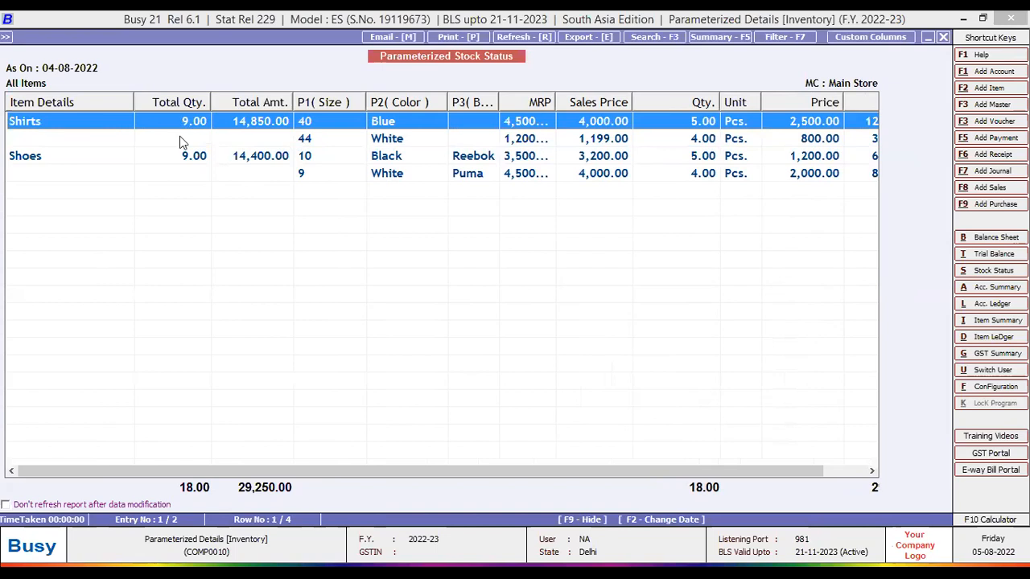
pyautogui.click(176, 160)
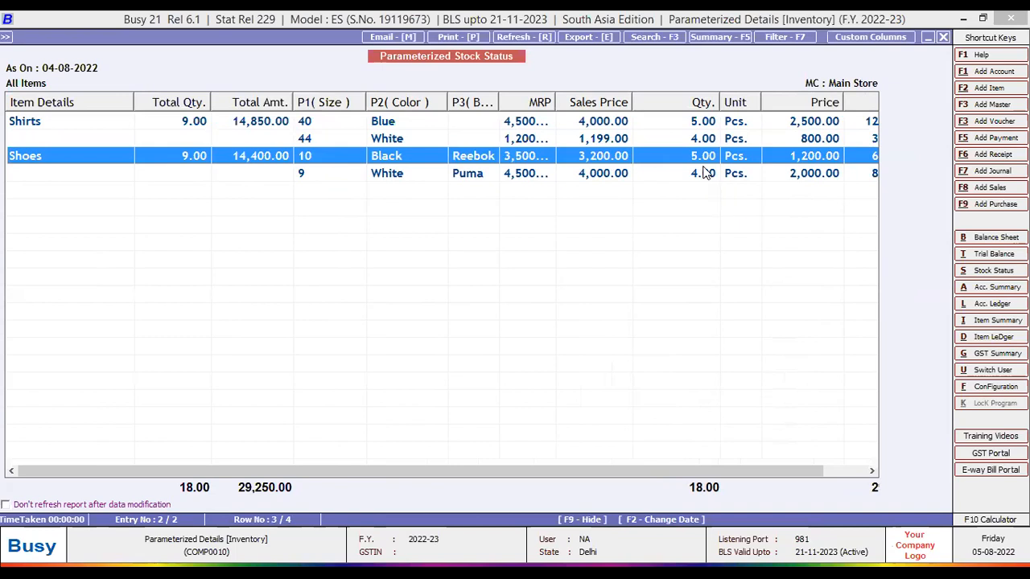
pyautogui.press('Escape')
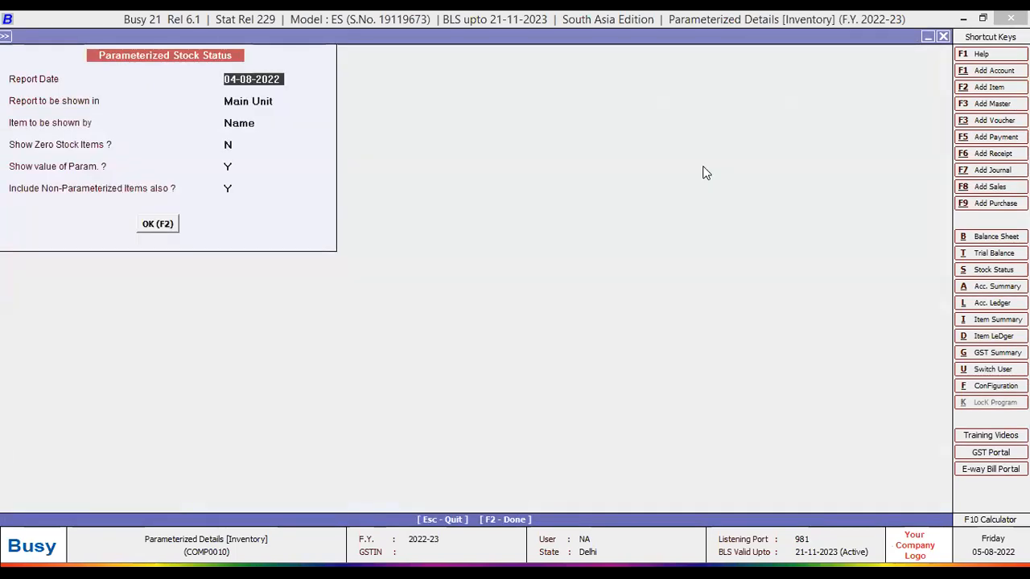
pyautogui.press('Escape')
# Step: Open the Shirts item master for modification
pyautogui.press('Down')
pyautogui.press('Down')
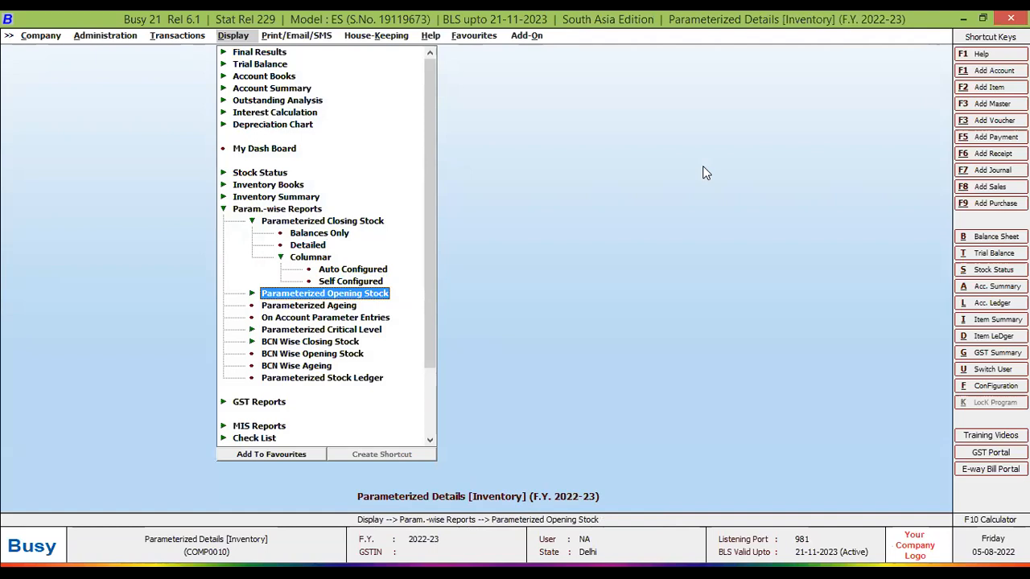
pyautogui.press('Left')
pyautogui.press('Left')
pyautogui.press('Up')
pyautogui.press('Up')
pyautogui.press('Up')
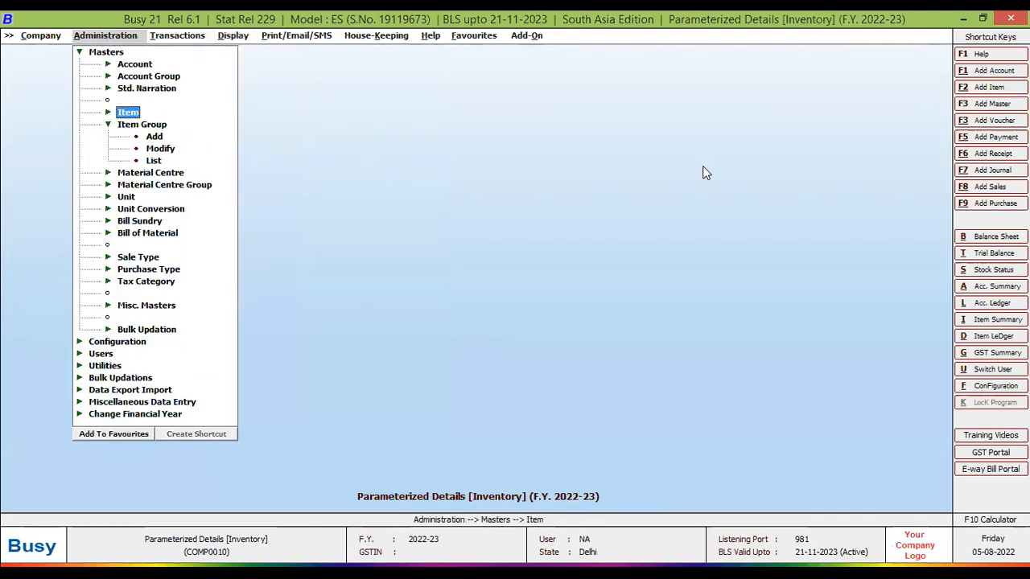
pyautogui.press('Return')
pyautogui.press('Down')
pyautogui.press('Return')
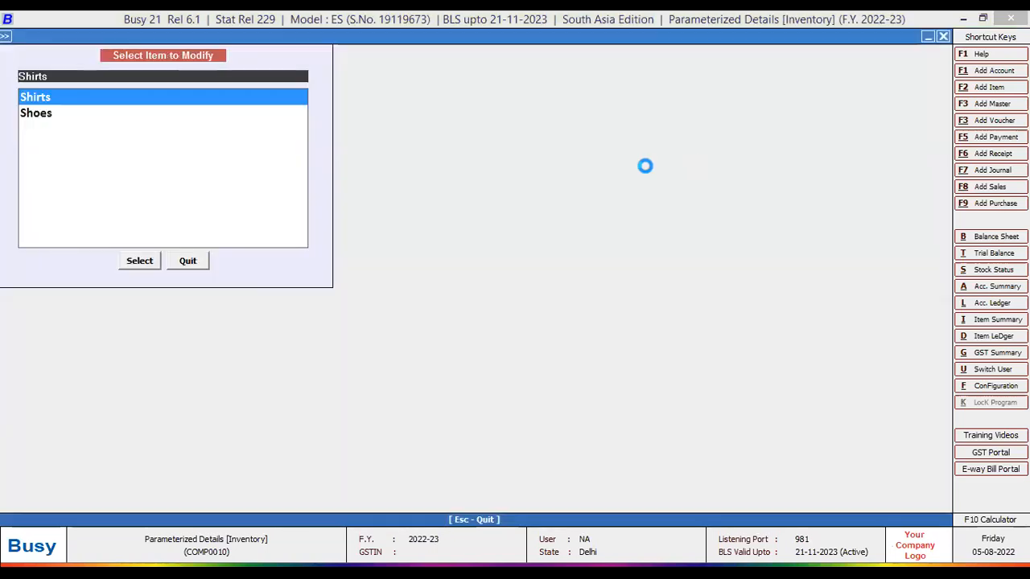
pyautogui.press('Return')
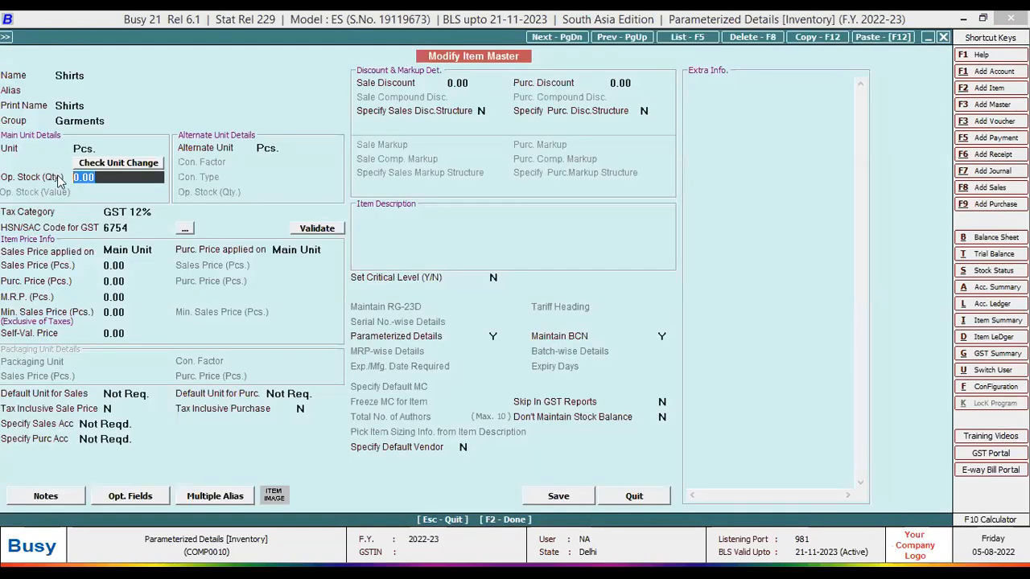
# Step: Set the Shirts opening stock quantity to 10 and assign it to size 38, color Black in the opening balance parameter details
pyautogui.press('Return')
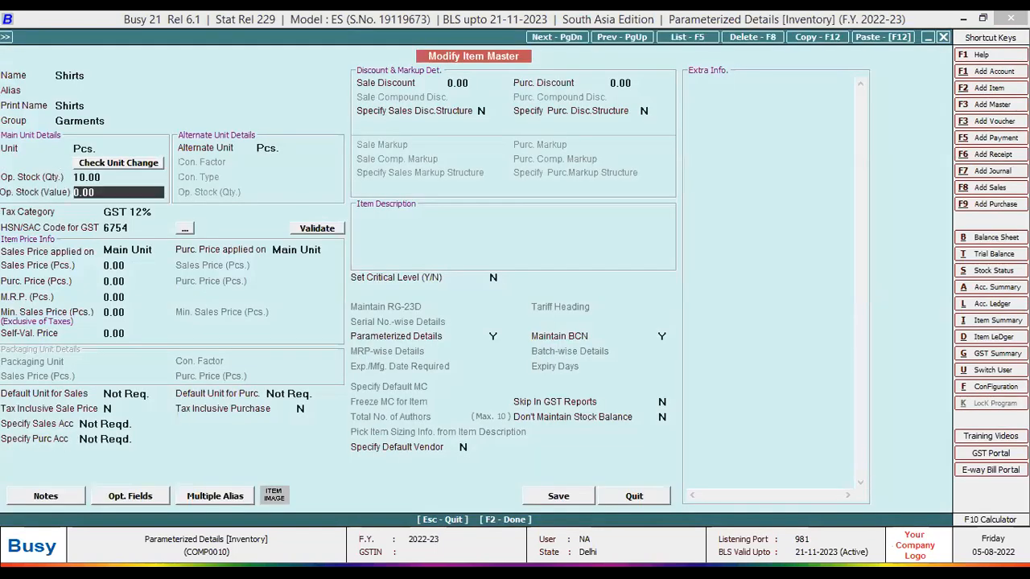
pyautogui.click(563, 496)
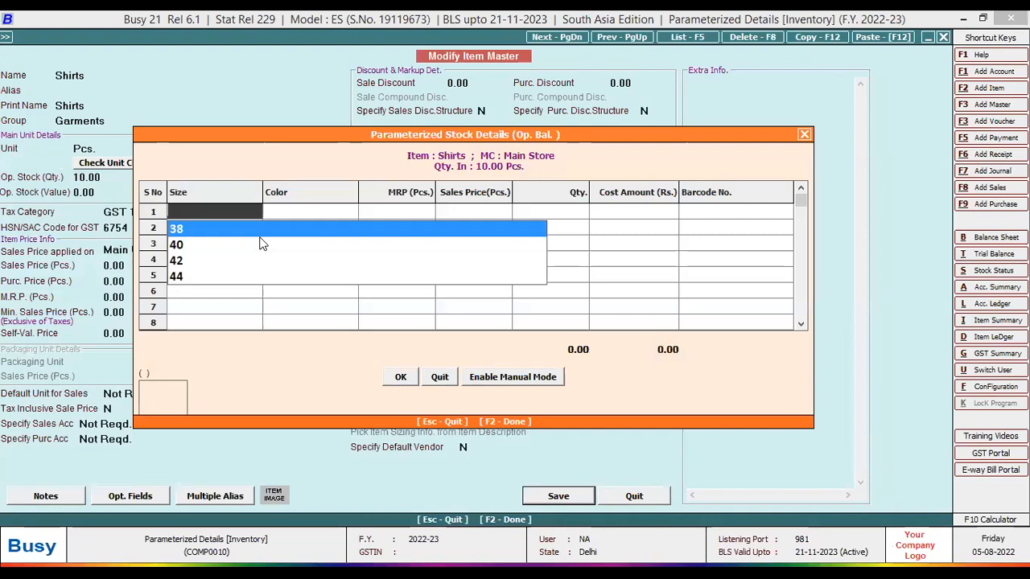
pyautogui.press('Return')
pyautogui.write('Black')
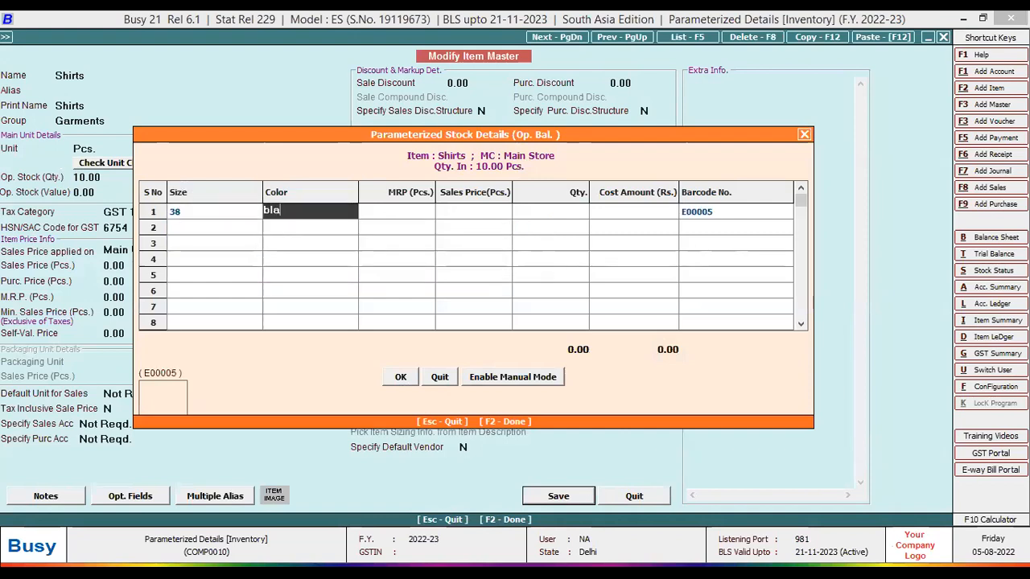
pyautogui.press('Return')
pyautogui.press('Left')
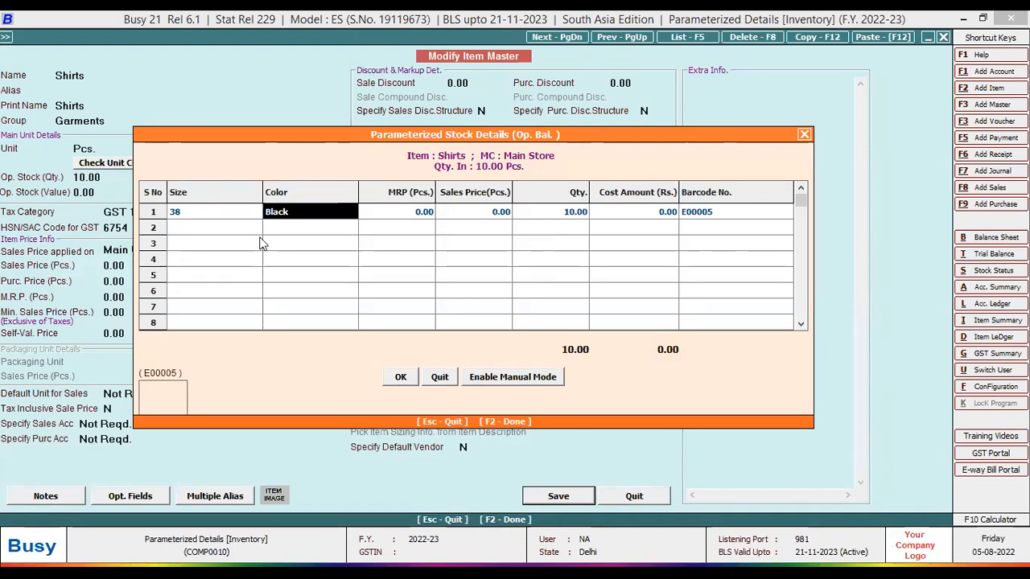
# Step: Set the MRP of the size 38 Black opening stock line to 540
pyautogui.press('Right')
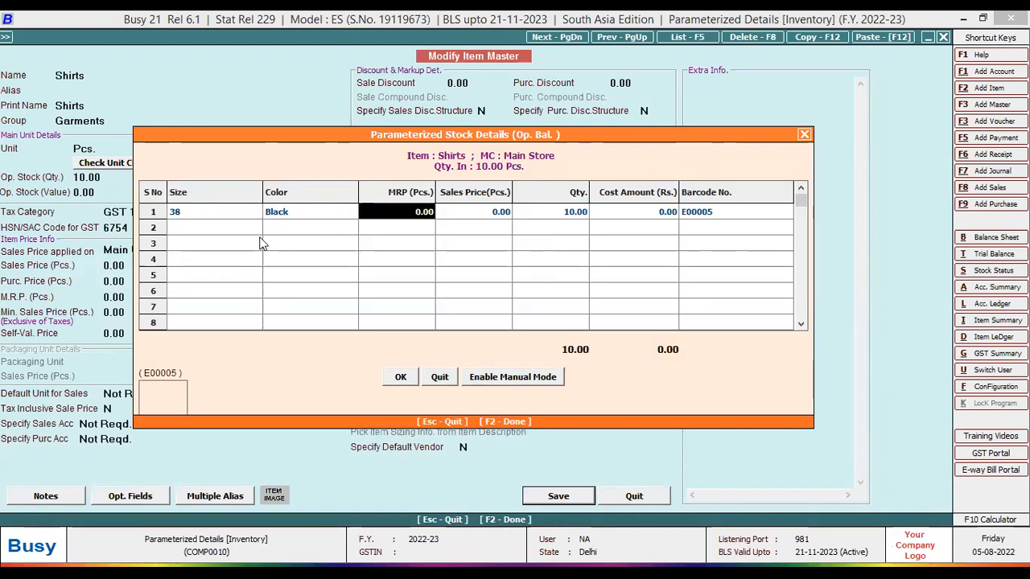
pyautogui.write('150')
pyautogui.press('Return')
pyautogui.press('Left')
pyautogui.write('540')
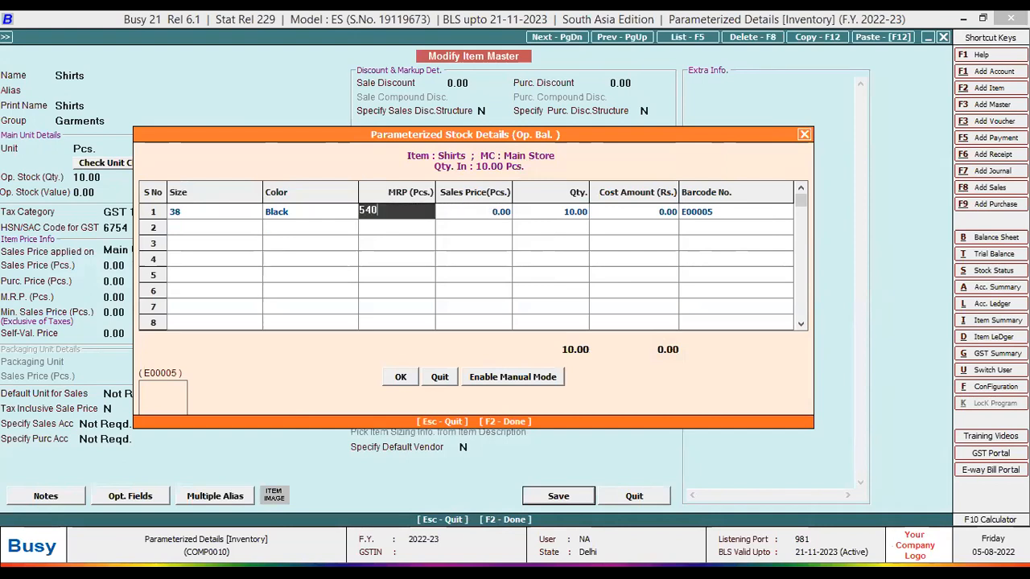
pyautogui.press('Return')
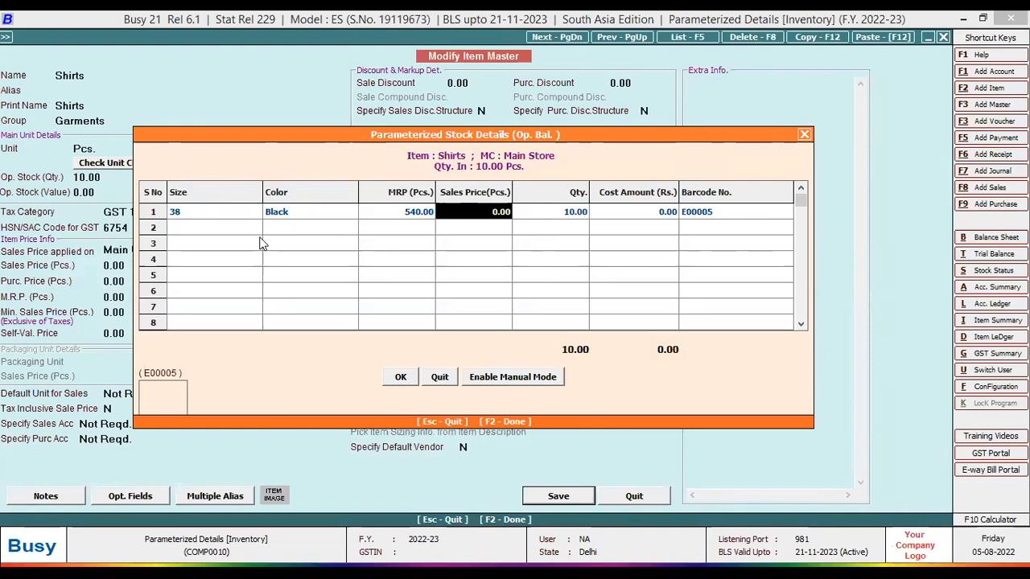
# Step: Set the line's sales price to 489, accept the parameter details and save the Shirts item master
pyautogui.write('489')
pyautogui.press('Return')
pyautogui.press('Return')
pyautogui.press('Return')
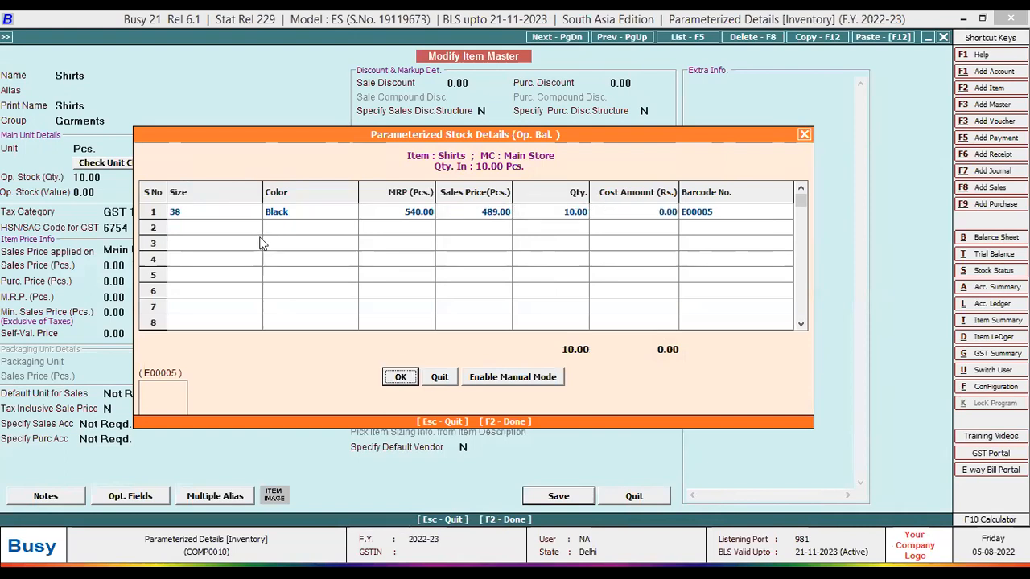
pyautogui.click(401, 377)
pyautogui.press('F2')
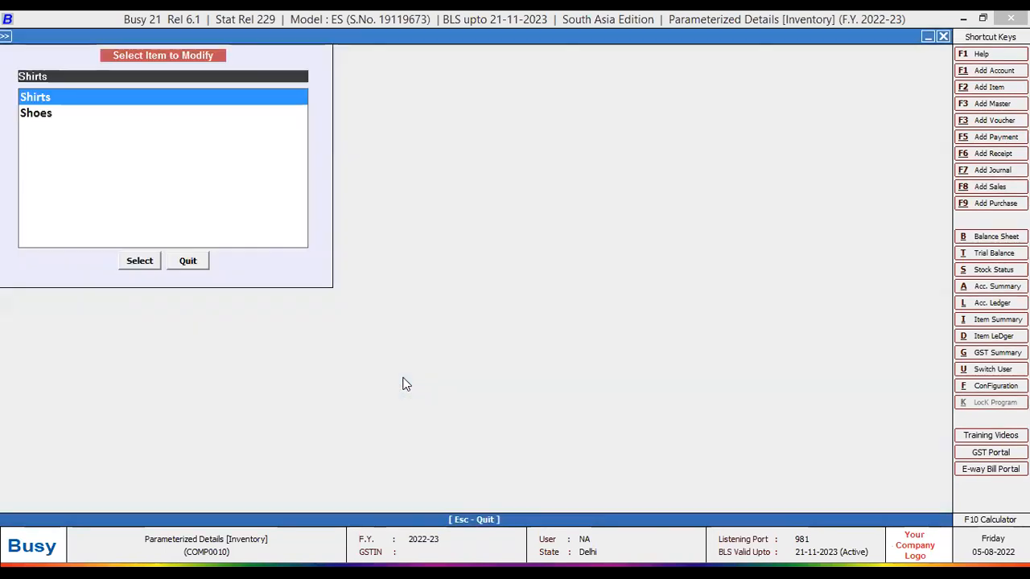
# Step: Leave the item selection, view the parameterized opening stock balances report for all items as on 01-04-2022, and close it
pyautogui.click(187, 261)
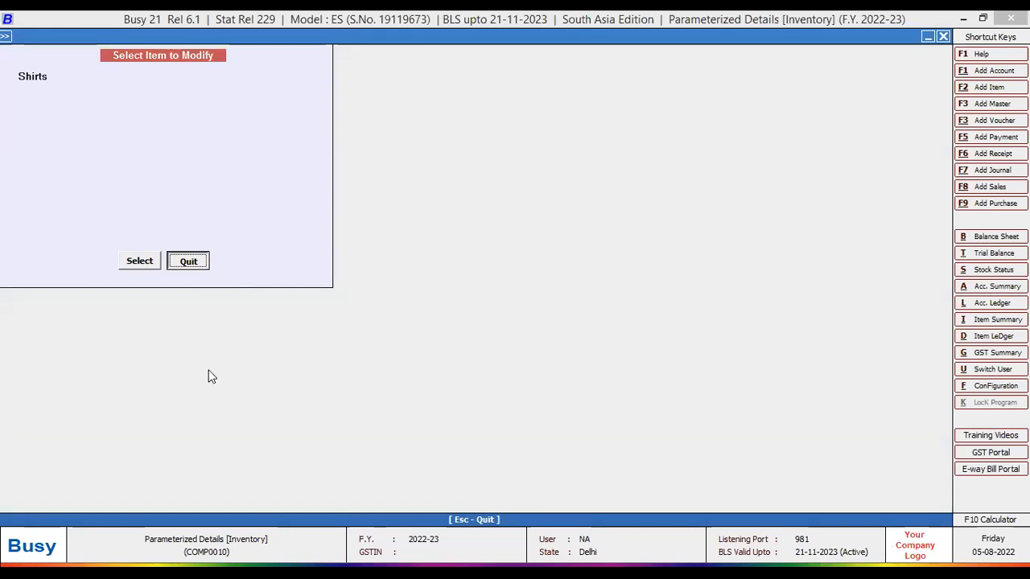
pyautogui.press('Right')
pyautogui.press('Right')
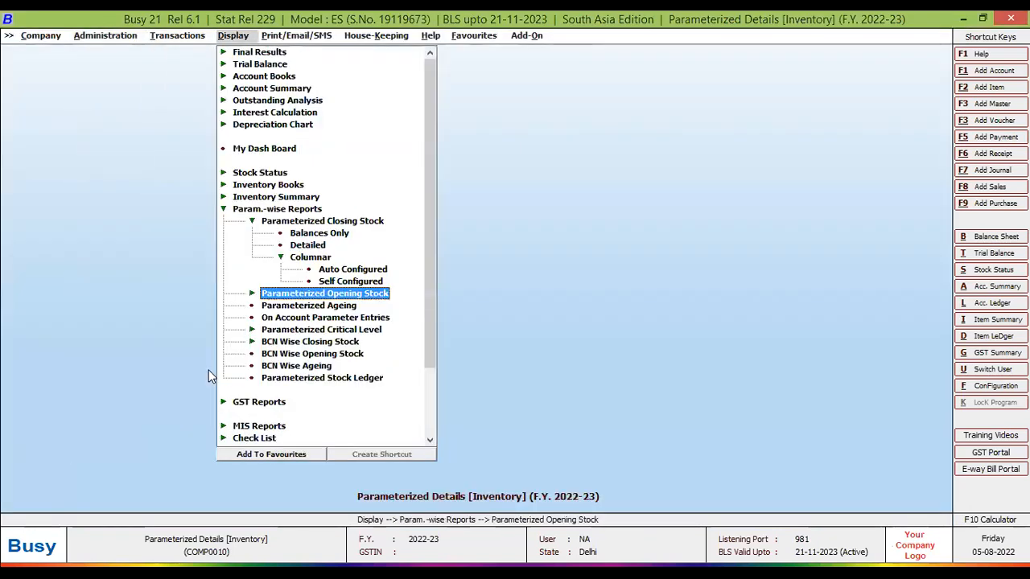
pyautogui.press('Right')
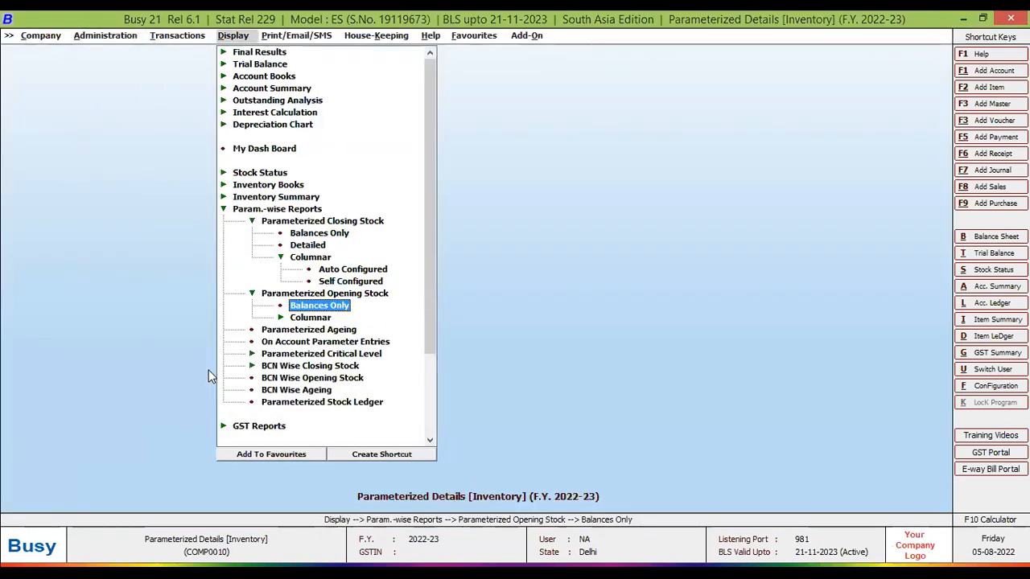
pyautogui.press('Return')
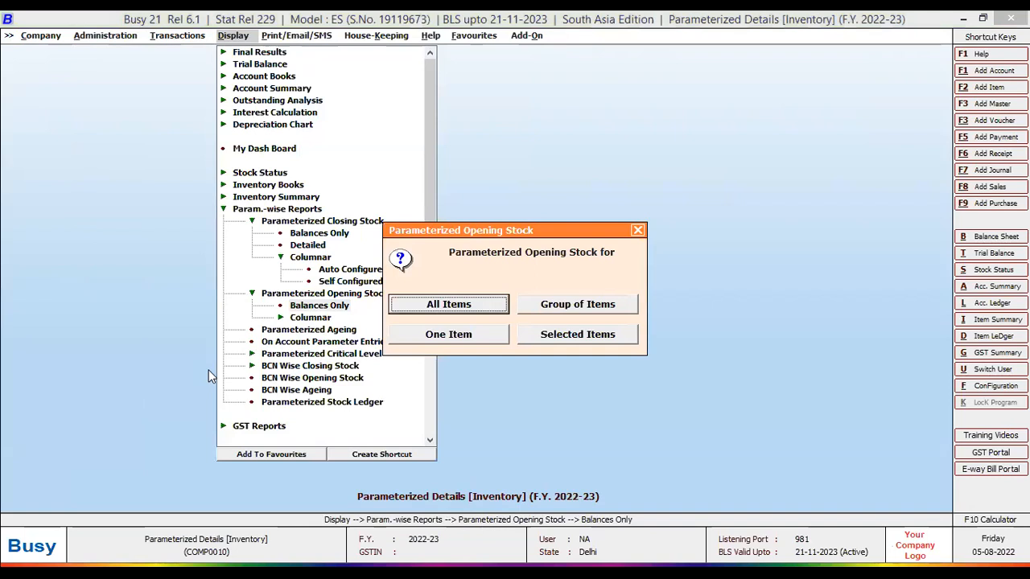
pyautogui.press('Return')
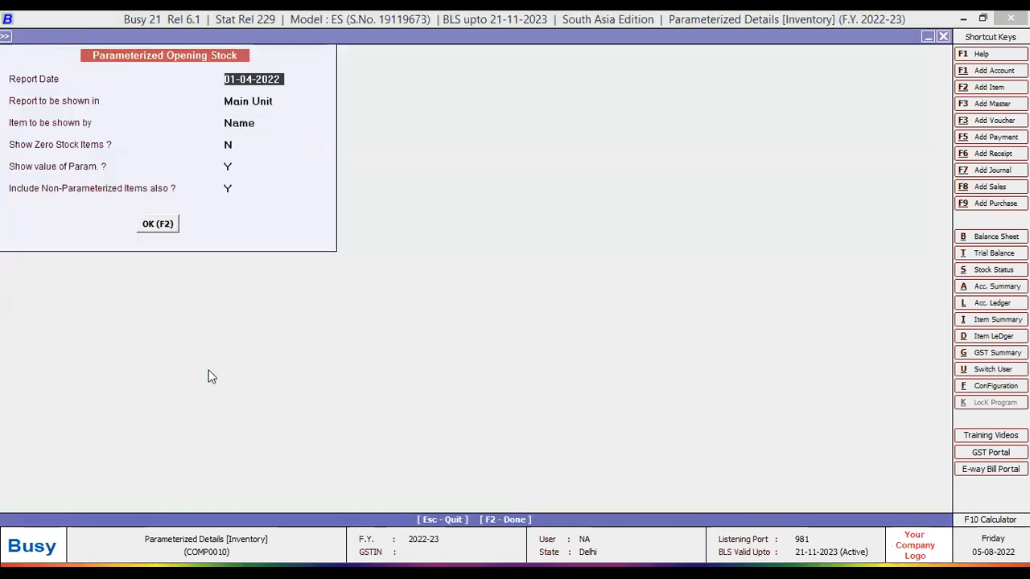
pyautogui.press('F2')
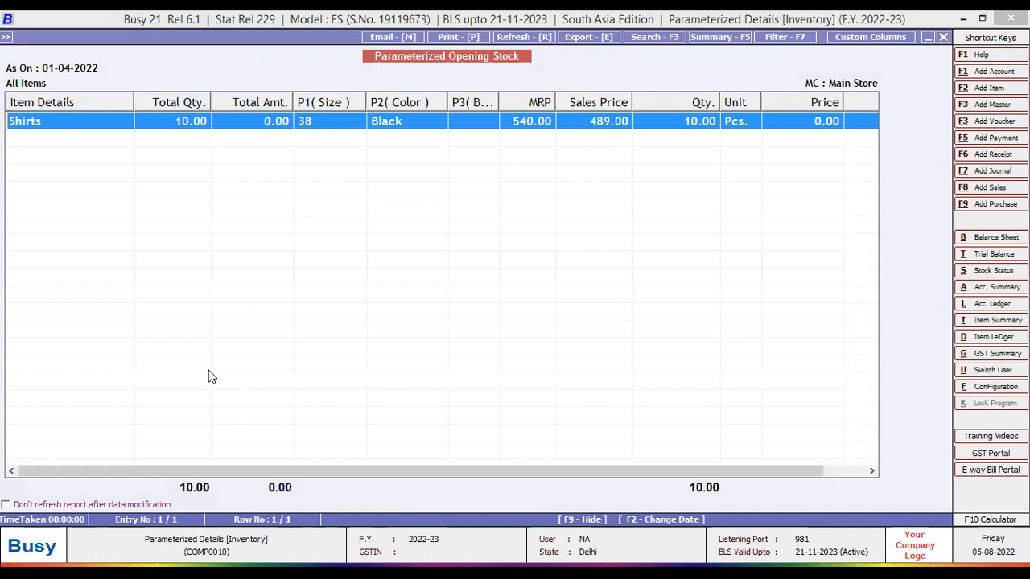
pyautogui.press('Escape')
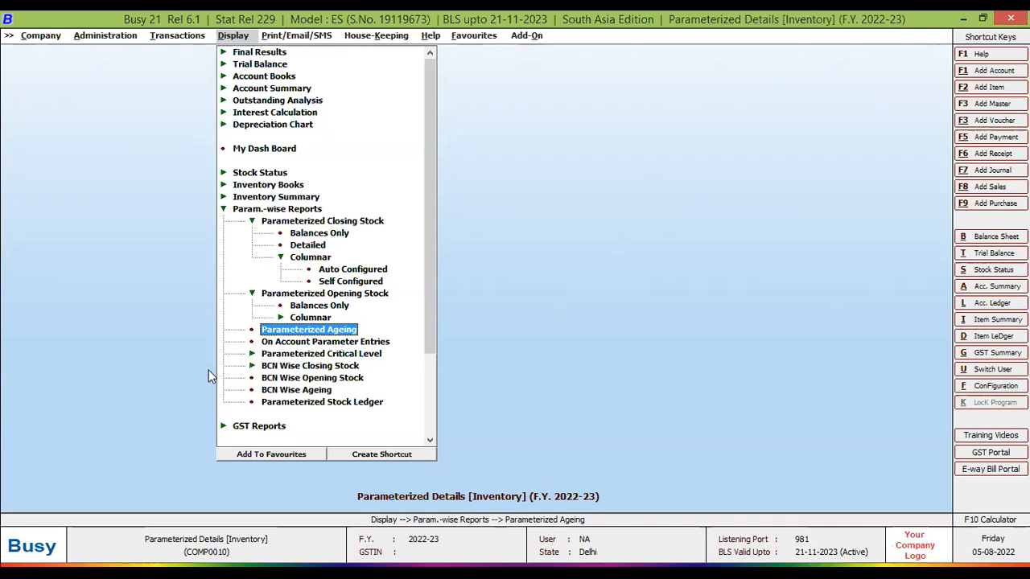
# Step: View sales voucher 1 of the POS series dated 04-08-2022 and close it without changes
pyautogui.press('Left')
pyautogui.press('Down')
pyautogui.press('Down')
pyautogui.press('Down')
pyautogui.press('Return')
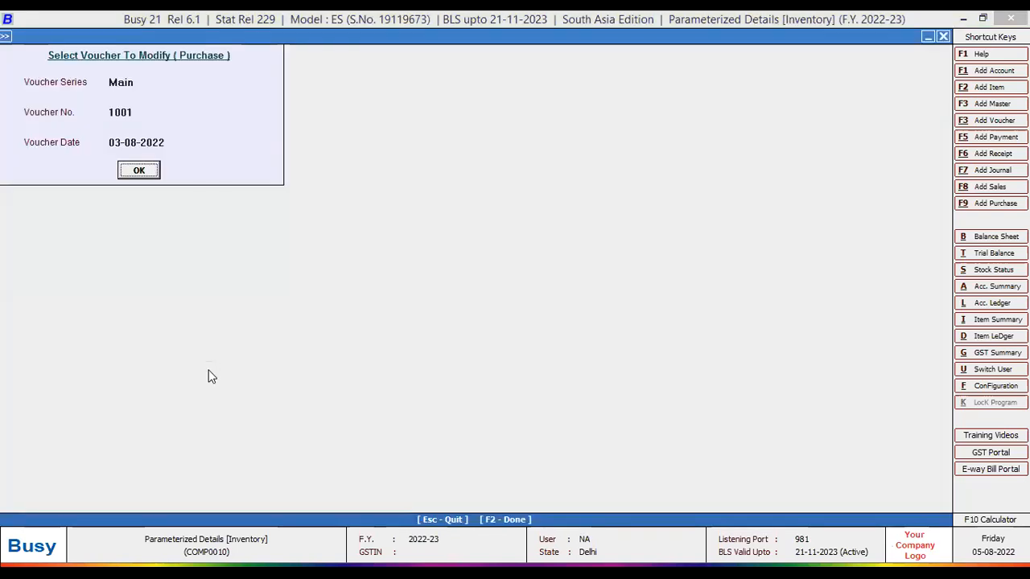
pyautogui.press('Escape')
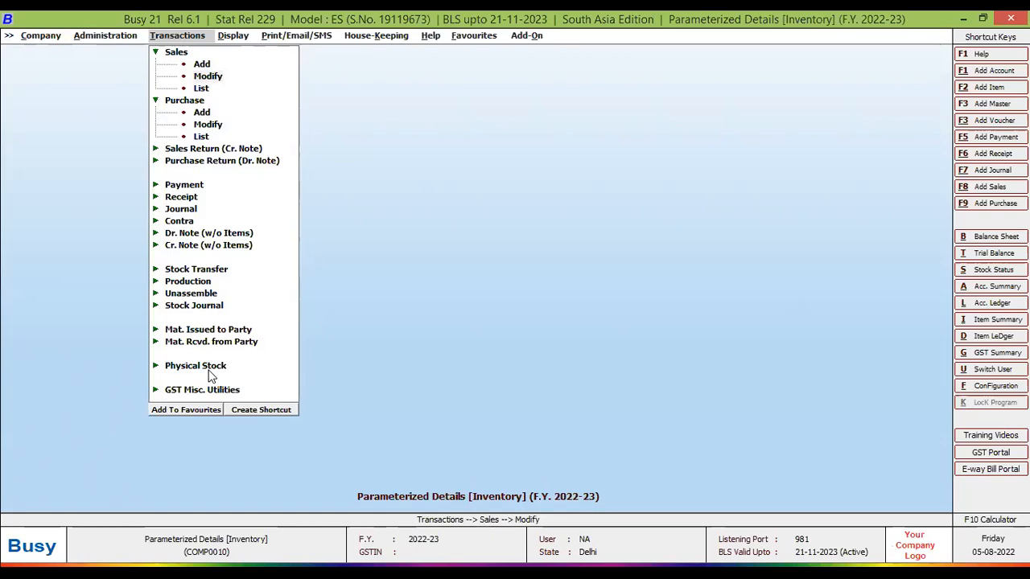
pyautogui.press('Return')
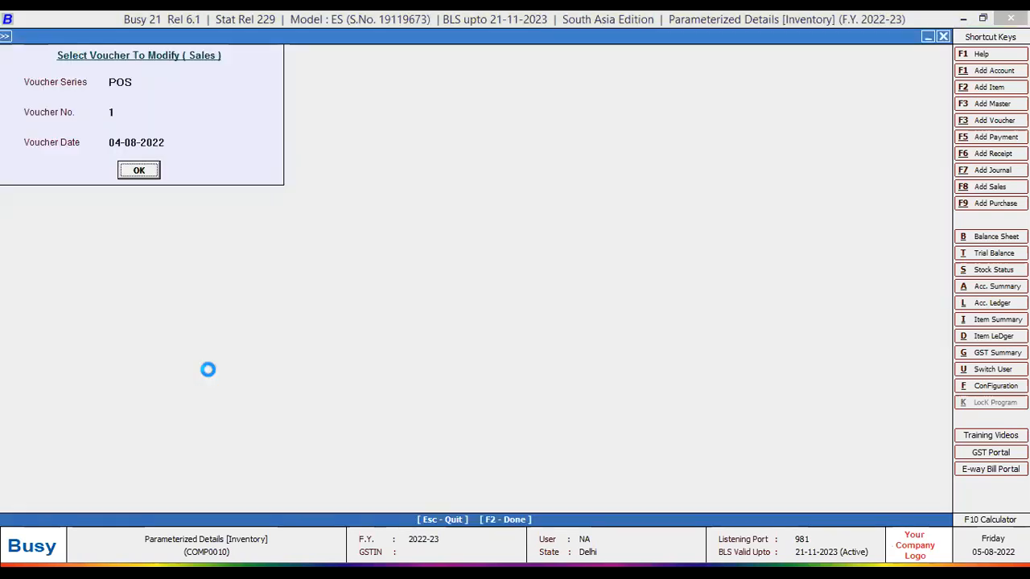
pyautogui.press('Return')
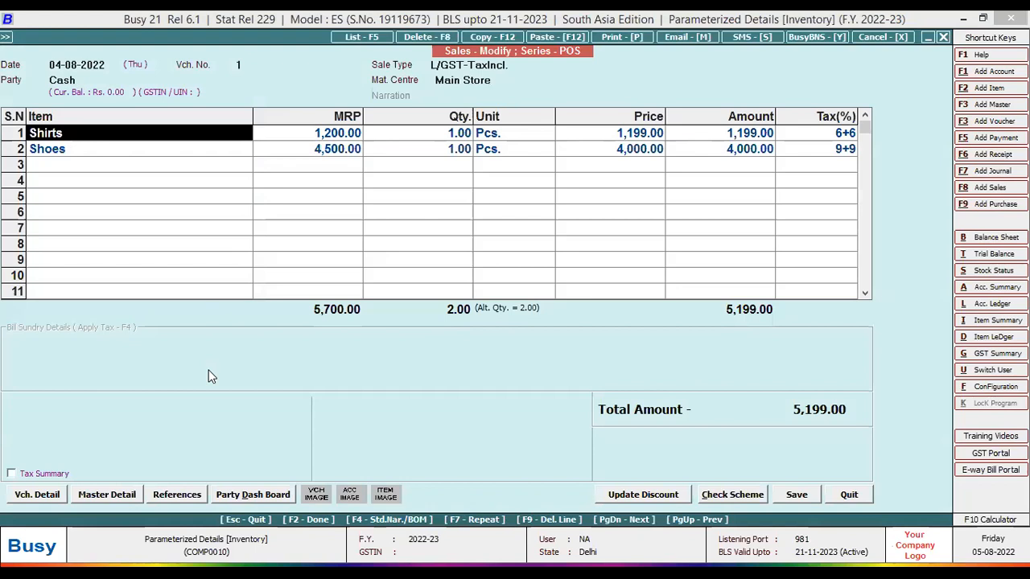
pyautogui.press('Escape')
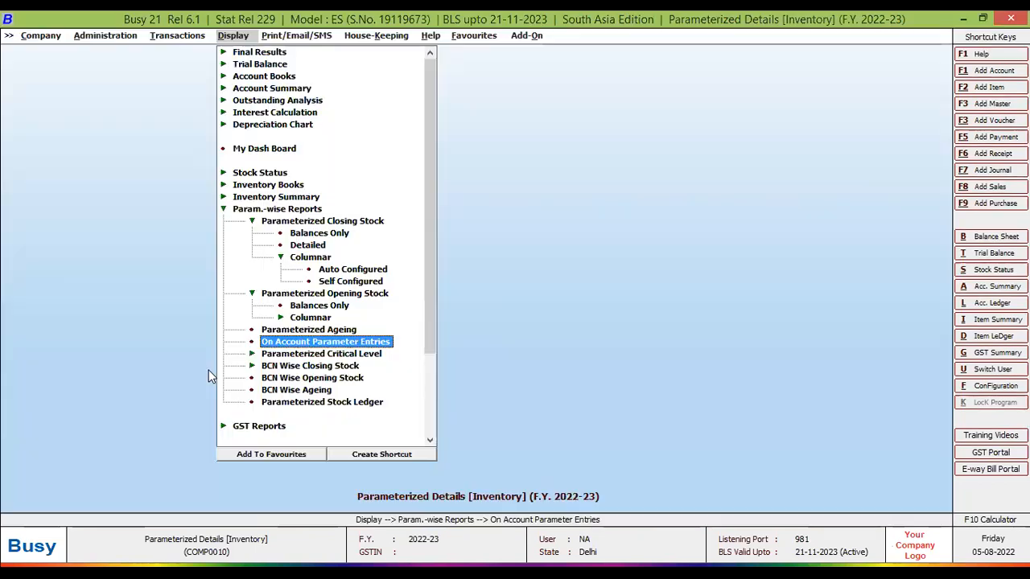
# Step: Generate the parameterized stock ageing analysis for all items from 01-04-2022 to 04-08-2022 in main units
pyautogui.press('Up')
pyautogui.press('Return')
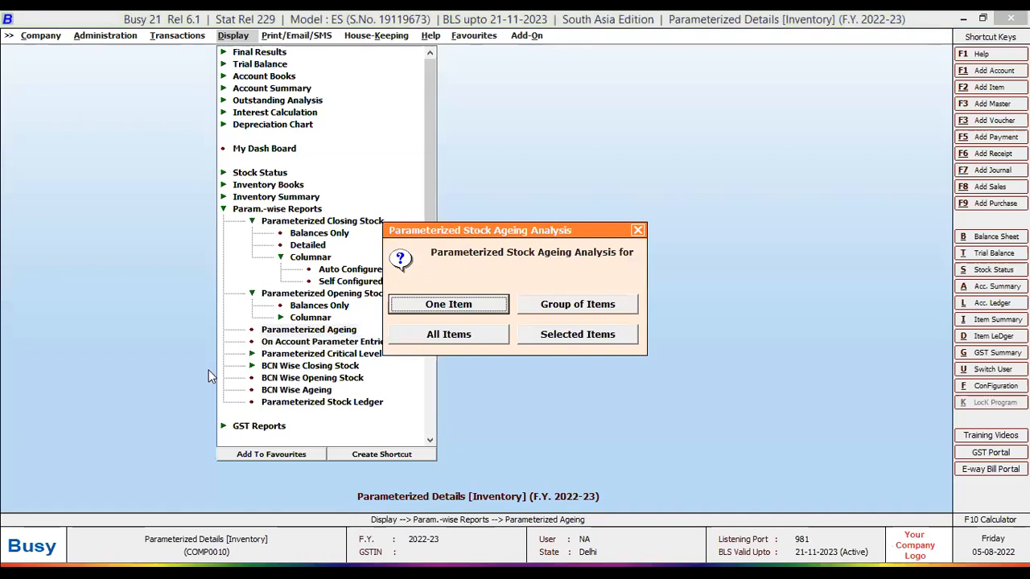
pyautogui.press('Down')
pyautogui.press('Return')
pyautogui.press('Return')
pyautogui.press('Return')
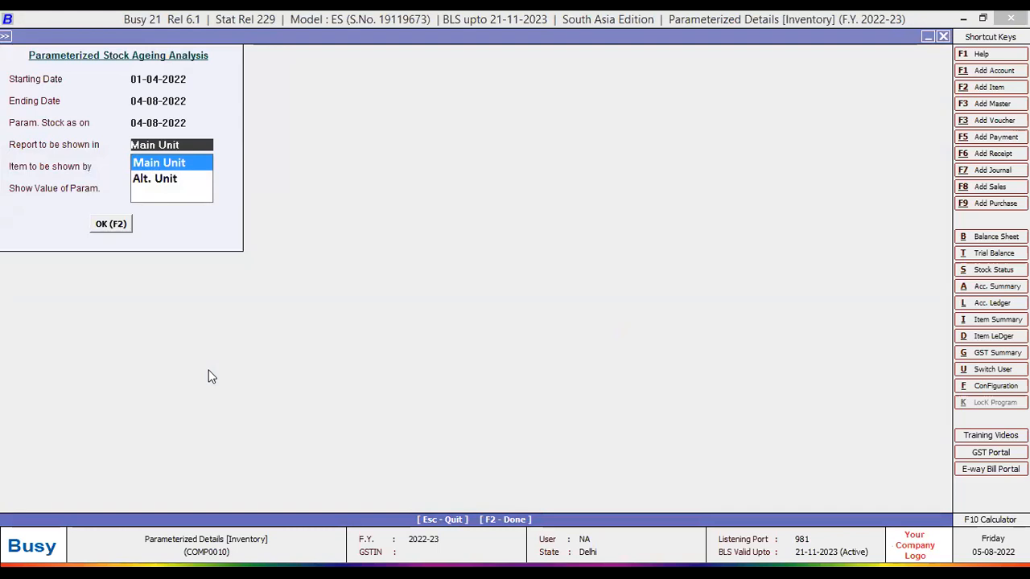
pyautogui.press('Return')
pyautogui.press('Return')
pyautogui.press('Return')
pyautogui.press('Return')
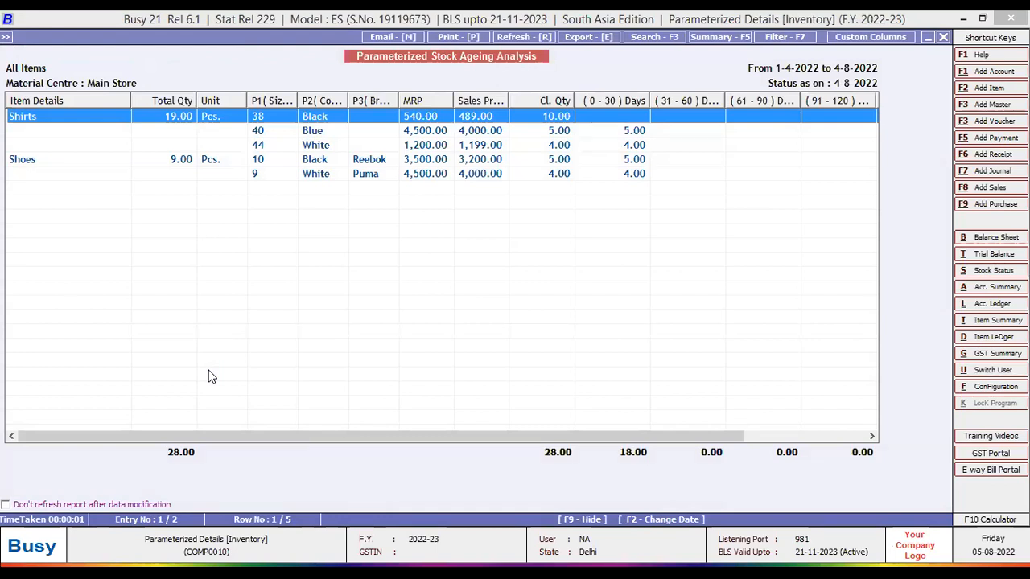
pyautogui.press('Escape')
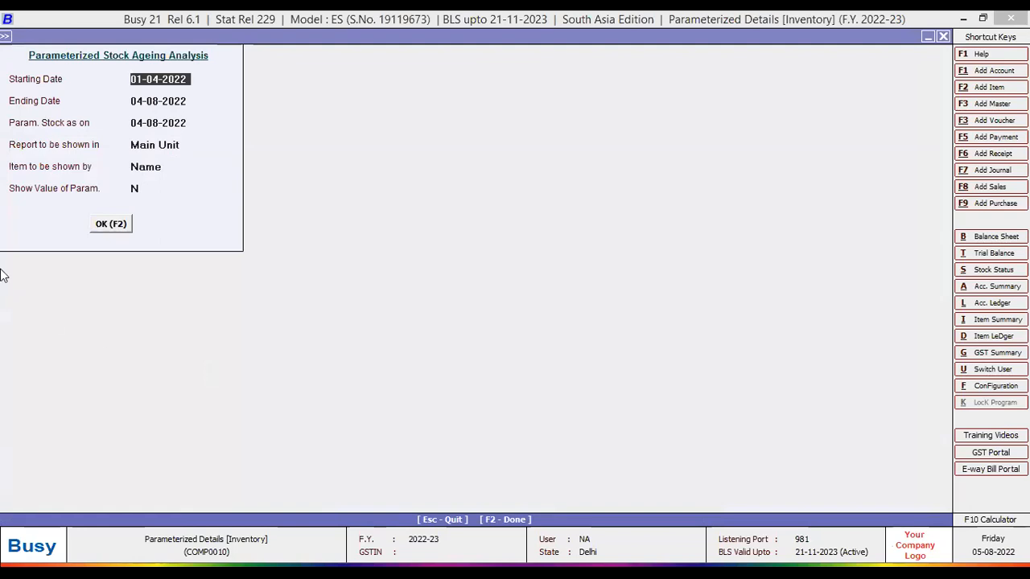
# Step: Run the stock ageing analysis again with the parameterized stock date at 04-08-2022, and close the report
pyautogui.click(148, 123)
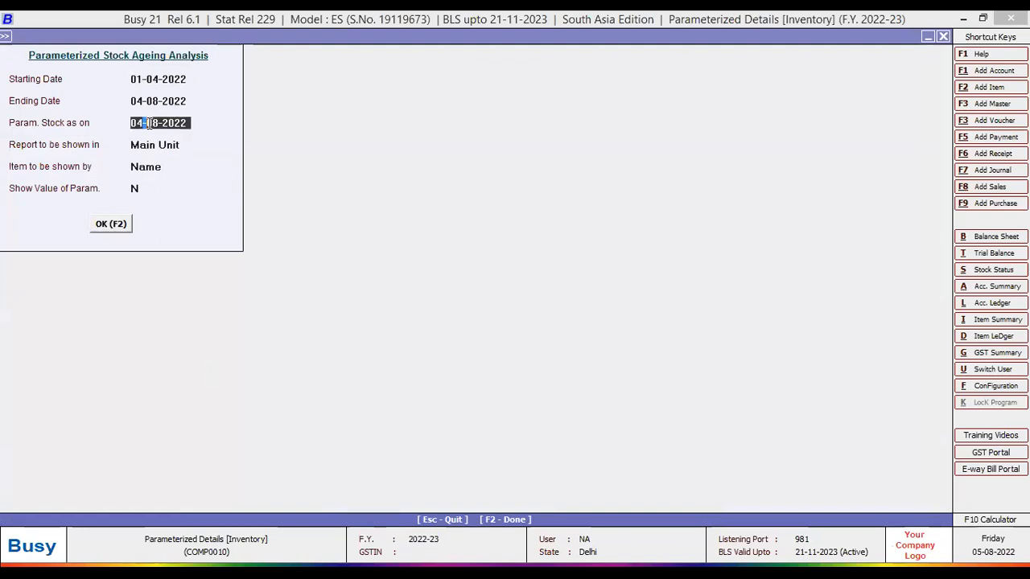
pyautogui.click(129, 226)
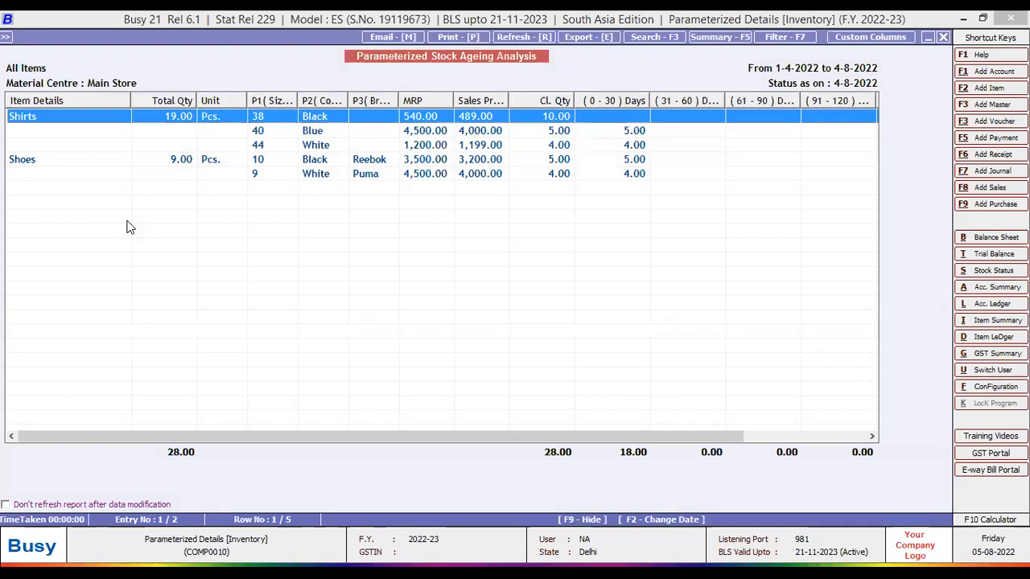
pyautogui.press('Escape')
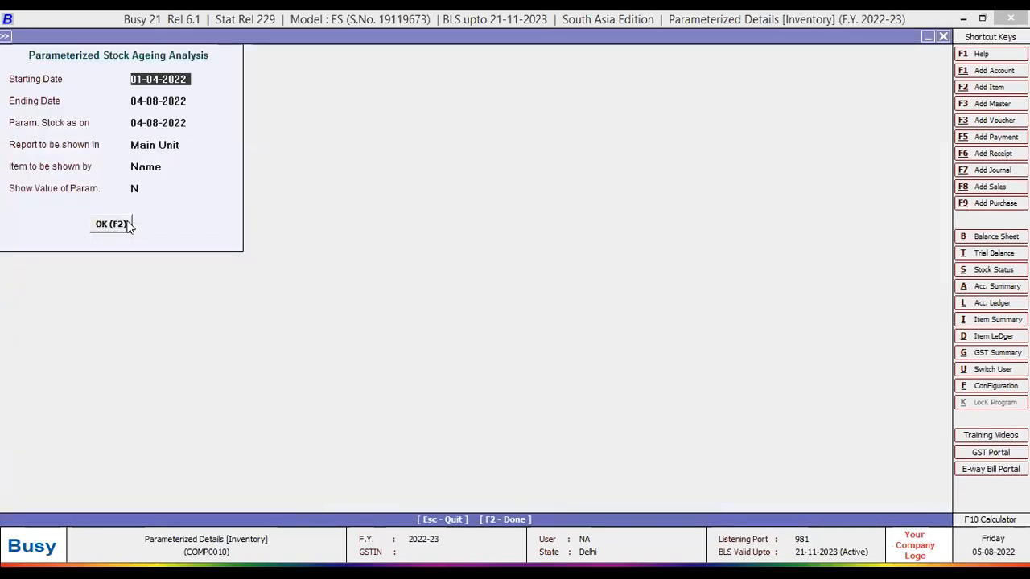
pyautogui.press('Escape')
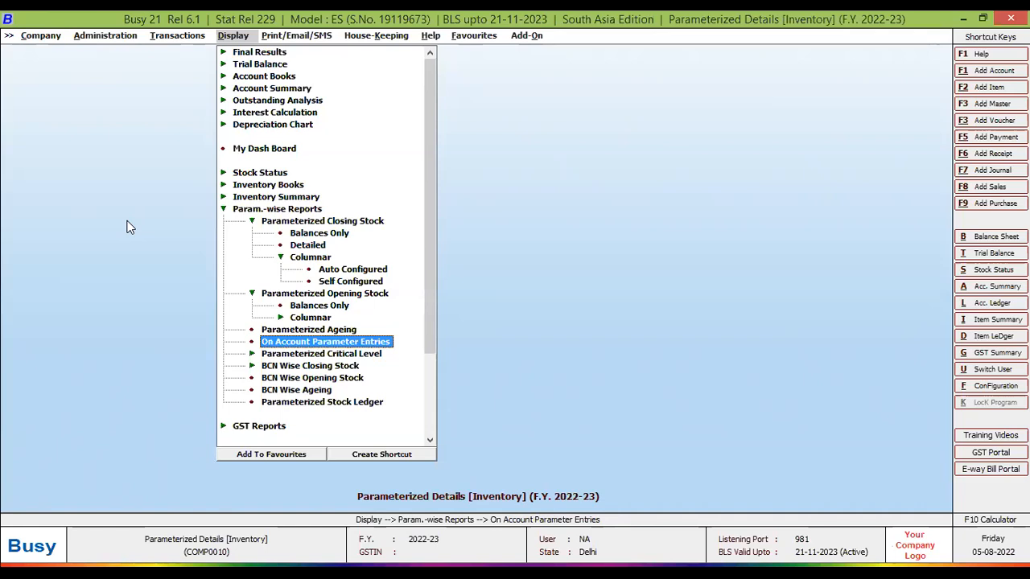
# Step: Go from the parameterized reports to the administration configuration settings
pyautogui.press('Down')
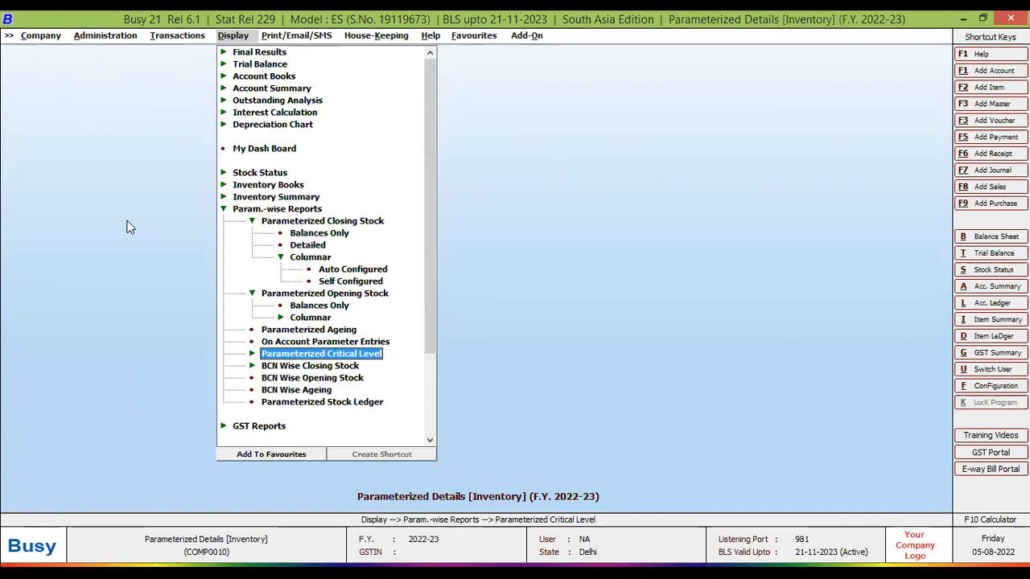
pyautogui.press('Left')
pyautogui.press('Left')
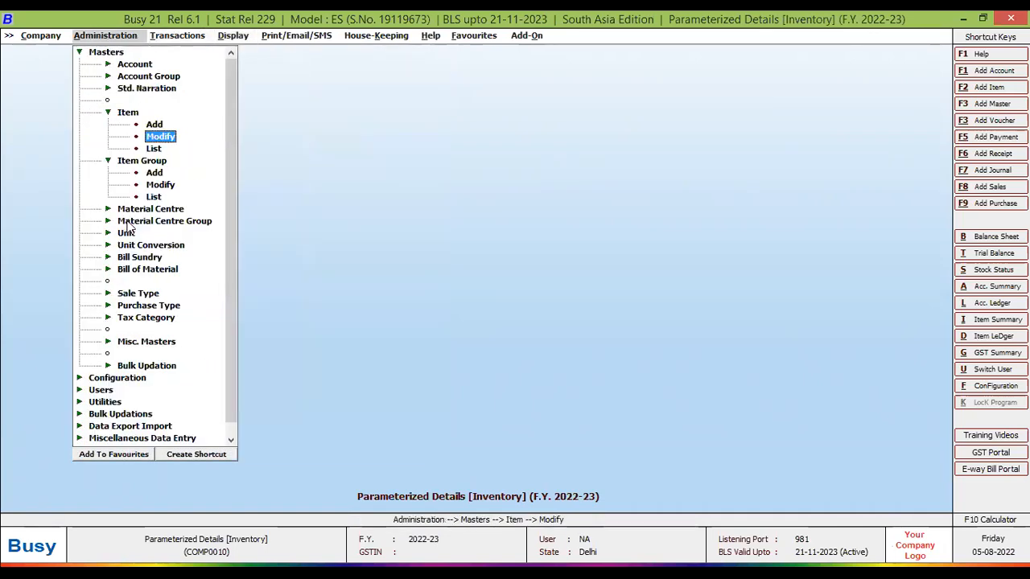
pyautogui.press('Left')
pyautogui.press('Left')
pyautogui.press('Down')
pyautogui.press('Down')
pyautogui.press('Down')
pyautogui.press('Down')
pyautogui.press('Down')
pyautogui.press('Down')
pyautogui.press('Down')
pyautogui.press('Down')
pyautogui.press('Down')
pyautogui.press('Down')
pyautogui.press('Down')
pyautogui.press('Down')
pyautogui.press('Down')
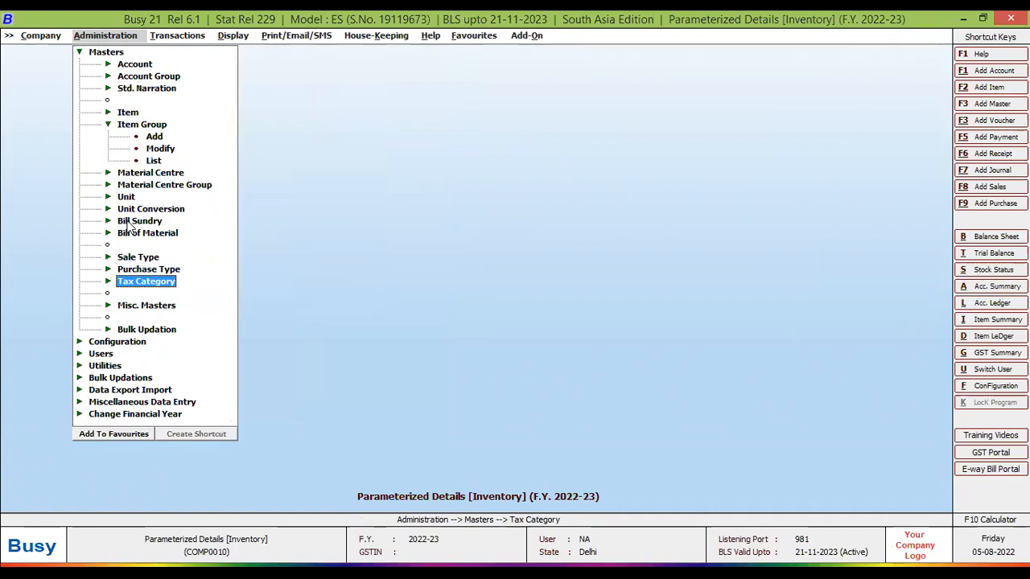
pyautogui.press('Down')
pyautogui.press('Down')
pyautogui.press('Down')
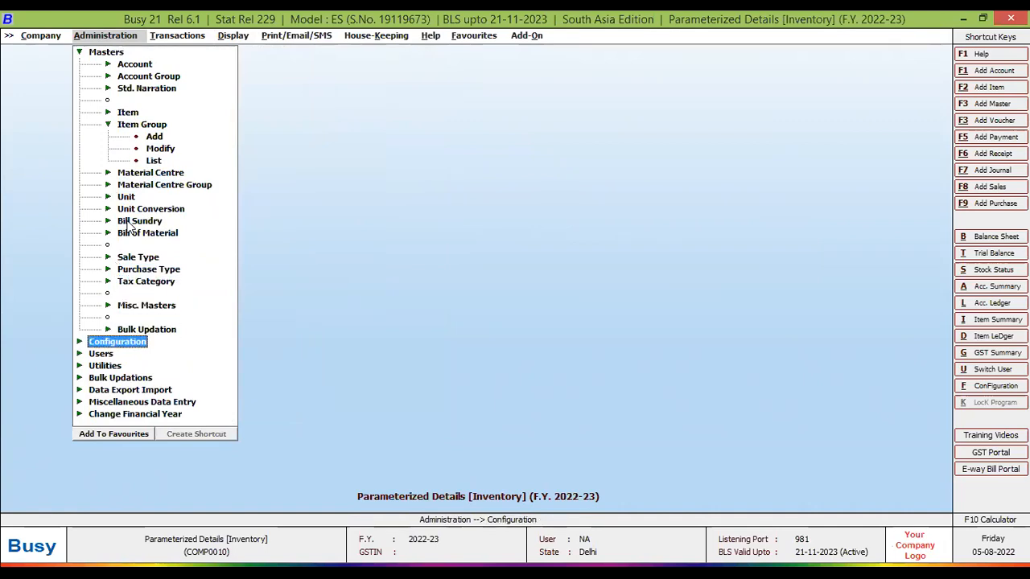
pyautogui.press('Return')
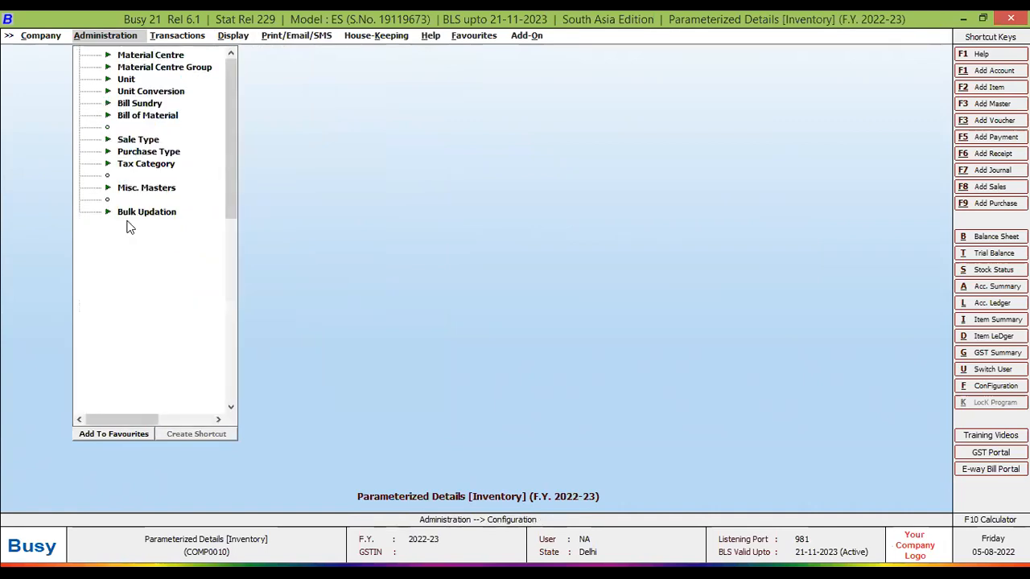
pyautogui.press('Down')
pyautogui.press('Down')
pyautogui.press('Down')
pyautogui.press('Down')
pyautogui.press('Down')
pyautogui.press('Down')
pyautogui.press('Down')
pyautogui.press('Down')
pyautogui.press('Down')
pyautogui.press('Down')
pyautogui.press('Down')
pyautogui.press('Down')
pyautogui.press('Down')
pyautogui.press('Down')
pyautogui.press('Down')
pyautogui.press('Down')
pyautogui.press('Down')
pyautogui.press('Down')
pyautogui.press('Down')
pyautogui.press('Down')
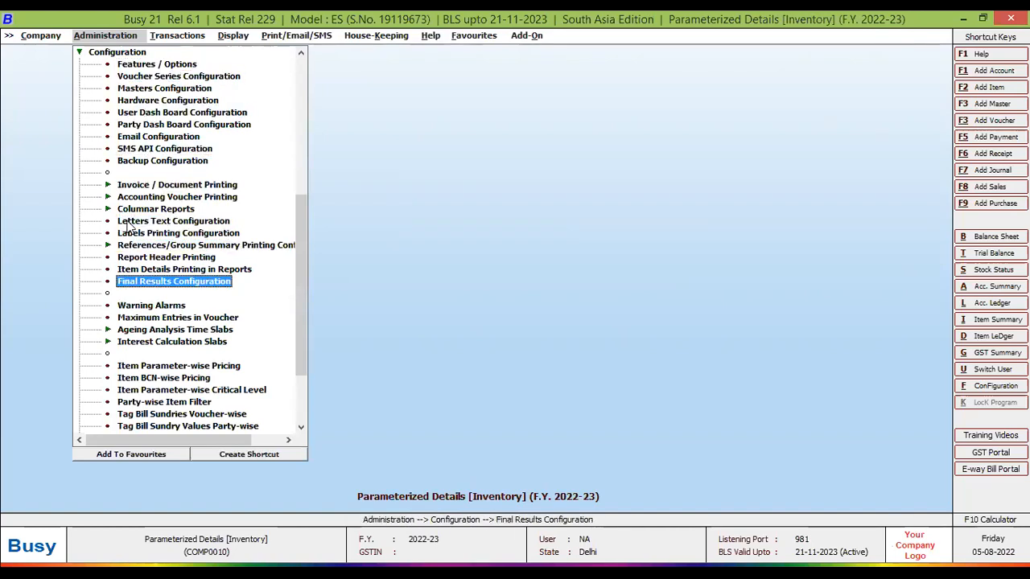
pyautogui.press('Escape')
pyautogui.press('Escape')
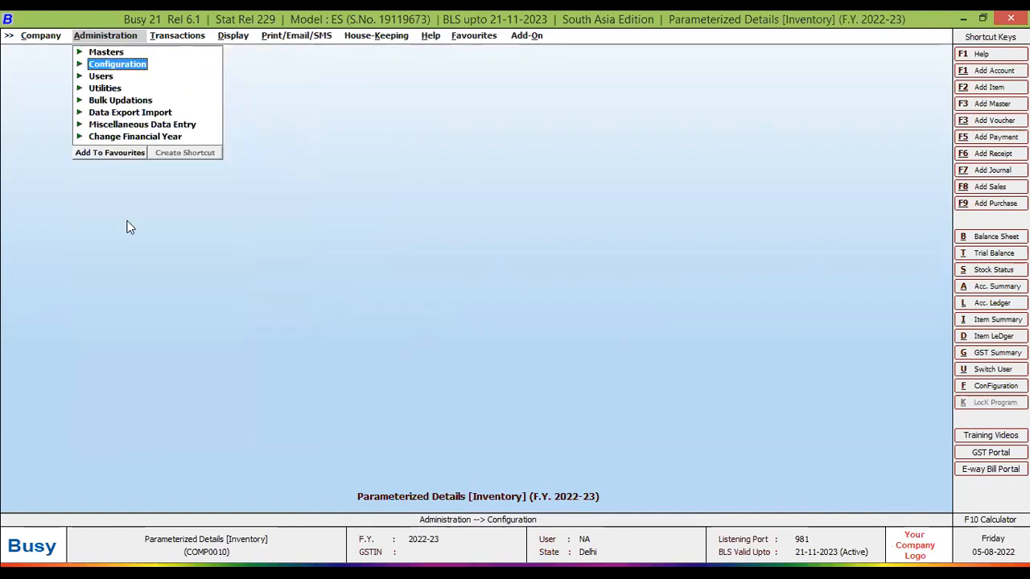
# Step: Open the Item Parameter-wise Critical Level configuration and load the parameter combinations of the Shirts item
pyautogui.press('Return')
pyautogui.press('Down')
pyautogui.press('Down')
pyautogui.press('Down')
pyautogui.press('Down')
pyautogui.press('Down')
pyautogui.press('Down')
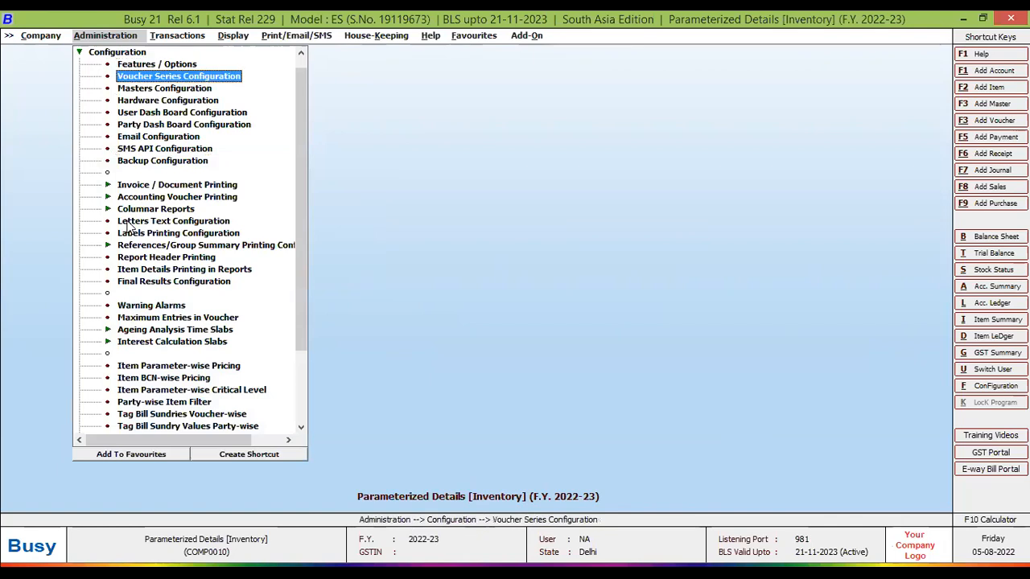
pyautogui.press('Down')
pyautogui.press('Down')
pyautogui.press('Down')
pyautogui.press('Down')
pyautogui.press('Down')
pyautogui.press('Down')
pyautogui.press('Down')
pyautogui.press('Down')
pyautogui.press('Down')
pyautogui.press('Down')
pyautogui.press('Down')
pyautogui.press('Down')
pyautogui.press('Down')
pyautogui.press('Down')
pyautogui.press('Down')
pyautogui.press('Down')
pyautogui.press('Down')
pyautogui.press('Down')
pyautogui.press('Down')
pyautogui.press('Down')
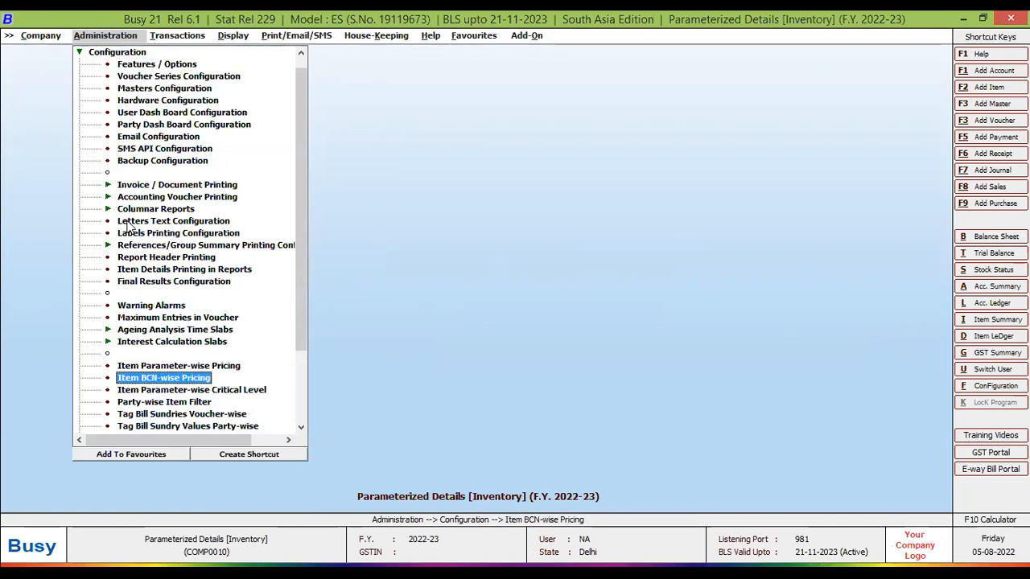
pyautogui.press('Down')
pyautogui.press('Return')
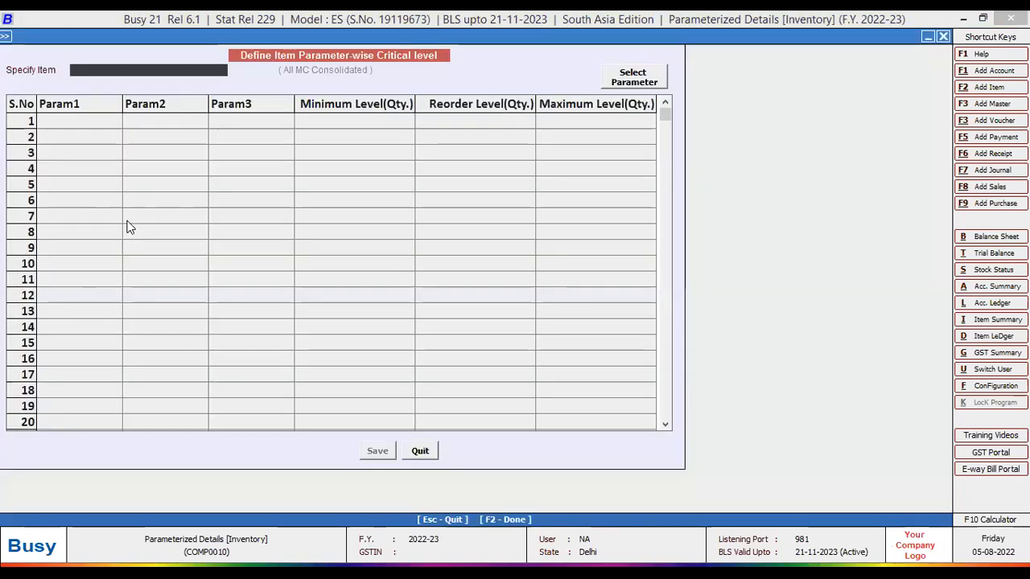
pyautogui.press('Return')
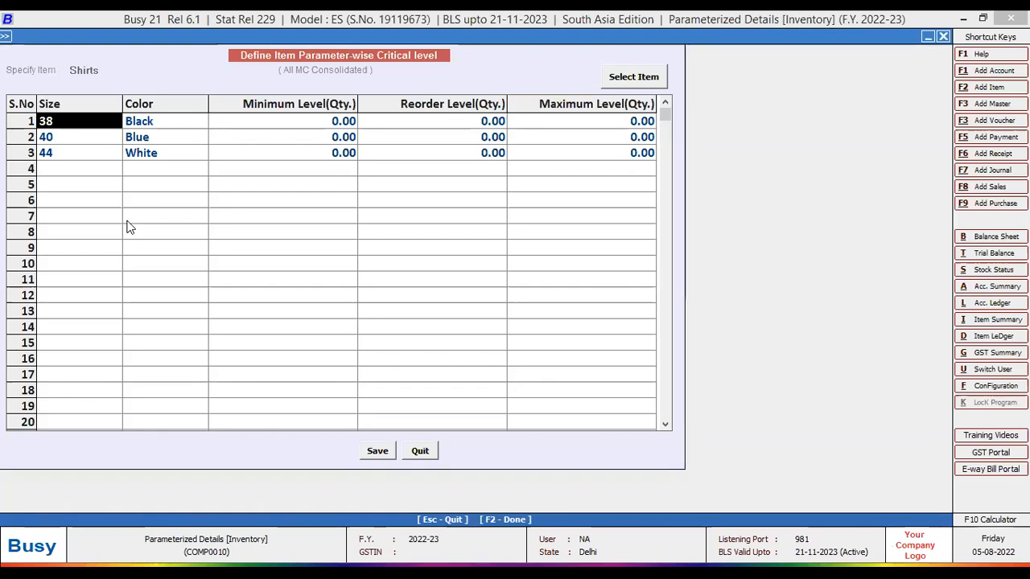
# Step: Set the minimum level quantity to 10 for Shirts 38 Black, 40 Blue and 44 White, and save the critical levels
pyautogui.press('Return')
pyautogui.write('10')
pyautogui.press('Return')
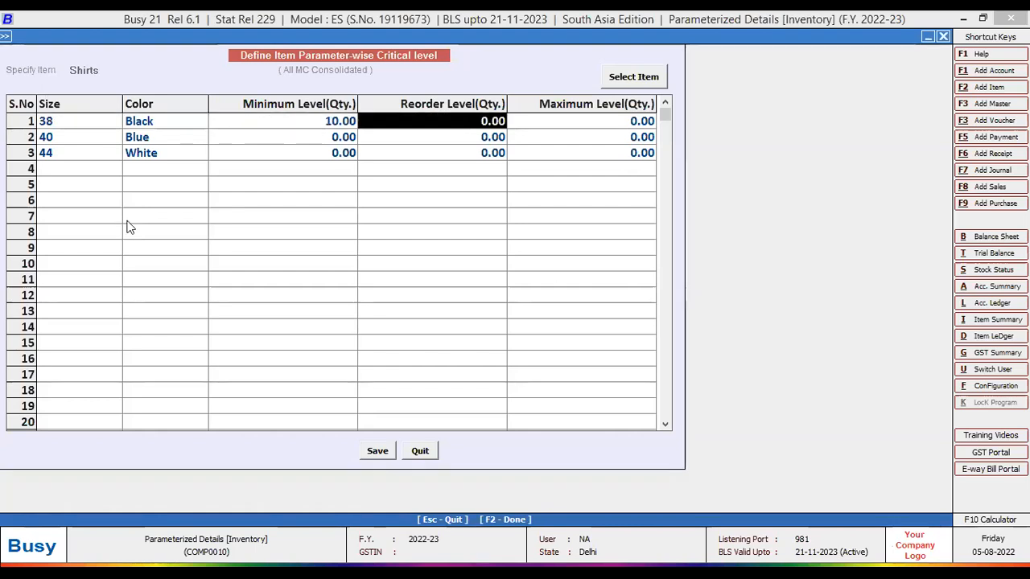
pyautogui.press('Return')
pyautogui.write('10')
pyautogui.press('Return')
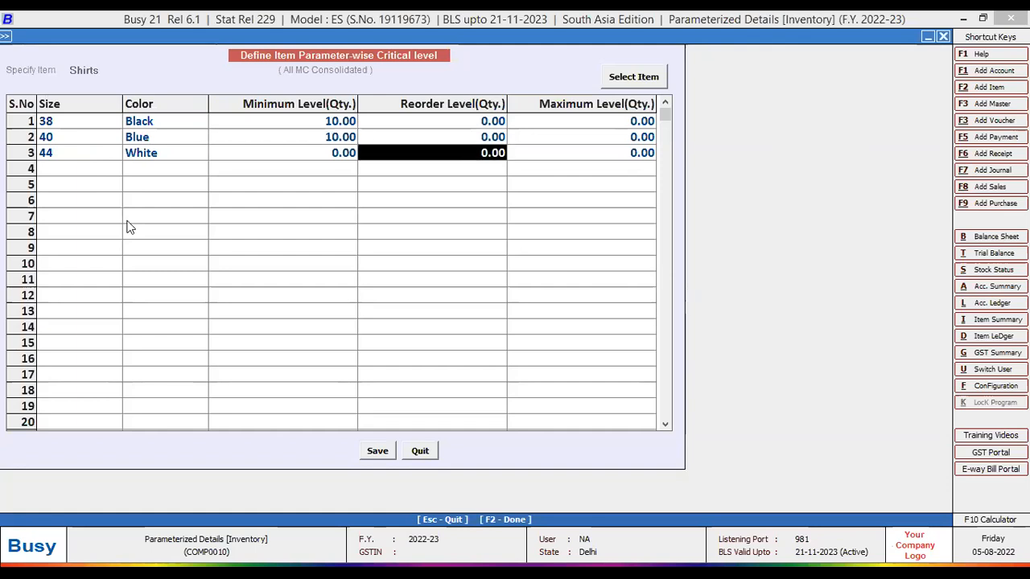
pyautogui.press('Return')
pyautogui.write('10')
pyautogui.press('Return')
pyautogui.click(378, 451)
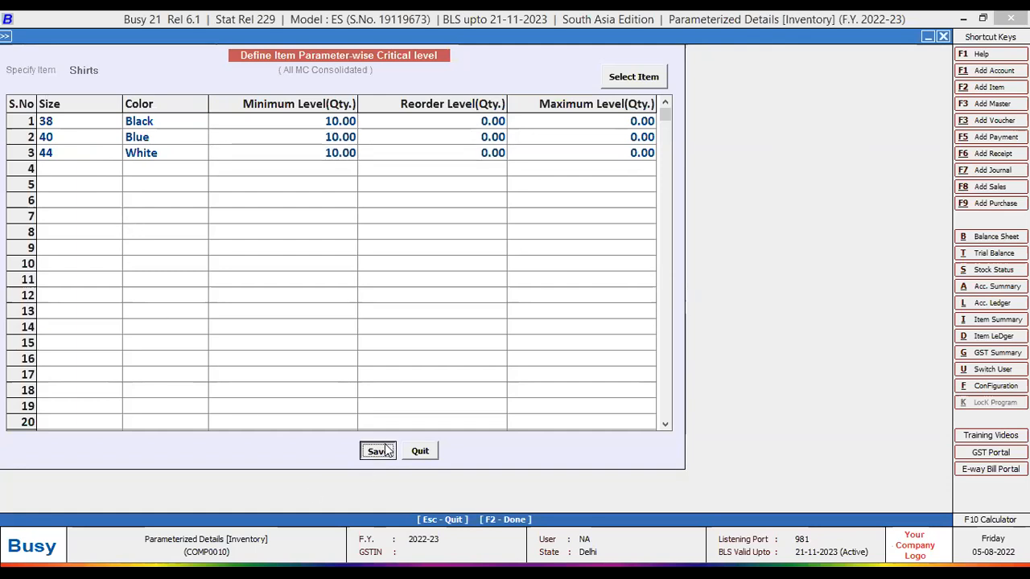
pyautogui.press('Return')
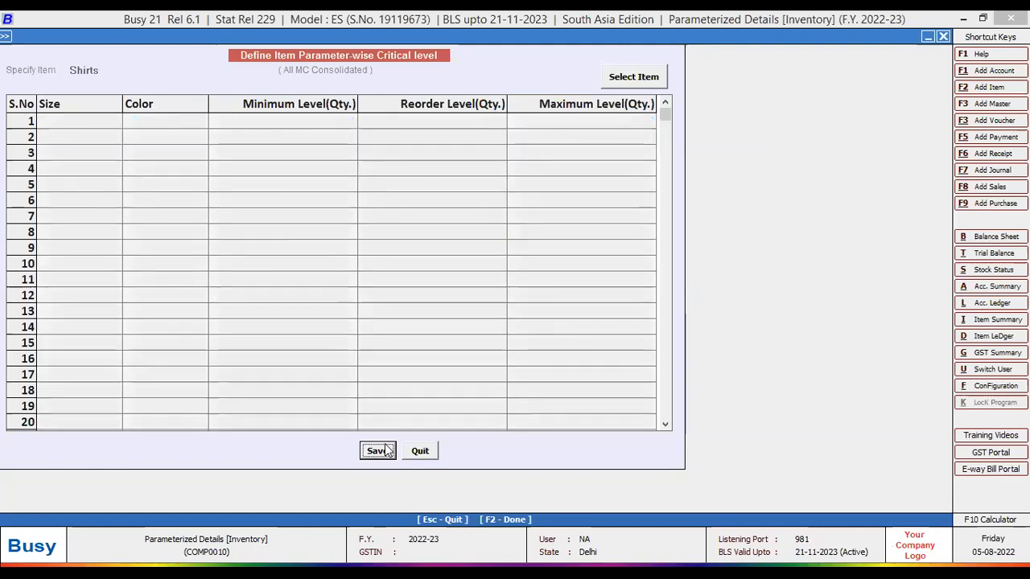
# Step: Close the critical level configuration and open the parameterized Minimum Level report for all items
pyautogui.press('Escape')
pyautogui.press('Right')
pyautogui.press('Right')
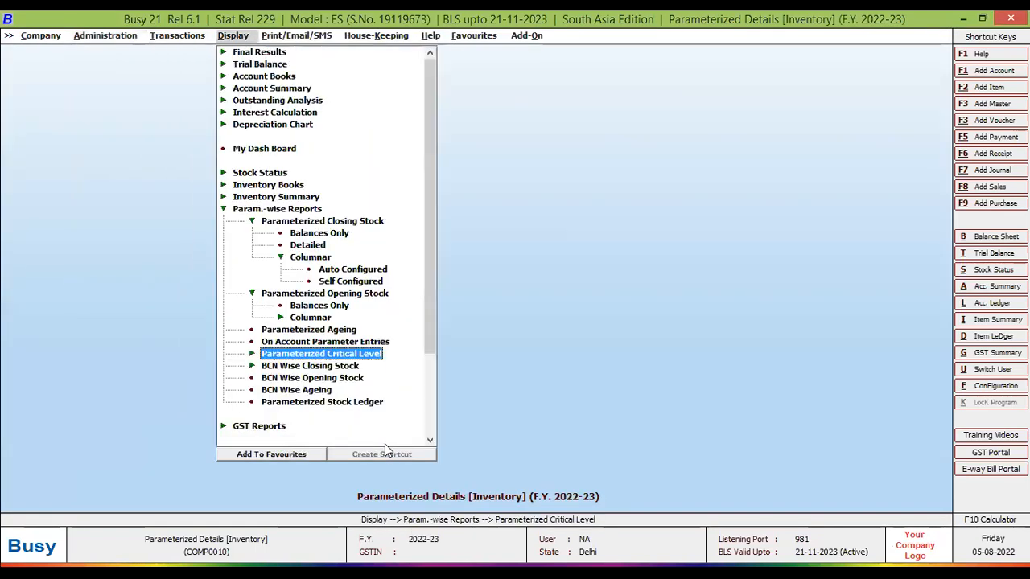
pyautogui.press('Return')
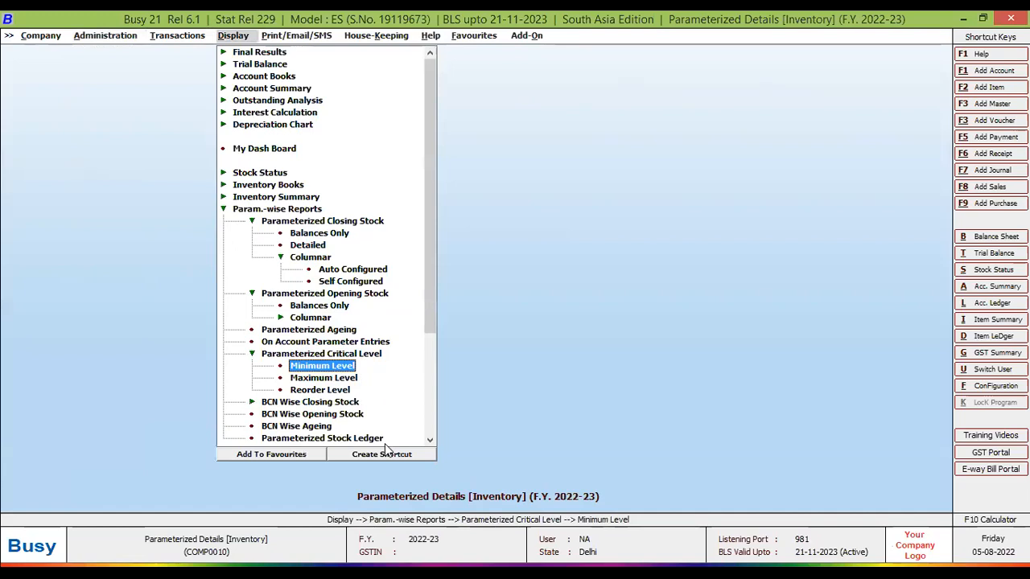
pyautogui.press('Return')
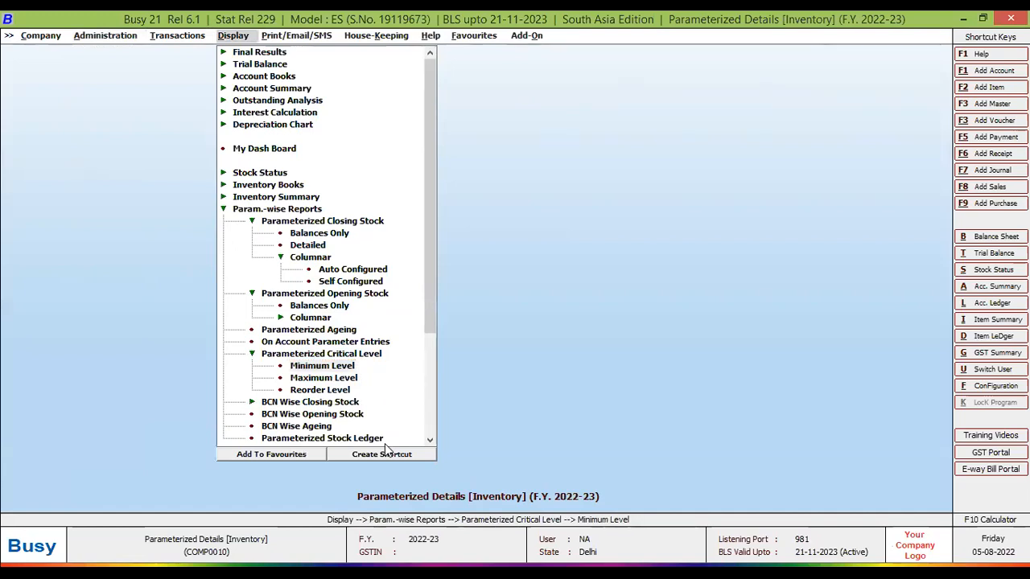
pyautogui.press('Tab')
pyautogui.press('Tab')
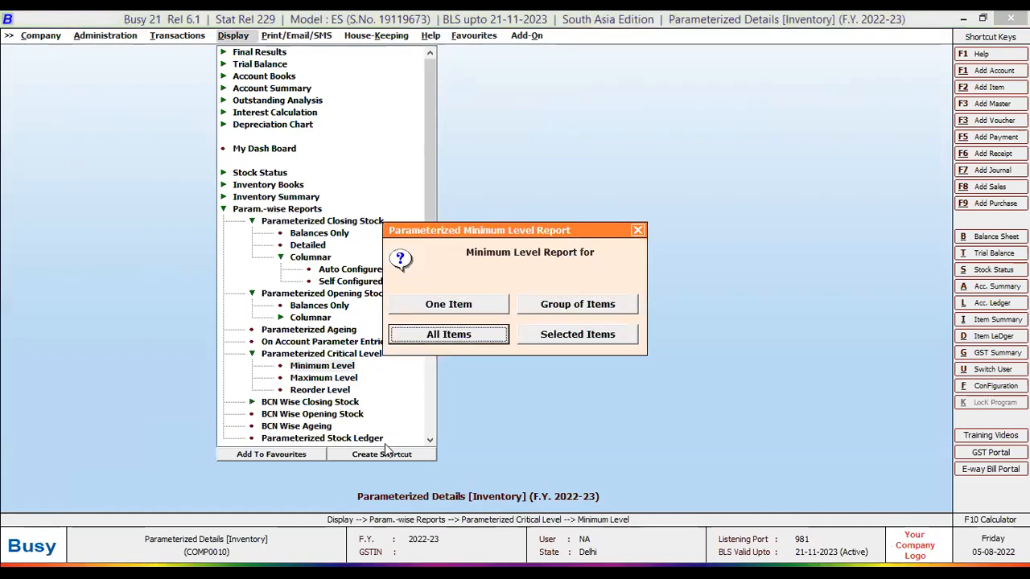
pyautogui.press('Return')
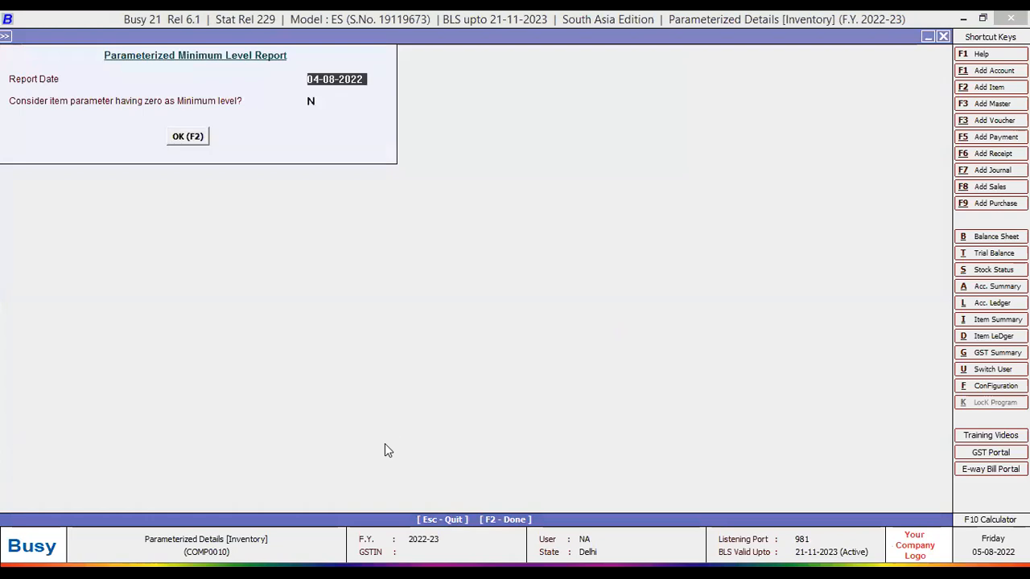
# Step: Run the all-items minimum level report as of 04-08-2022, then rerun it considering item parameters with zero as minimum level
pyautogui.press('Return')
pyautogui.press('Return')
pyautogui.press('Escape')
pyautogui.write('Y')
pyautogui.press('Return')
pyautogui.press('Return')
pyautogui.press('Escape')
pyautogui.press('Escape')
pyautogui.press('Down')
pyautogui.press('Down')
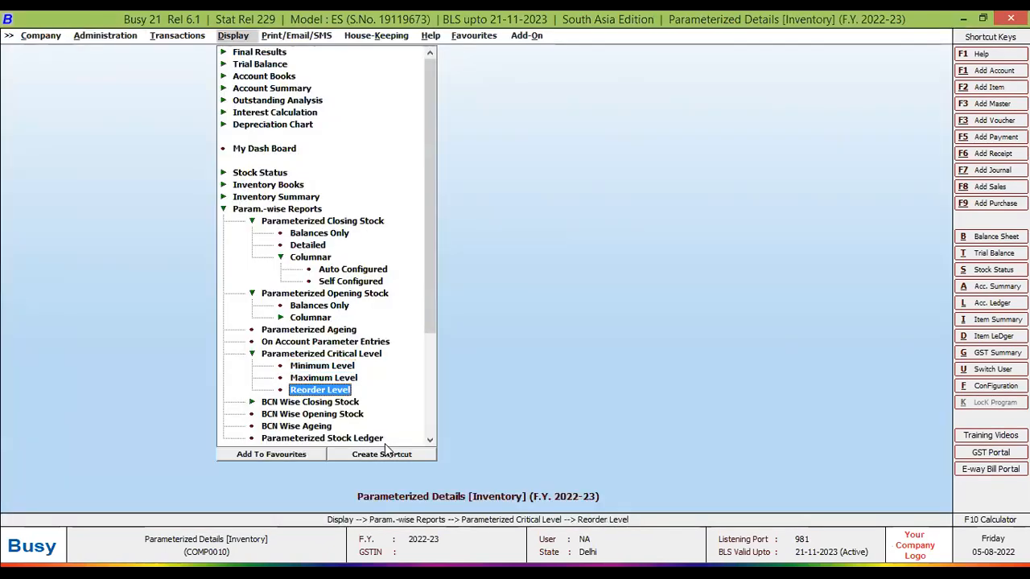
# Step: Reload Shirts in the Item Parameter-wise Critical Level configuration, check its critical levels, and save them again
pyautogui.press('Left')
pyautogui.press('Left')
pyautogui.press('Return')
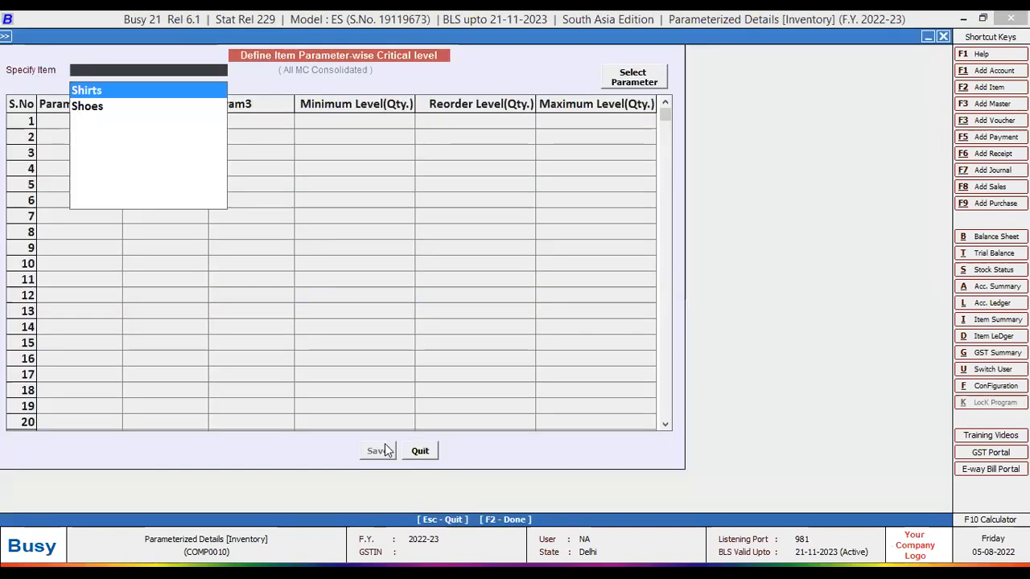
pyautogui.press('Return')
pyautogui.press('Return')
pyautogui.press('Return')
pyautogui.press('Return')
pyautogui.press('Down')
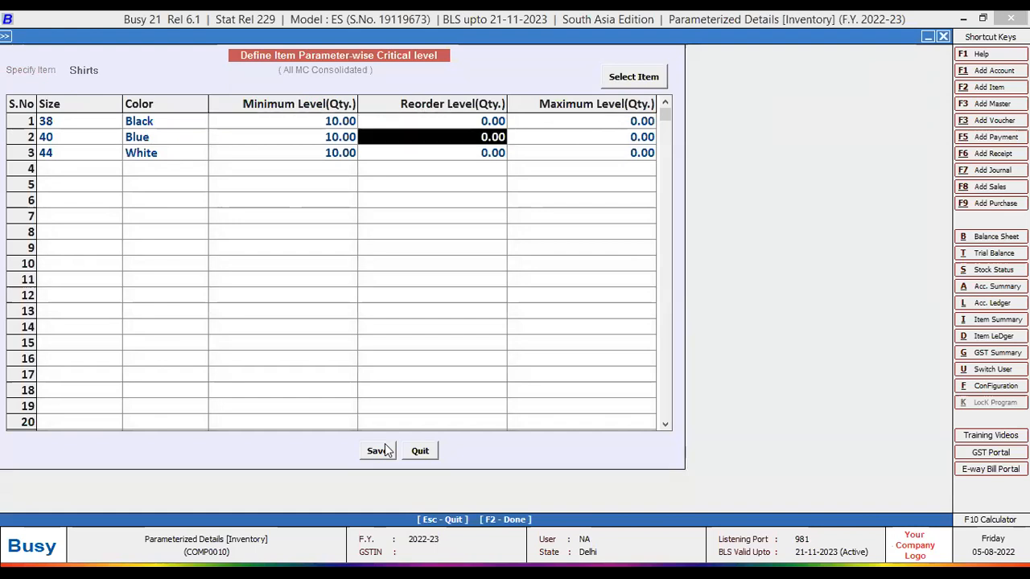
pyautogui.click(385, 450)
# Step: Run the Minimum Level report for the single item Shirts as of 04-08-2022, excluding parameters with zero minimum level, and close it
pyautogui.press('Up')
pyautogui.press('Up')
pyautogui.press('Return')
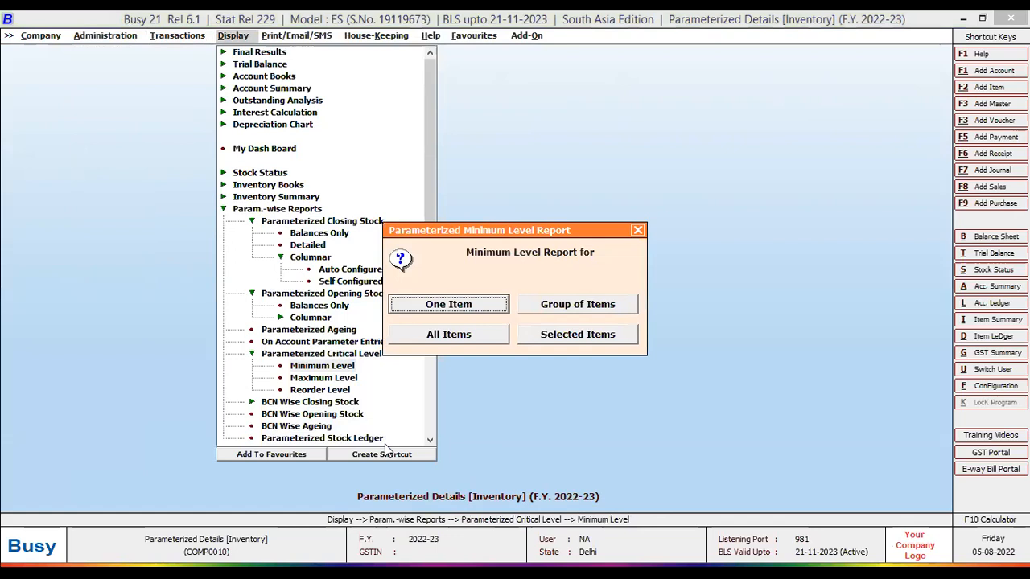
pyautogui.press('Return')
pyautogui.write('sh')
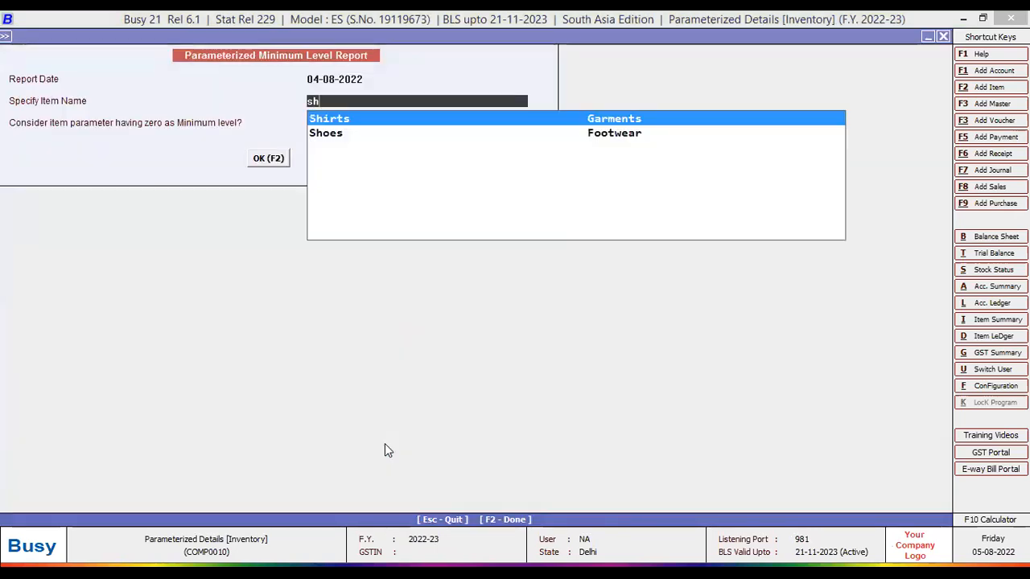
pyautogui.press('Return')
pyautogui.press('Return')
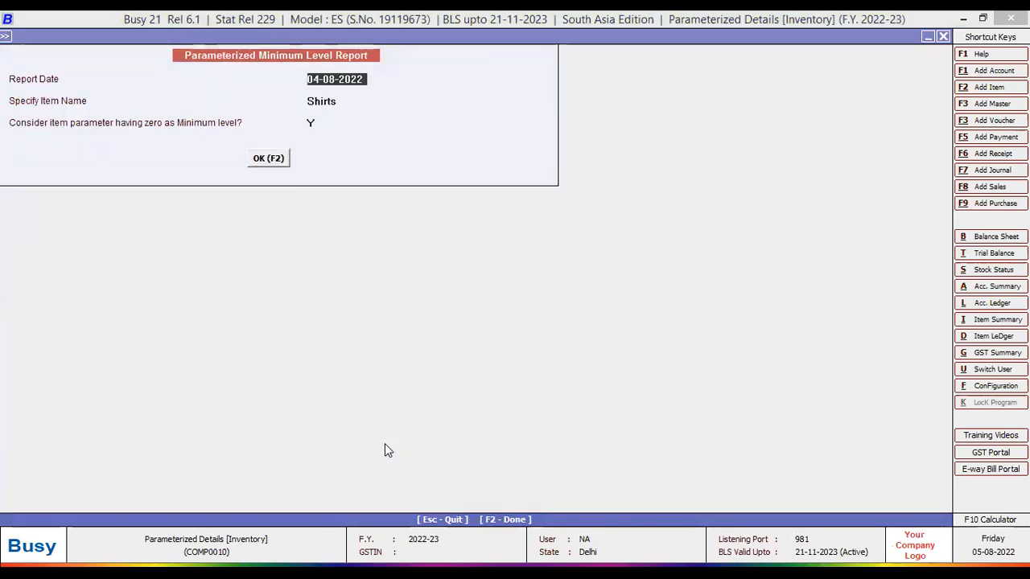
pyautogui.press('Up')
pyautogui.write('N')
pyautogui.press('Return')
pyautogui.press('F2')
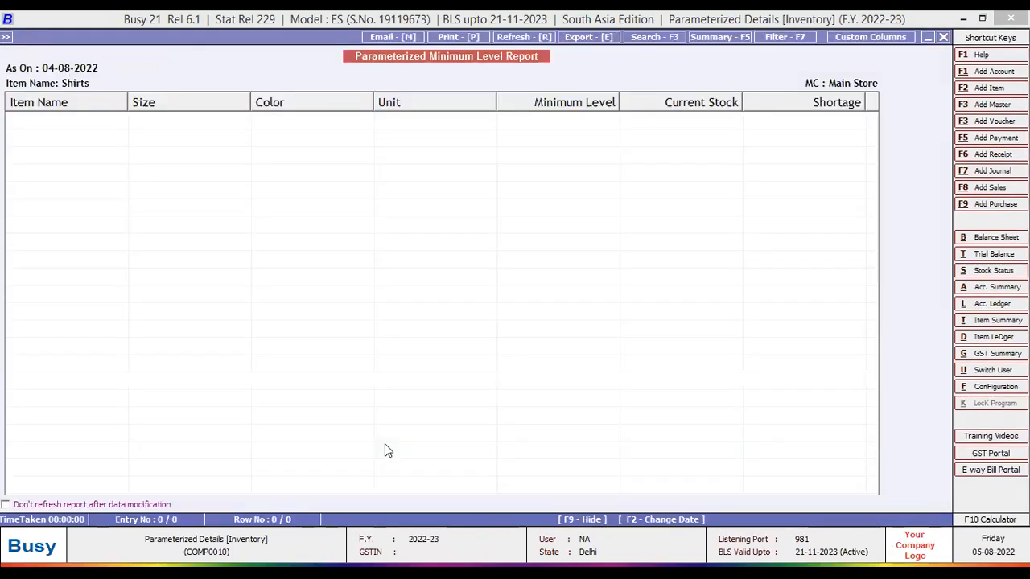
pyautogui.press('Escape')
# Step: Examine the Shoes parameter combinations in the Item Parameter-wise Critical Level configuration, and leave it without changing any level
pyautogui.press('Up')
pyautogui.press('Up')
pyautogui.press('Up')
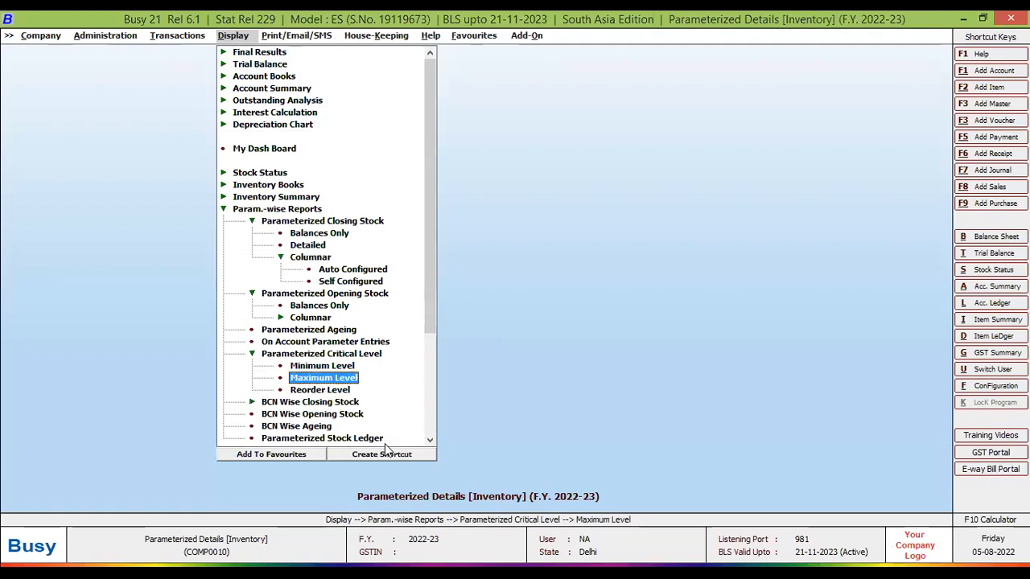
pyautogui.hotkey('alt', 'a')
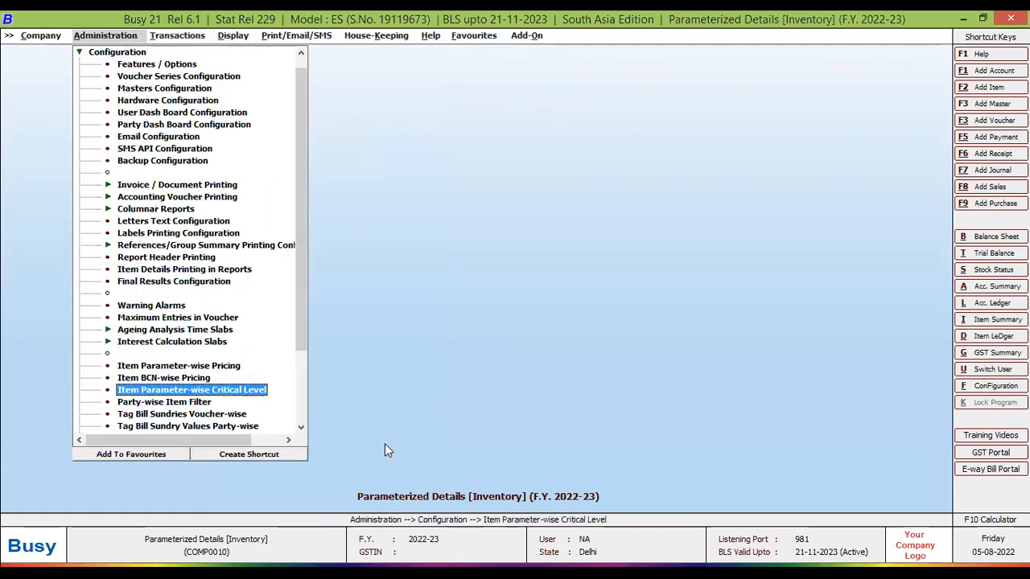
pyautogui.press('Return')
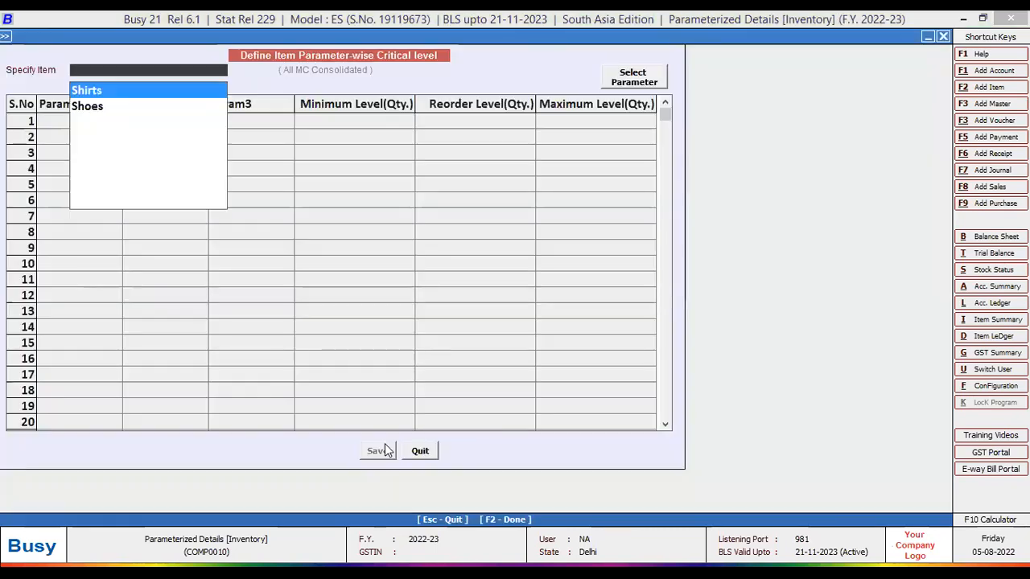
pyautogui.press('Down')
pyautogui.press('Return')
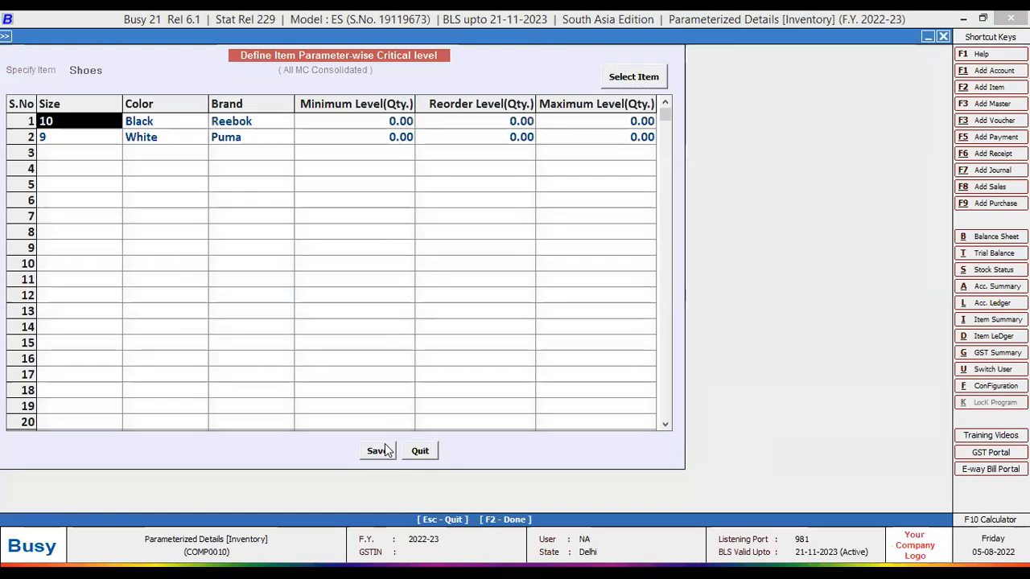
pyautogui.press('Return')
pyautogui.press('Return')
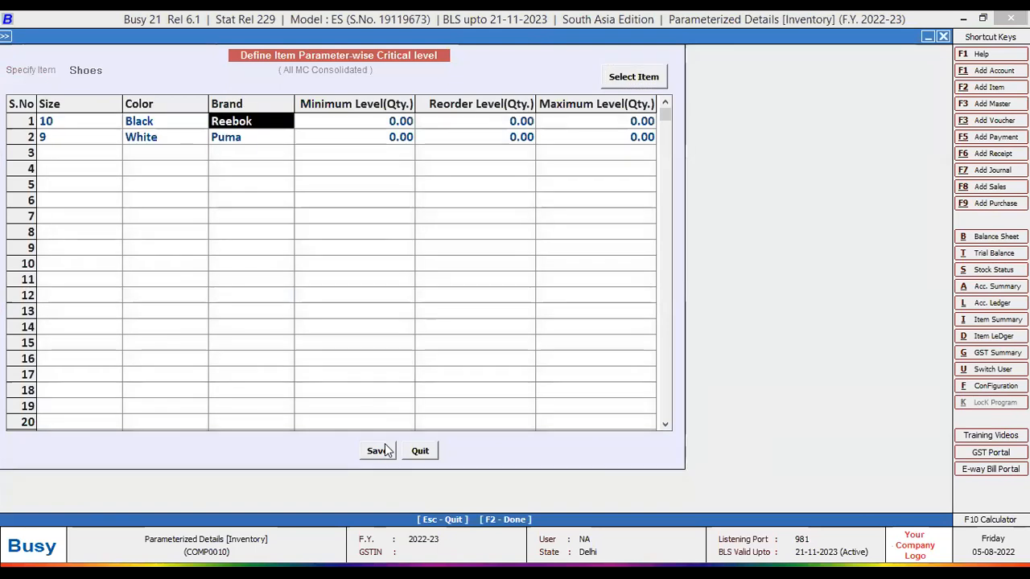
pyautogui.click(632, 77)
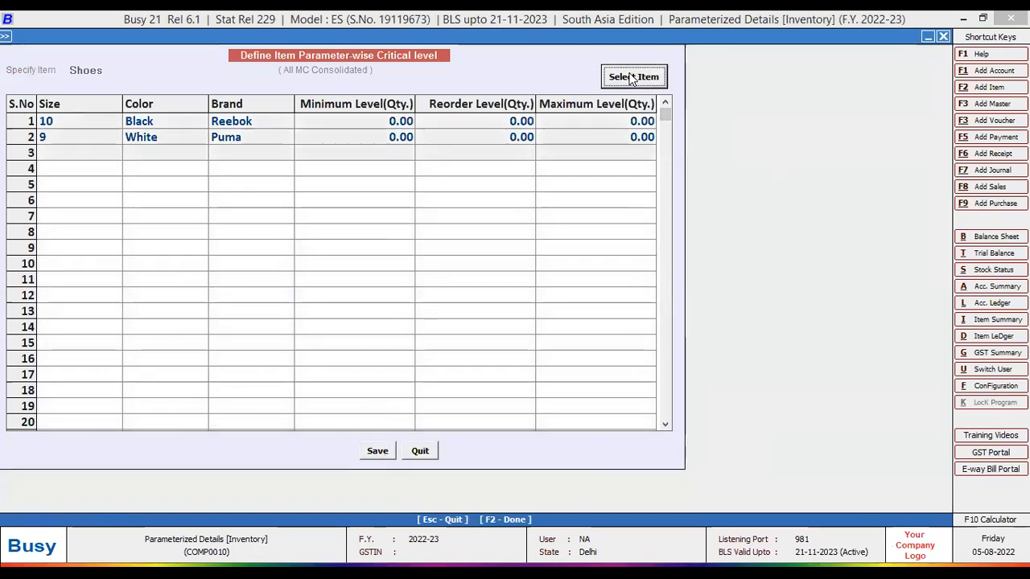
pyautogui.press('Escape')
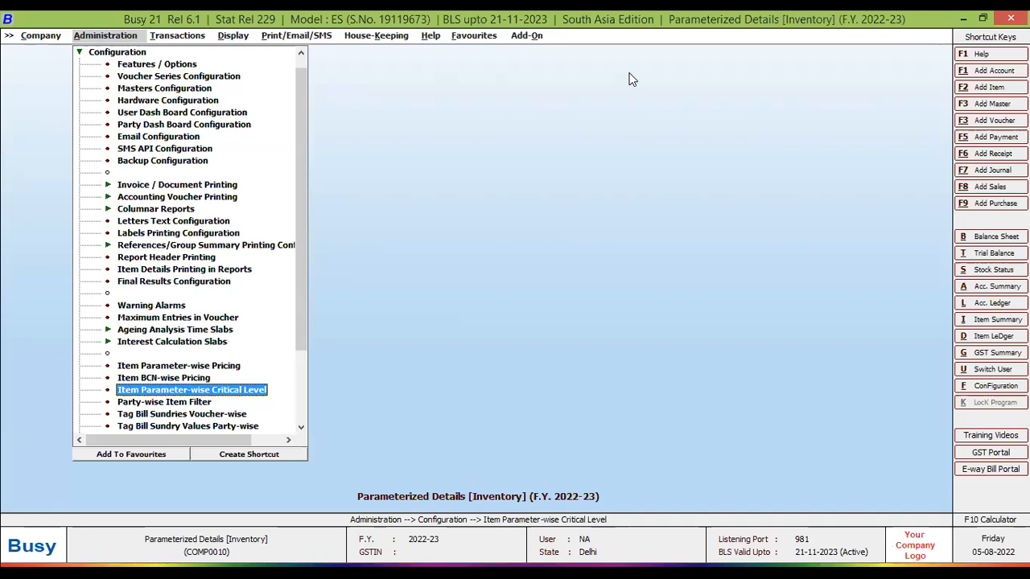
pyautogui.press('Return')
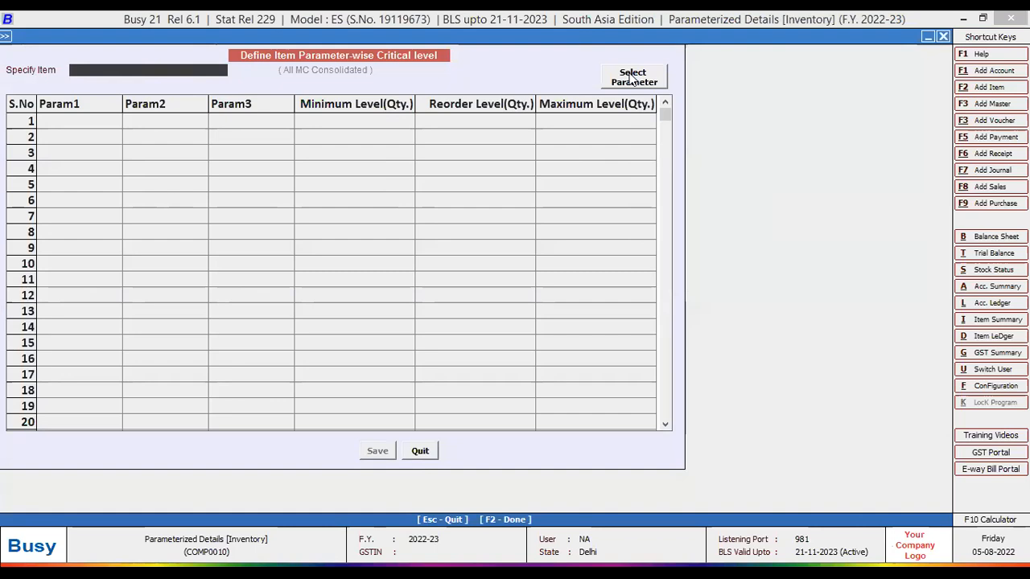
pyautogui.press('Escape')
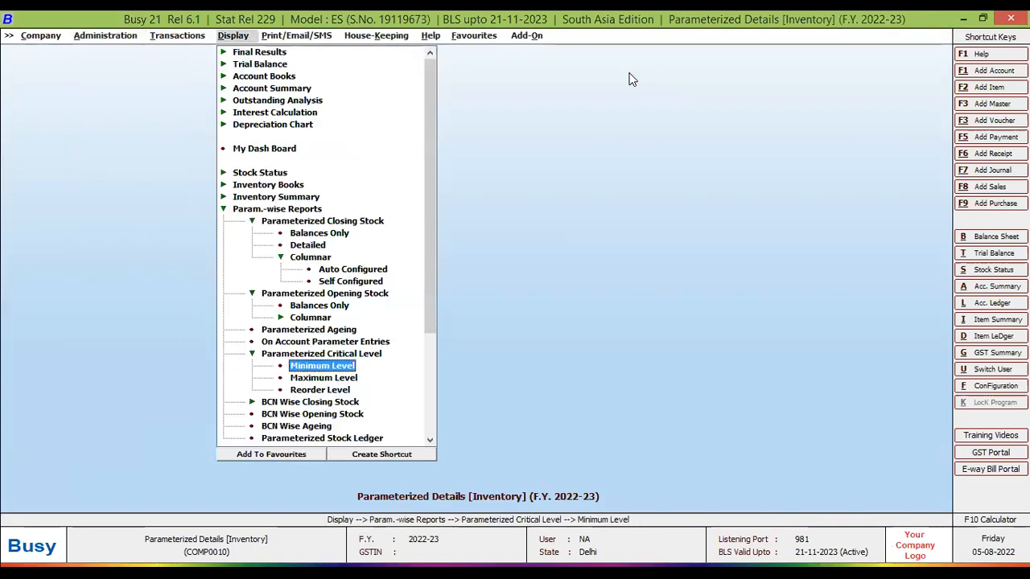
# Step: Expand the BCN Wise Closing Stock reports and look through the BCN Wise Opening Stock and BCN Wise Ageing options
pyautogui.press('Down')
pyautogui.press('Down')
pyautogui.press('Down')
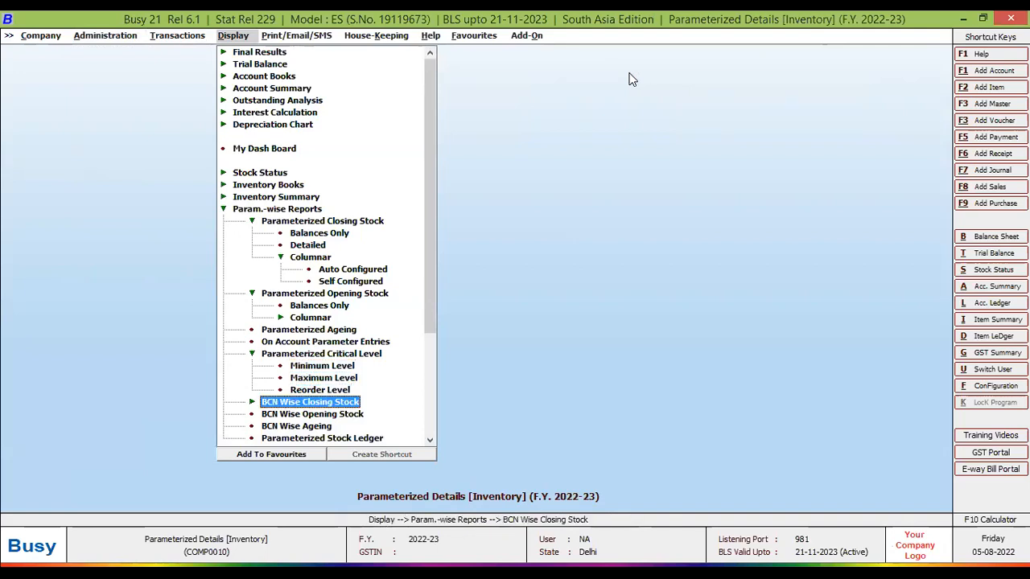
pyautogui.press('Escape')
pyautogui.press('Return')
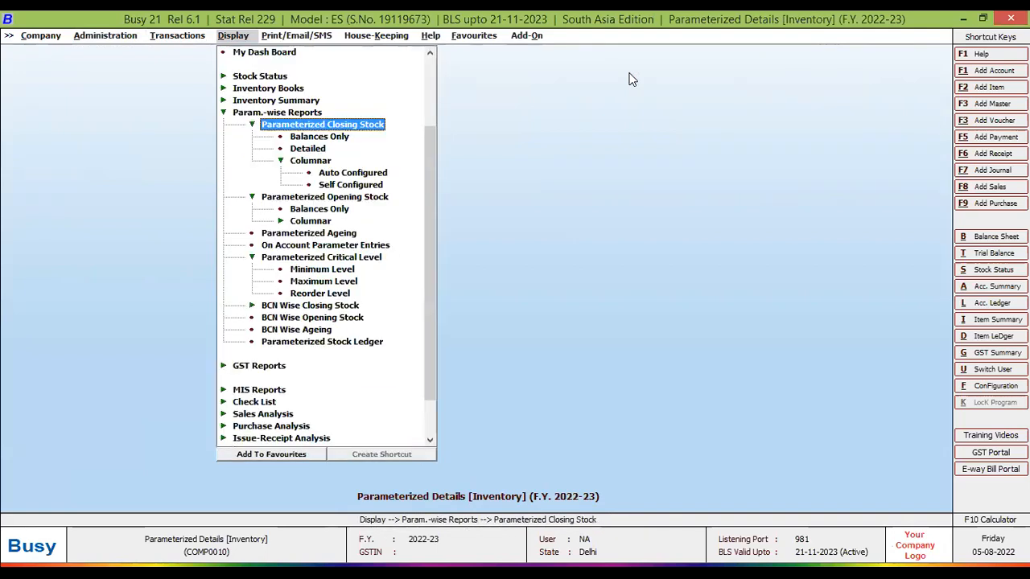
pyautogui.doubleClick(329, 308)
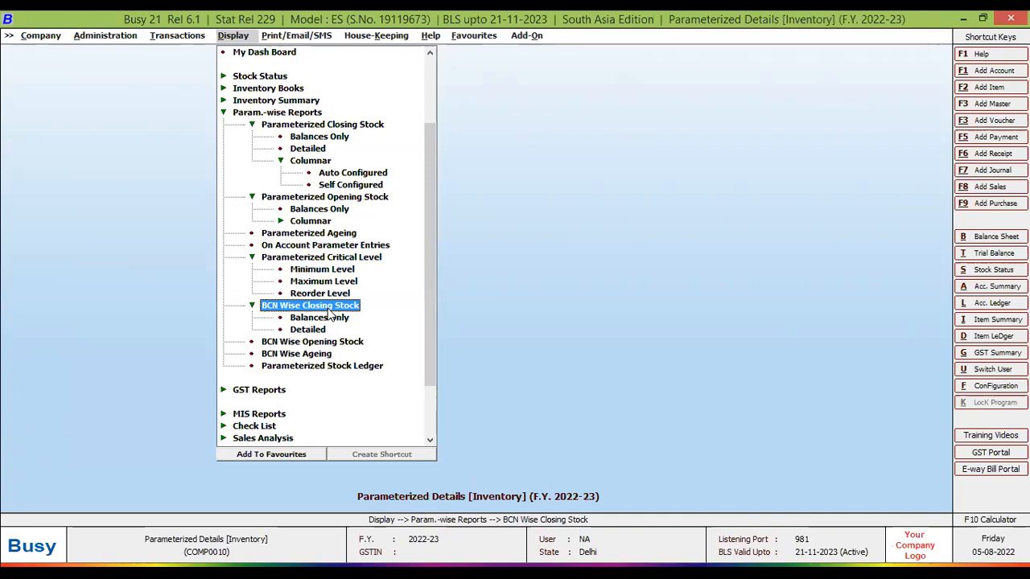
pyautogui.click(328, 317)
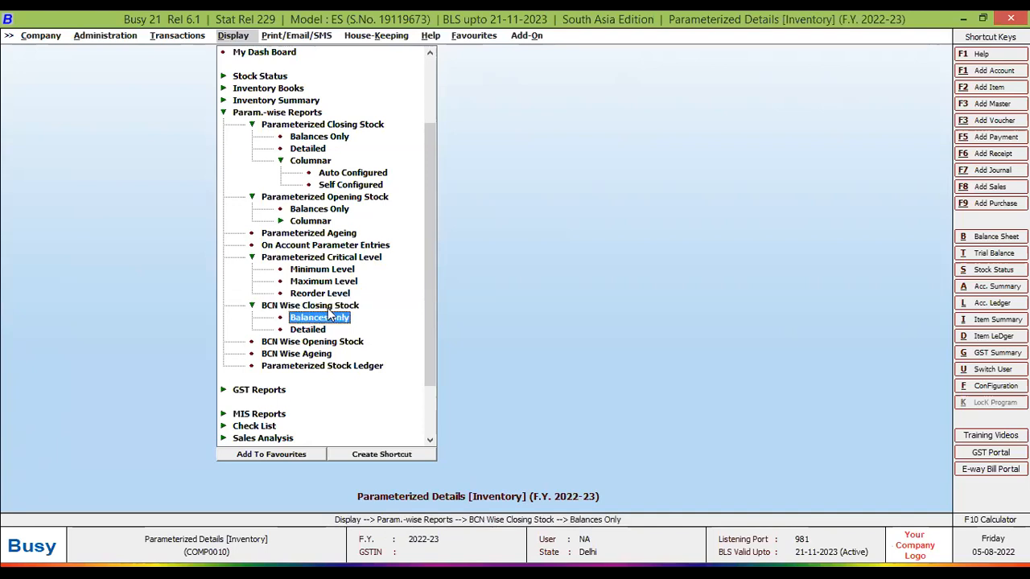
pyautogui.press('Down')
pyautogui.press('Down')
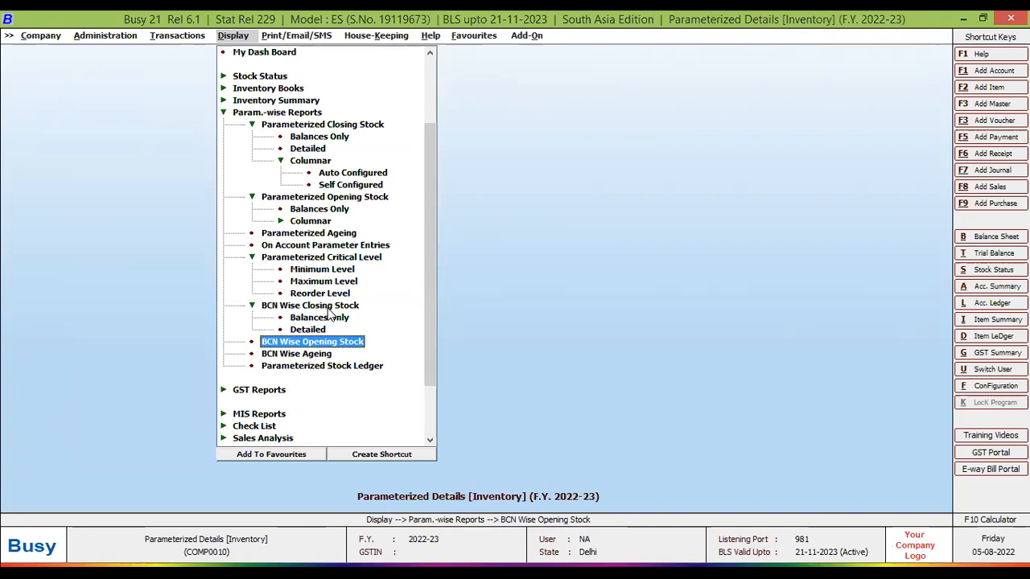
pyautogui.press('Down')
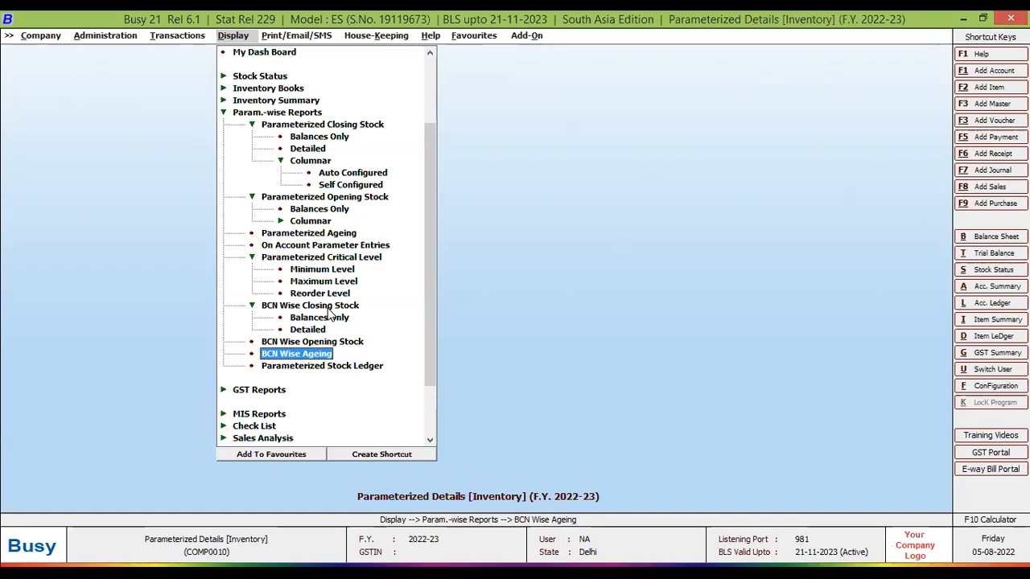
# Step: Run the BCN wise stock ageing analysis for all items from 01-04-2022 to 04-08-2022, and review its day-slab columns
pyautogui.press('Return')
pyautogui.press('Tab')
pyautogui.press('Tab')
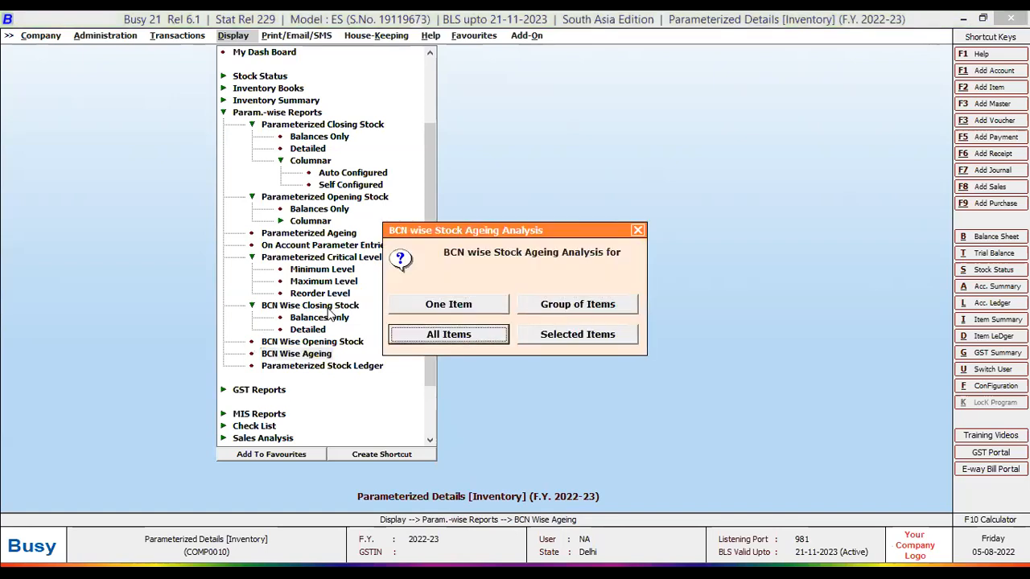
pyautogui.press('Return')
pyautogui.press('Return')
pyautogui.press('Return')
pyautogui.press('Return')
pyautogui.press('Return')
pyautogui.press('Return')
pyautogui.press('Return')
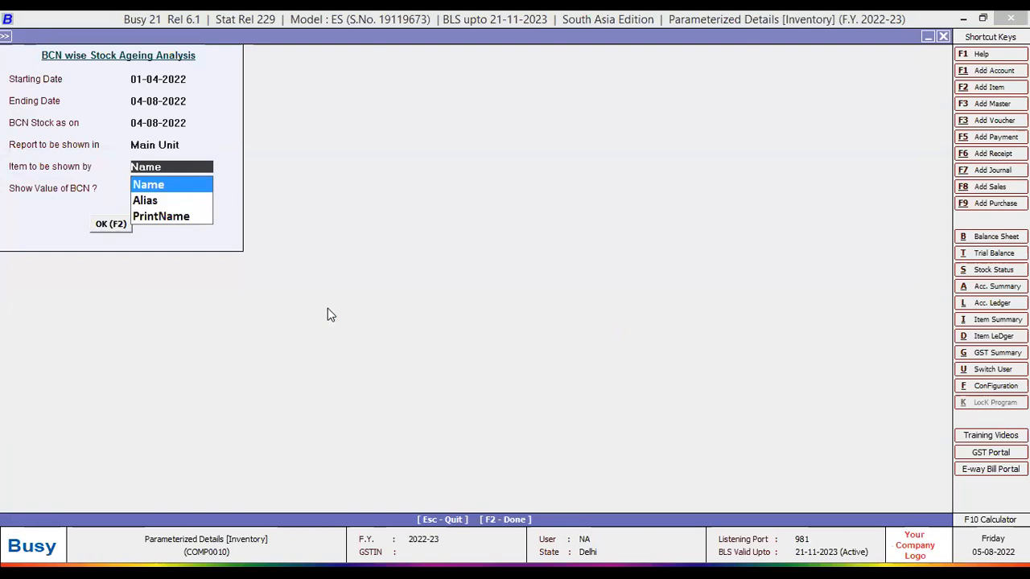
pyautogui.press('Return')
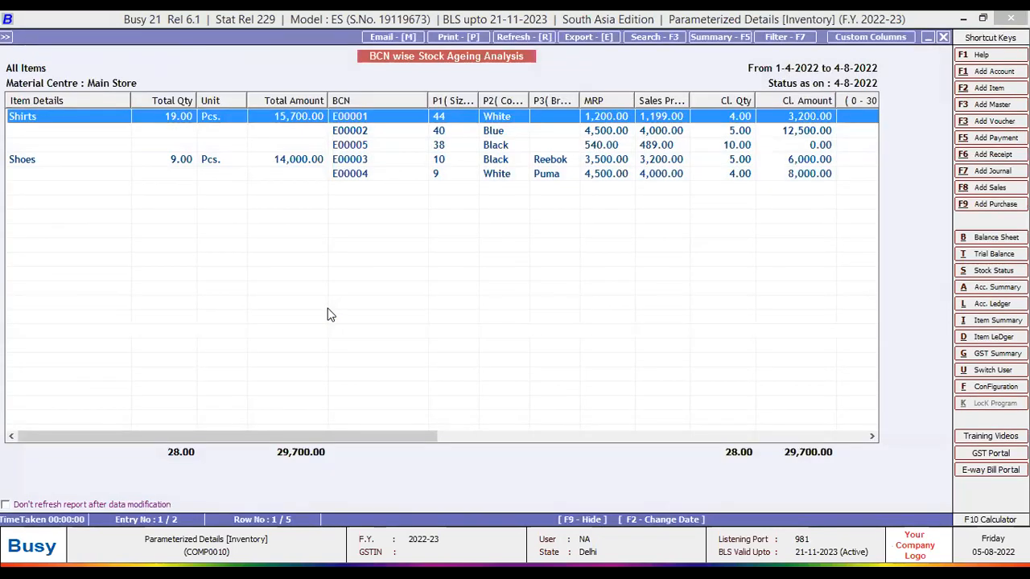
pyautogui.moveTo(315, 433); pyautogui.dragTo(467, 425)
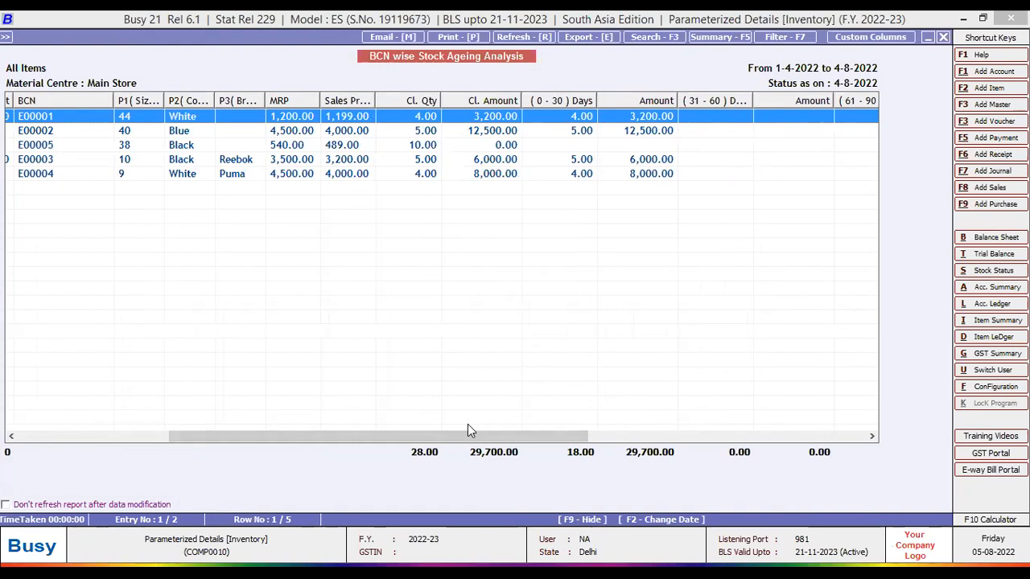
pyautogui.press('Escape')
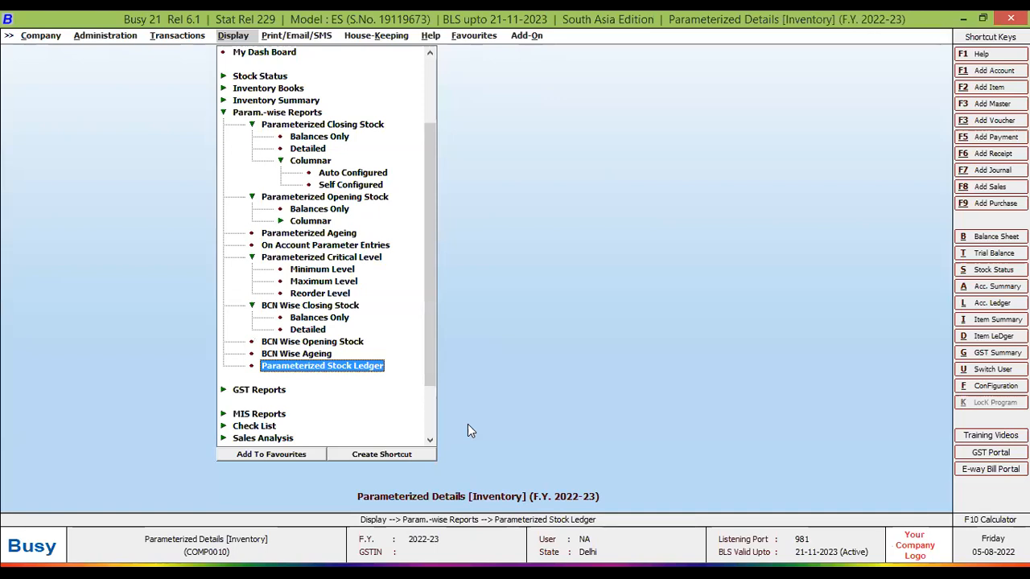
# Step: Open the Parameterized Stock Ledger options for the item Shirts and keep the report in Main Unit
pyautogui.press('Return')
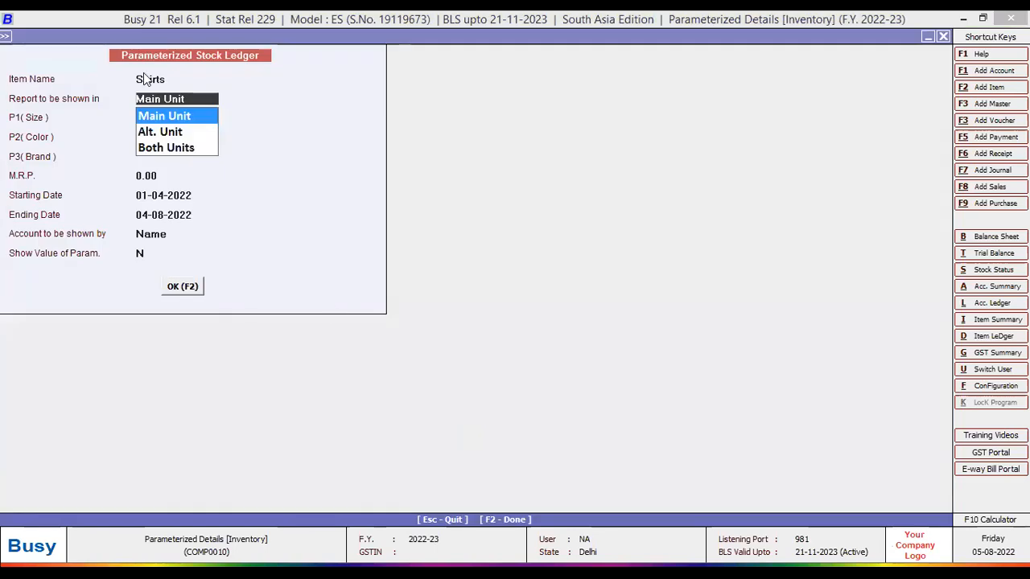
pyautogui.click(147, 79)
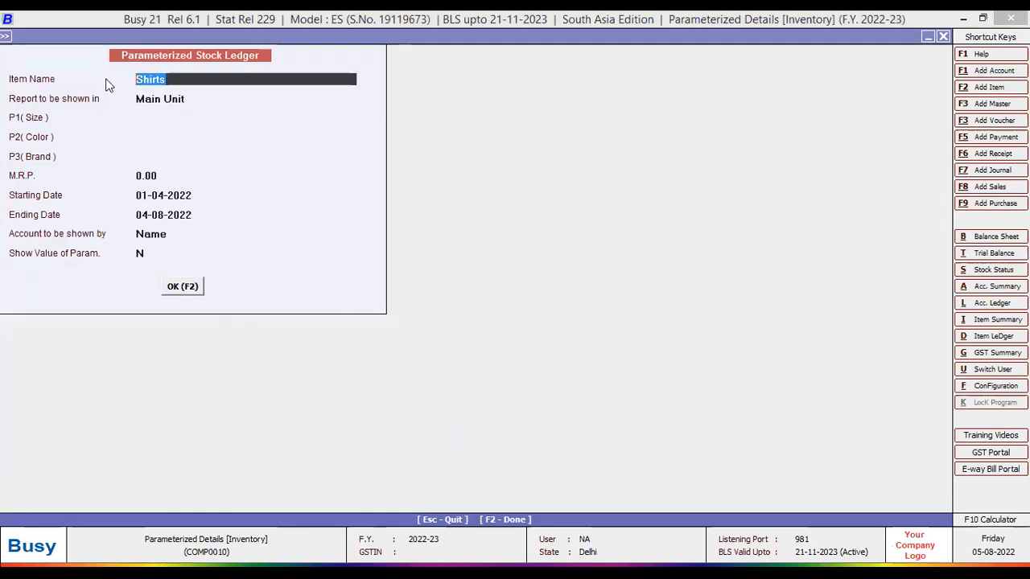
pyautogui.press('Return')
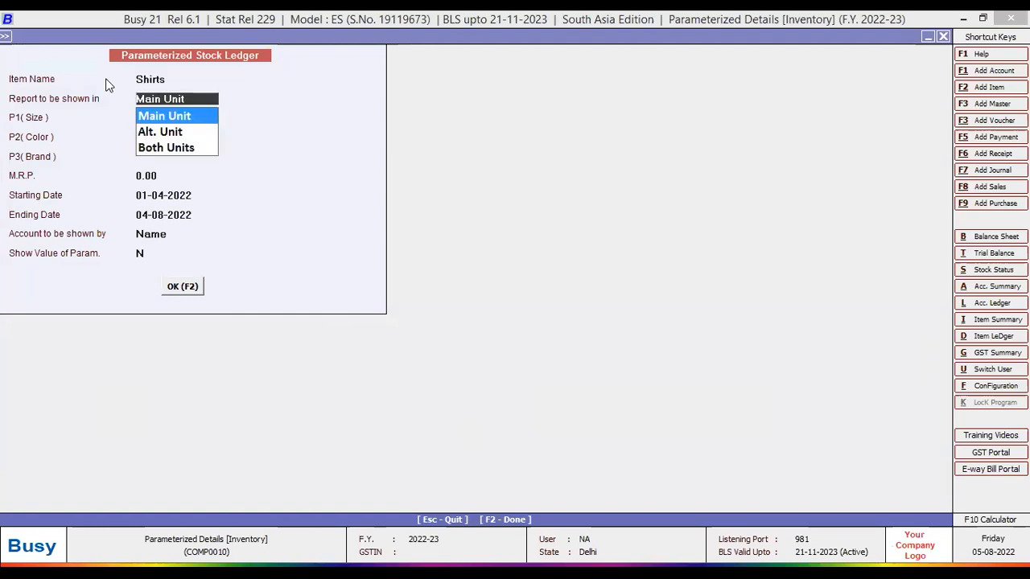
pyautogui.press('Return')
pyautogui.press('Return')
pyautogui.press('Return')
pyautogui.press('Return')
pyautogui.press('Return')
pyautogui.press('Return')
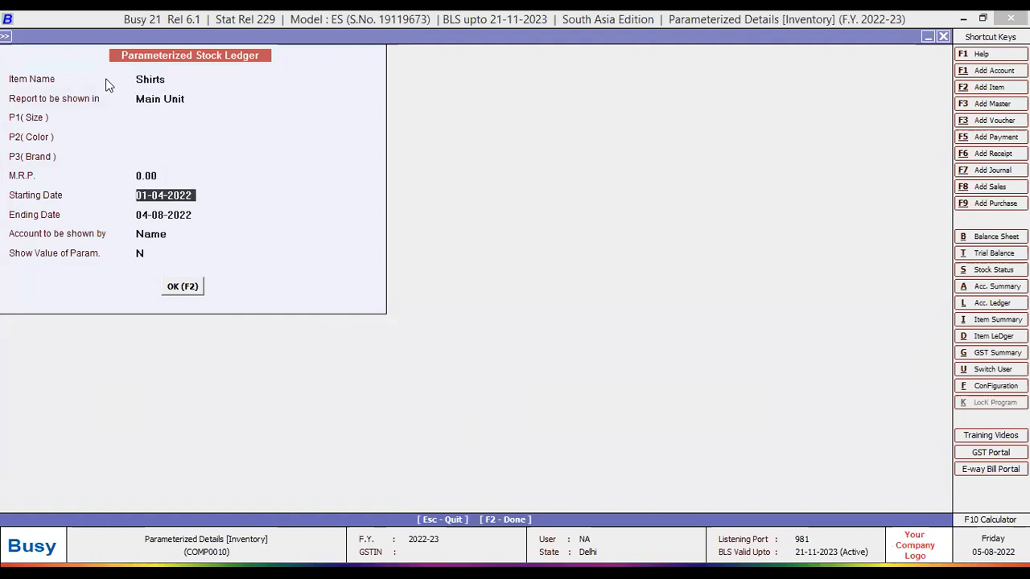
# Step: Restrict the Shirts stock ledger to size Xl and color Blue, leaving the brand unspecified
pyautogui.click(160, 118)
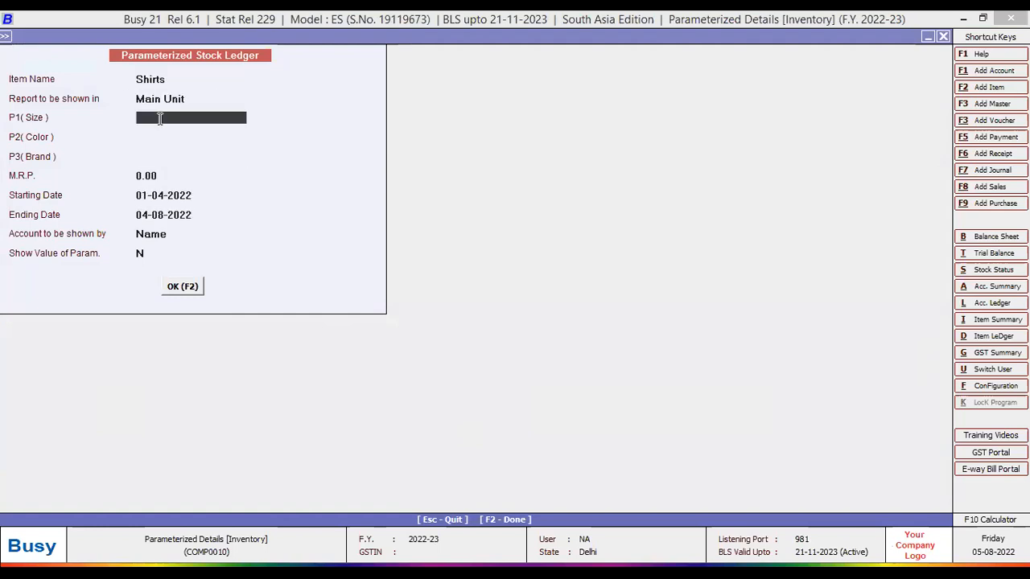
pyautogui.write('xl')
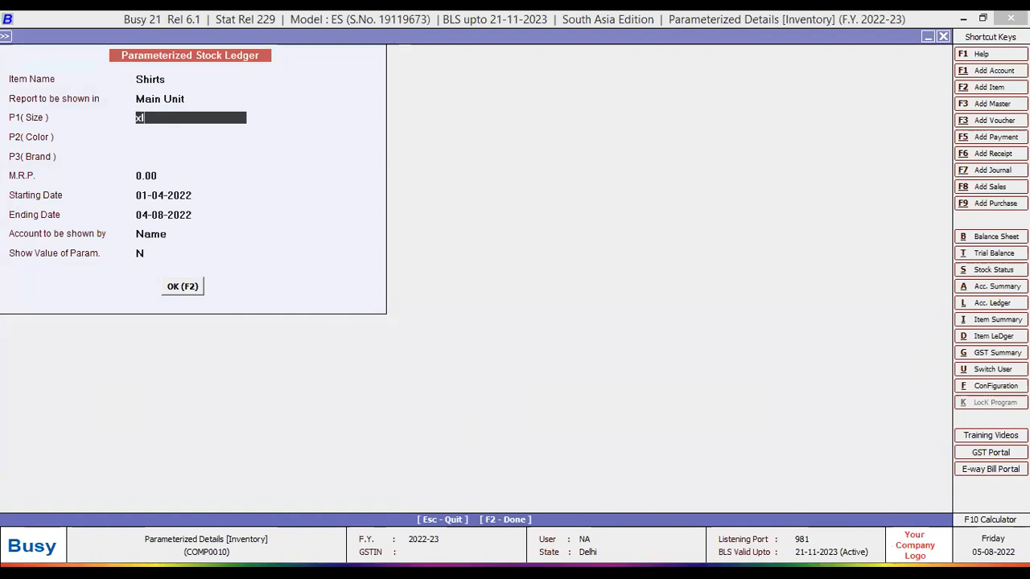
pyautogui.press('Return')
pyautogui.write('blue')
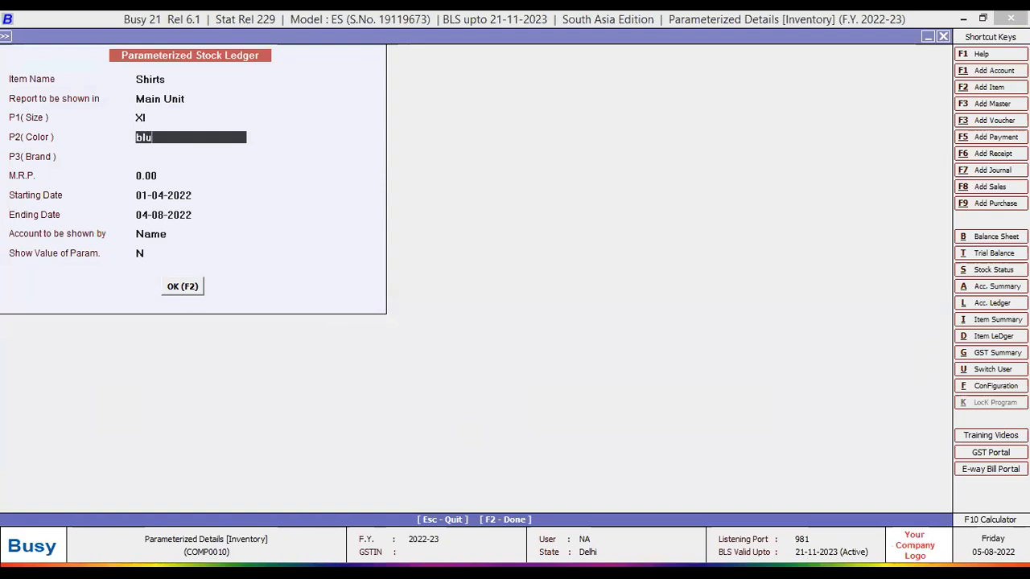
pyautogui.press('Return')
# Step: Run the Parameterized Stock Ledger from 01-04-2022 to 04-08-2022 with accounts shown by name and no parameter values, and close it
pyautogui.press('Return')
pyautogui.press('Return')
pyautogui.press('Return')
pyautogui.press('Return')
pyautogui.press('Return')
pyautogui.press('Return')
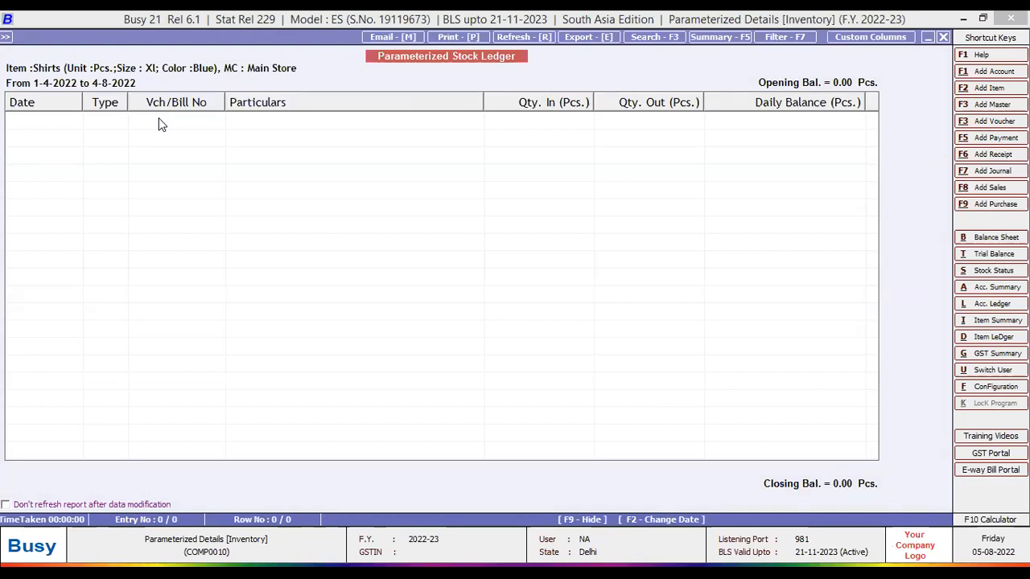
pyautogui.press('Escape')
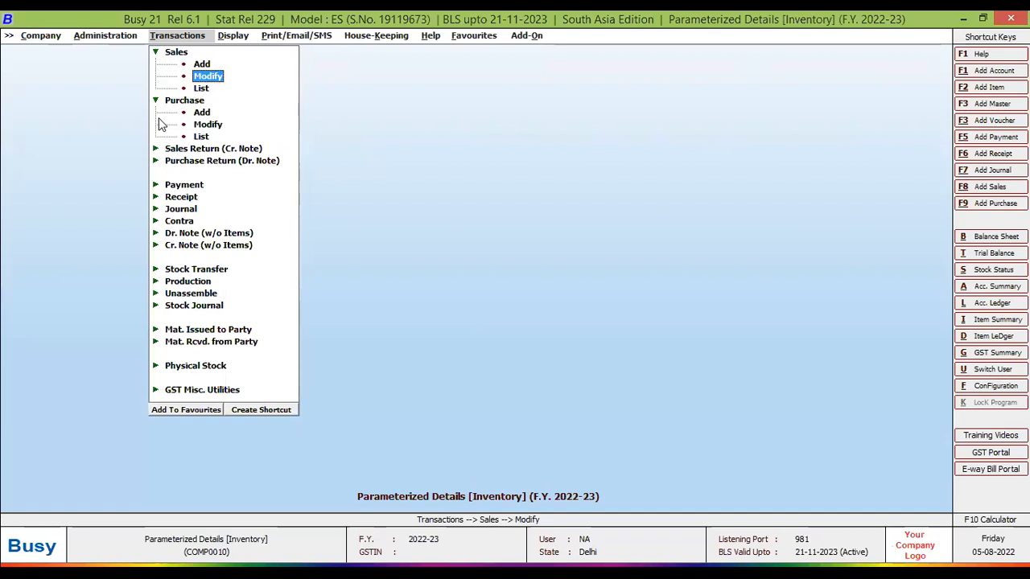
pyautogui.press('Right')
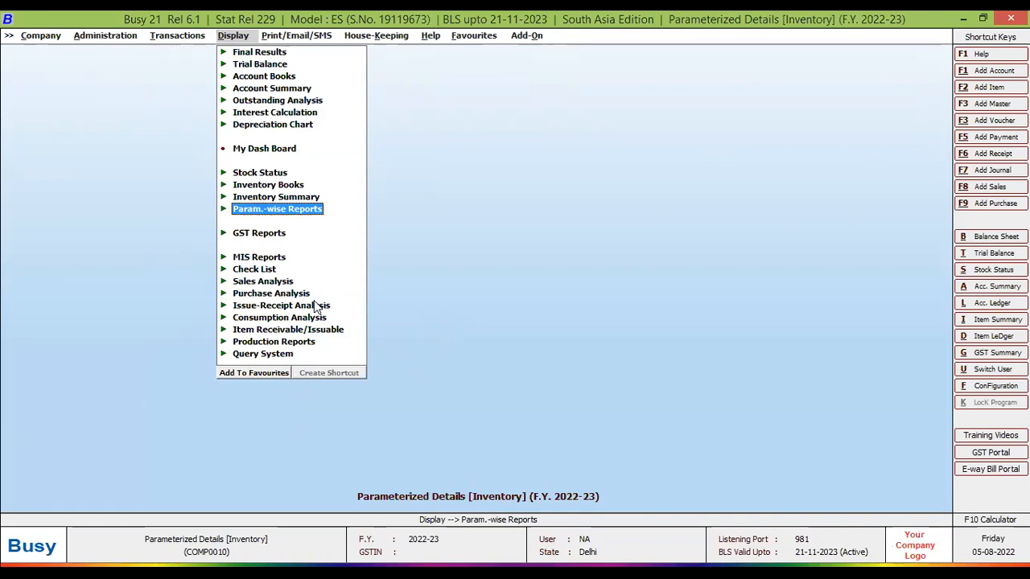
pyautogui.hotkey('alt', 'Tab')
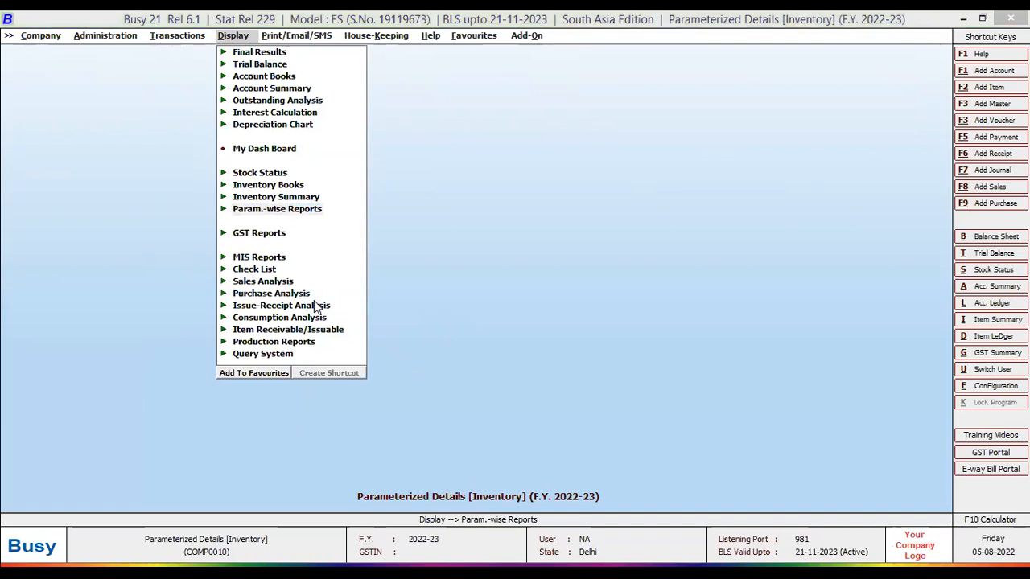